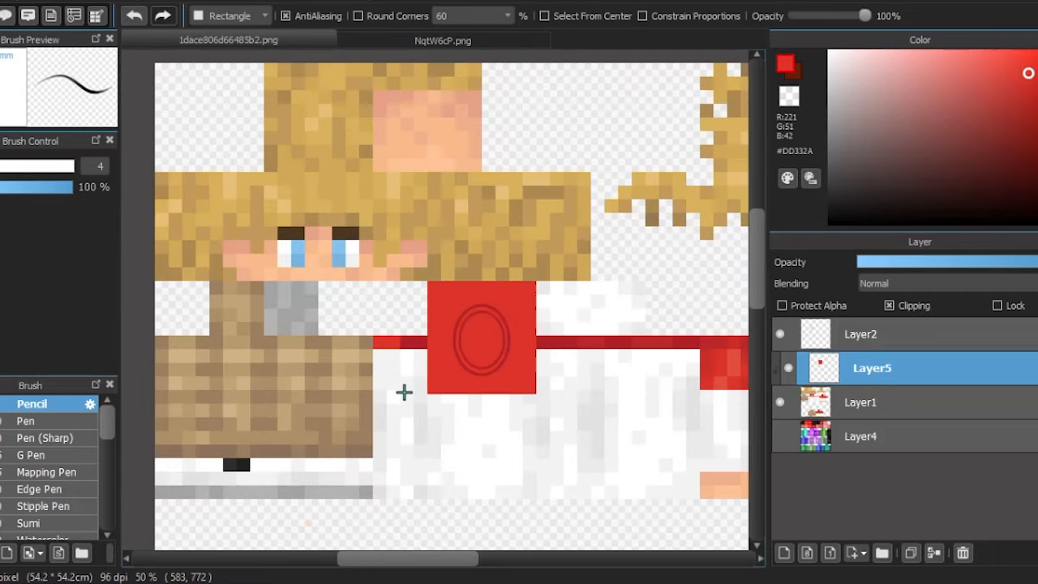
- Cover the torso's upper stripe on Layer5 with a solid red #DD332A rectangle running across its width
scroll(420, 364, "up", 4)
mouse_move(476, 320)
left_mouse_down()
mouse_move(280, 296)
mouse_move(232, 243)
left_mouse_up()
scroll(241, 227, "down", 3)
scroll(456, 143, "up", 2)
mouse_move(241, 303)
left_mouse_down()
mouse_move(730, 394)
mouse_move(733, 344)
left_mouse_up()
- Flood-fill the inside of the oval on Layer5 with the transparent colour to clear the red
scroll(560, 308, "up", 3)
scroll(697, 293, "down", 4)
key("g")
left_click(792, 96)
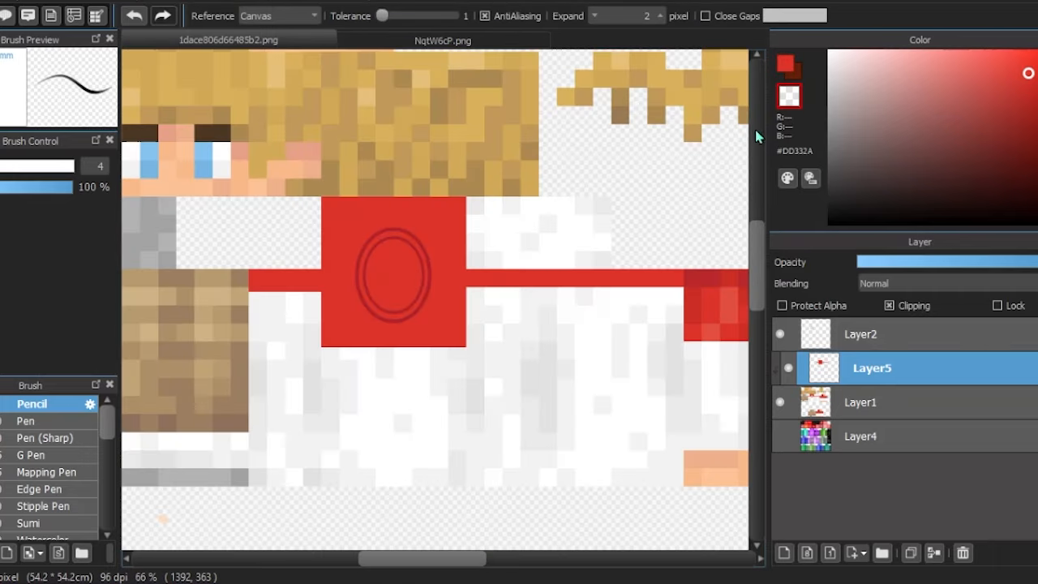
- Lower Layer5's opacity and trim the excess red below the stripe beside the oval with a transparent rectangle
scroll(377, 274, "up", 3)
left_click(463, 297)
key("b")
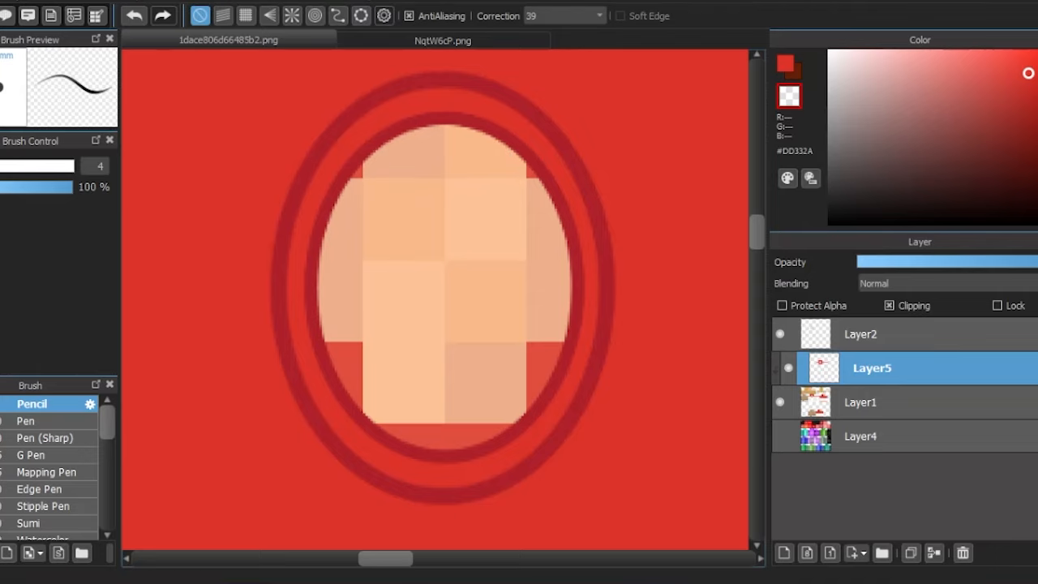
key("u")
scroll(408, 225, "down", 3)
left_click_drag(1019, 266, 966, 266)
scroll(463, 216, "down", 2)
scroll(317, 259, "up", 5)
scroll(246, 172, "up", 4)
mouse_move(249, 194)
left_mouse_down()
mouse_move(361, 271)
mouse_move(737, 310)
mouse_move(516, 274)
mouse_move(534, 55)
left_mouse_up()
scroll(362, 271, "down", 4)
- Cut a smooth transparent curve through the red overlay from the oval's outer ring to the stripe's lower edge
scroll(610, 284, "up", 5)
scroll(311, 226, "down", 3)
scroll(311, 225, "down", 4)
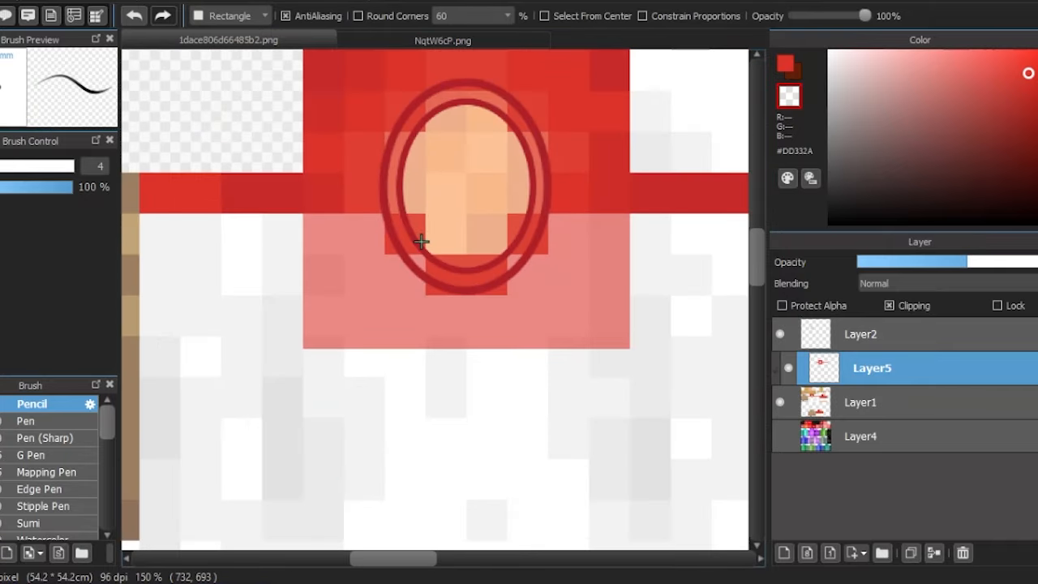
key("b")
- Erase the red overlay hanging below the curve and around the oval's lower edge with a size 56 eraser
scroll(351, 232, "up", 4)
left_click(572, 344)
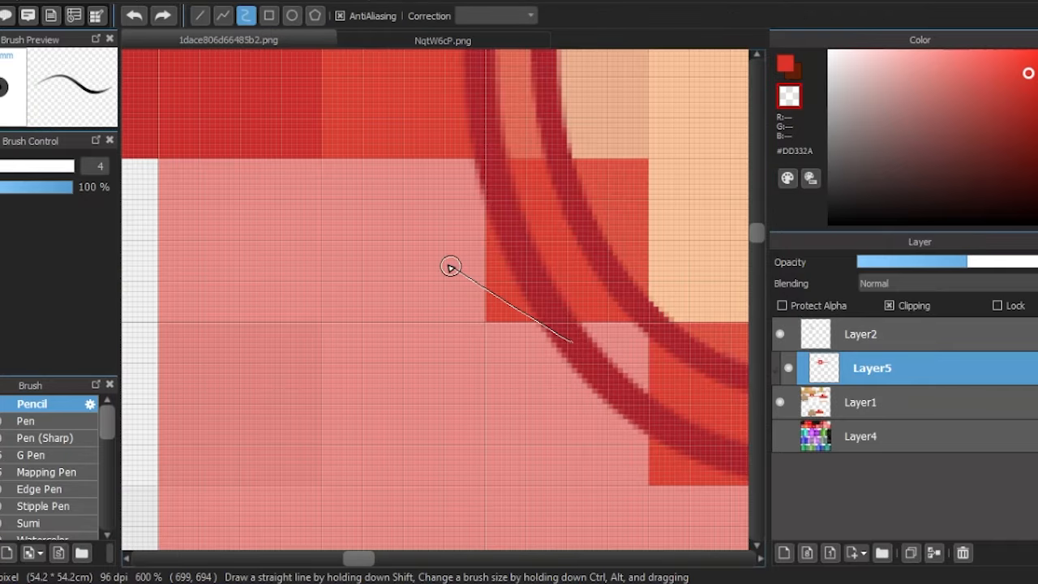
left_click(386, 236)
double_click(159, 174)
scroll(310, 243, "down", 4)
key("e")
scroll(275, 245, "up", 3)
mouse_move(190, 193)
left_mouse_down()
mouse_move(297, 222)
mouse_move(463, 364)
mouse_move(347, 386)
left_mouse_up()
left_click_drag(20, 165, 53, 165)
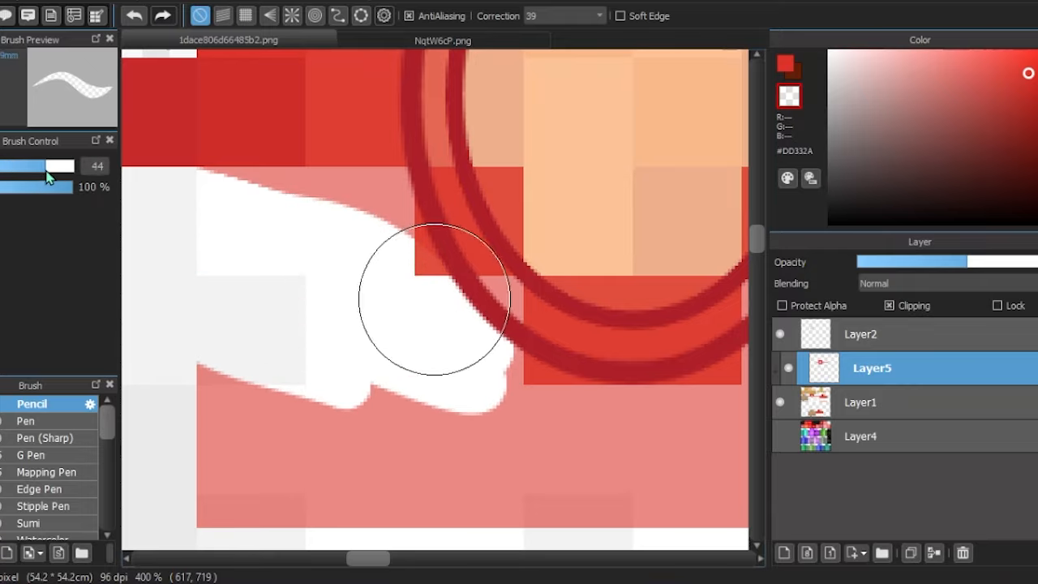
scroll(417, 294, "down", 1)
mouse_move(202, 371)
left_mouse_down()
mouse_move(620, 408)
mouse_move(643, 391)
left_mouse_up()
scroll(405, 372, "down", 2)
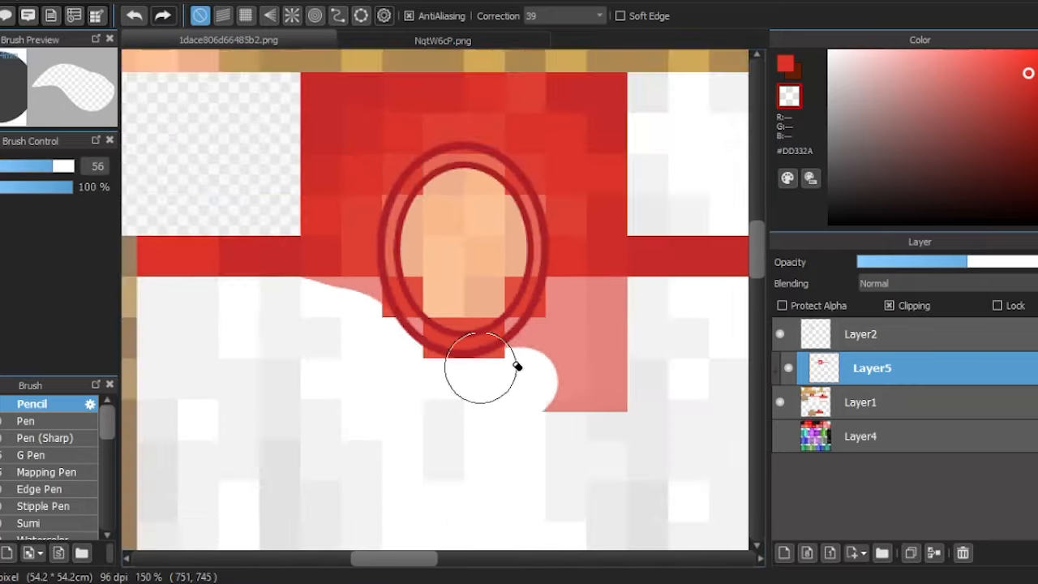
scroll(566, 341, "up", 2)
mouse_move(475, 424)
left_mouse_down()
mouse_move(573, 432)
mouse_move(616, 424)
left_mouse_up()
scroll(354, 371, "down", 2)
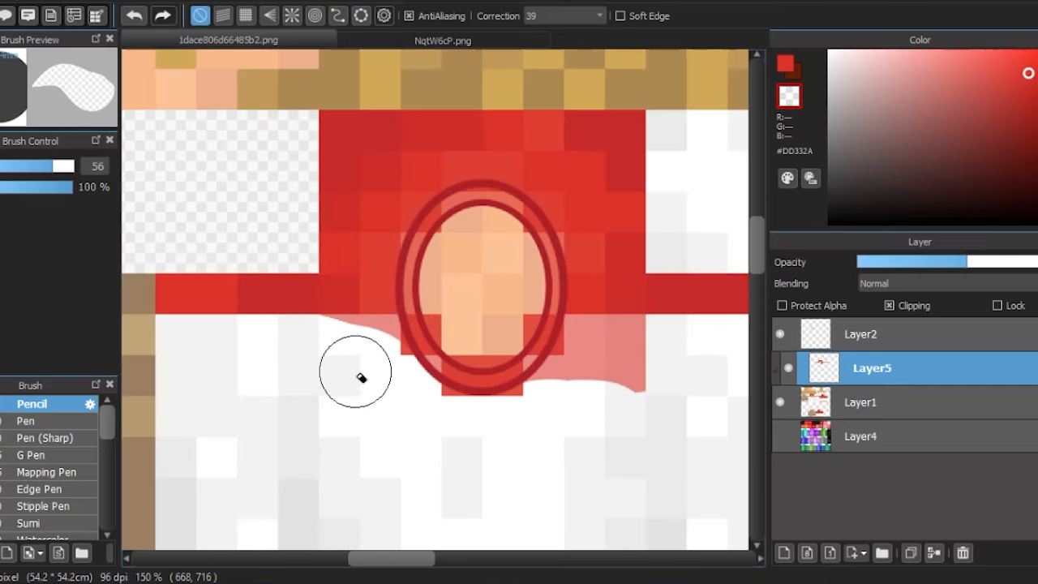
scroll(264, 338, "up", 4)
left_click_drag(269, 324, 485, 399)
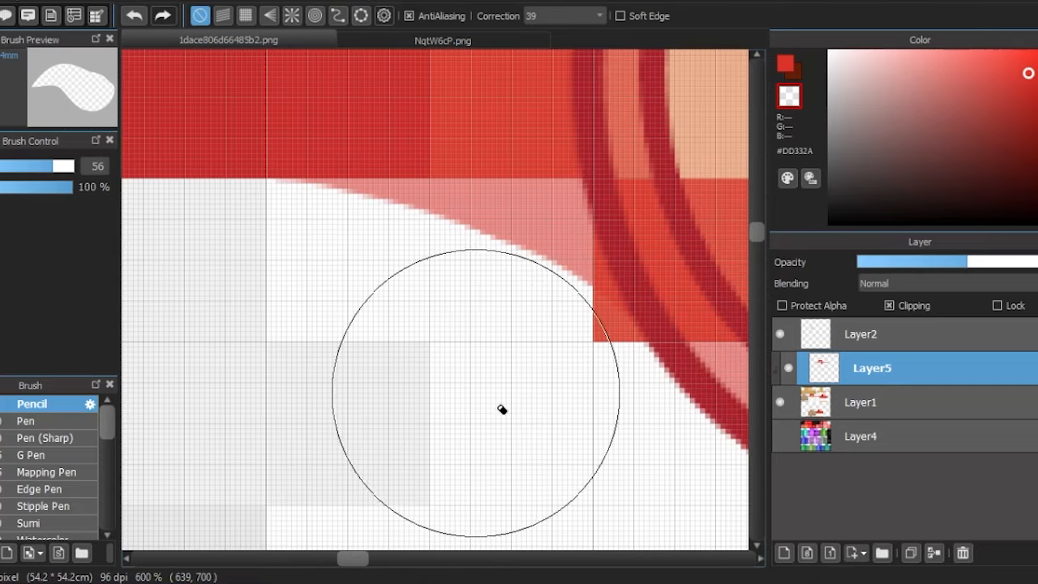
- Lasso the curved red section beside the oval on Layer5 and paste a copy of it as a new layer
key("m")
scroll(235, 310, "down", 1)
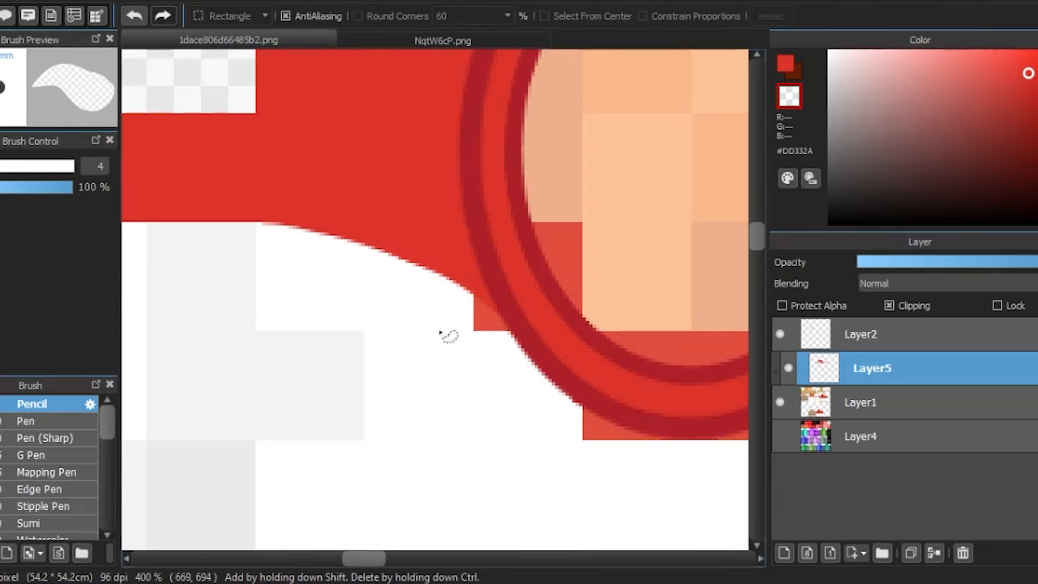
mouse_move(479, 361)
left_mouse_down()
mouse_move(229, 181)
mouse_move(527, 262)
mouse_move(473, 357)
left_mouse_up()
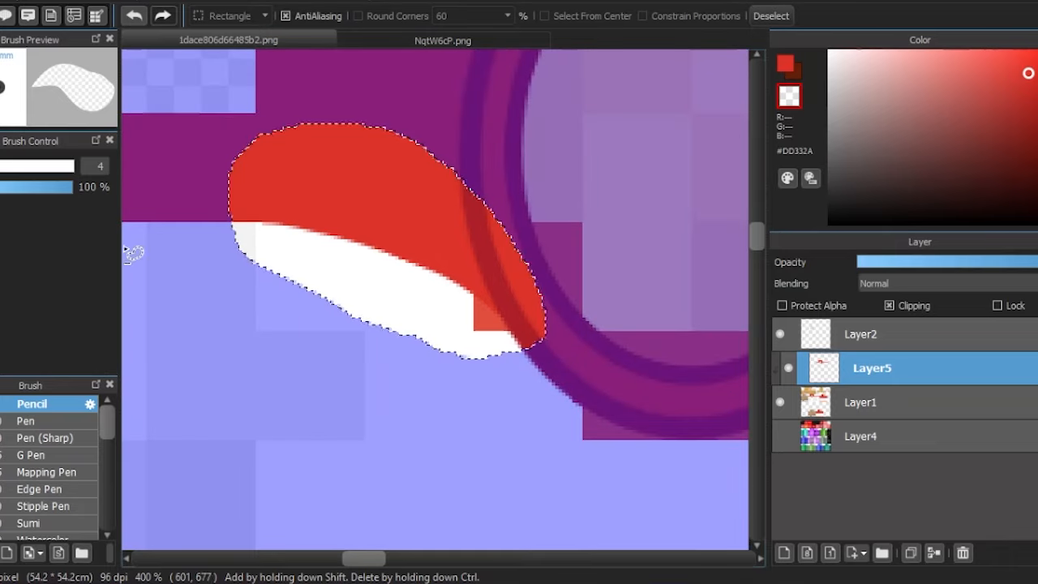
key("ctrl+d")
key("m")
scroll(197, 309, "down", 2)
key("ctrl+v")
- Erase the uneven red remainder below the stripe on the oval's opposite side on Layer5
left_click(816, 414)
left_click_drag(453, 302, 227, 273)
scroll(227, 273, "up", 1)
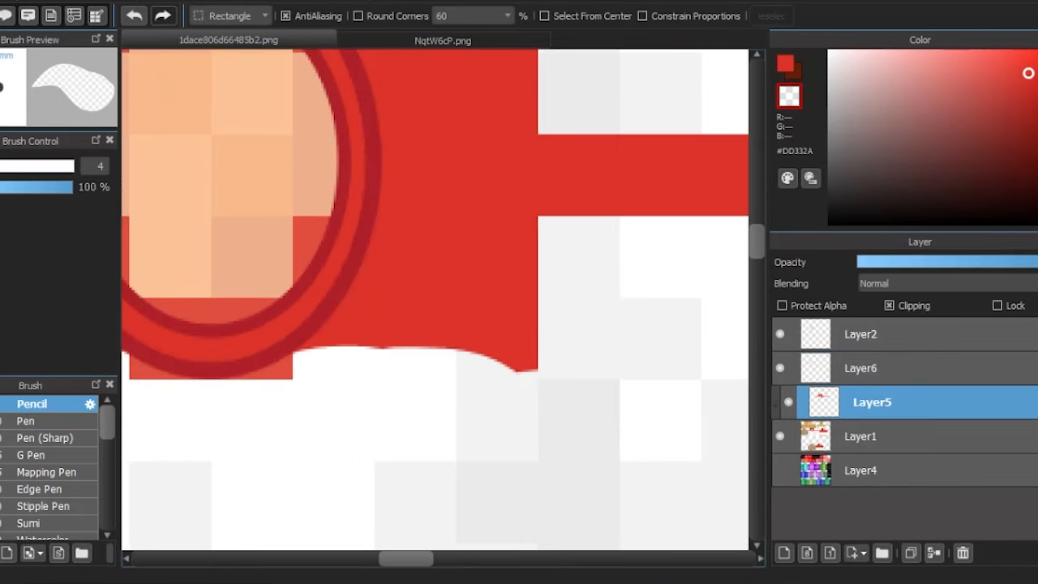
key("e")
mouse_move(357, 379)
left_mouse_down()
mouse_move(408, 320)
mouse_move(532, 301)
left_mouse_up()
- Flip the pasted curve piece, position it on the oval's opposite side, and merge it down into Layer5
left_click(810, 376)
key("ctrl+t")
scroll(485, 288, "down", 2)
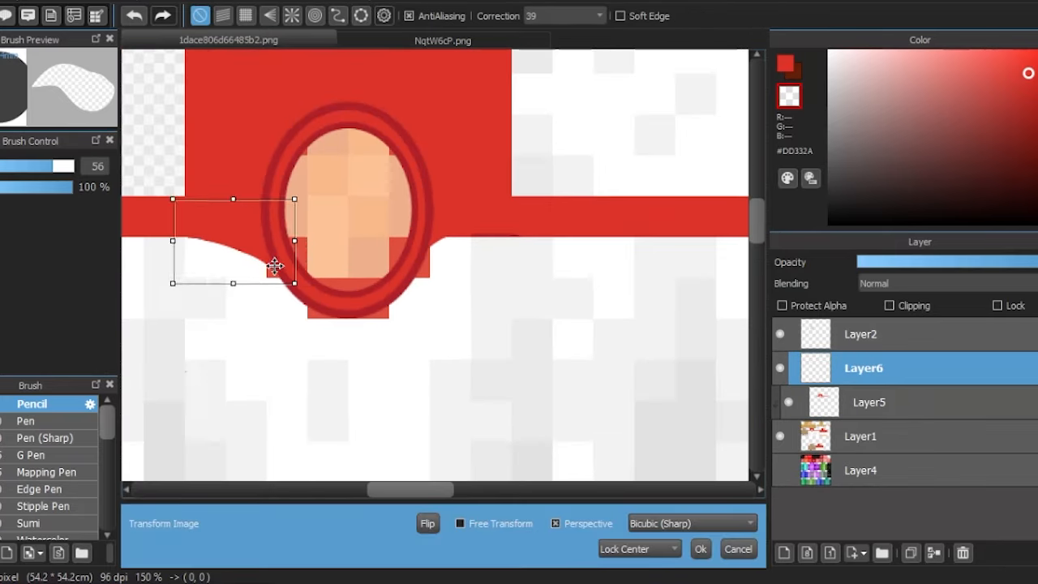
left_click(428, 523)
left_click_drag(276, 267, 501, 214)
scroll(463, 295, "up", 1)
scroll(507, 215, "up", 3)
key("Return")
key("ctrl+e")
- Add a new layer and place it directly below Layer5 as a clipping layer over Layer1
scroll(477, 278, "down", 5)
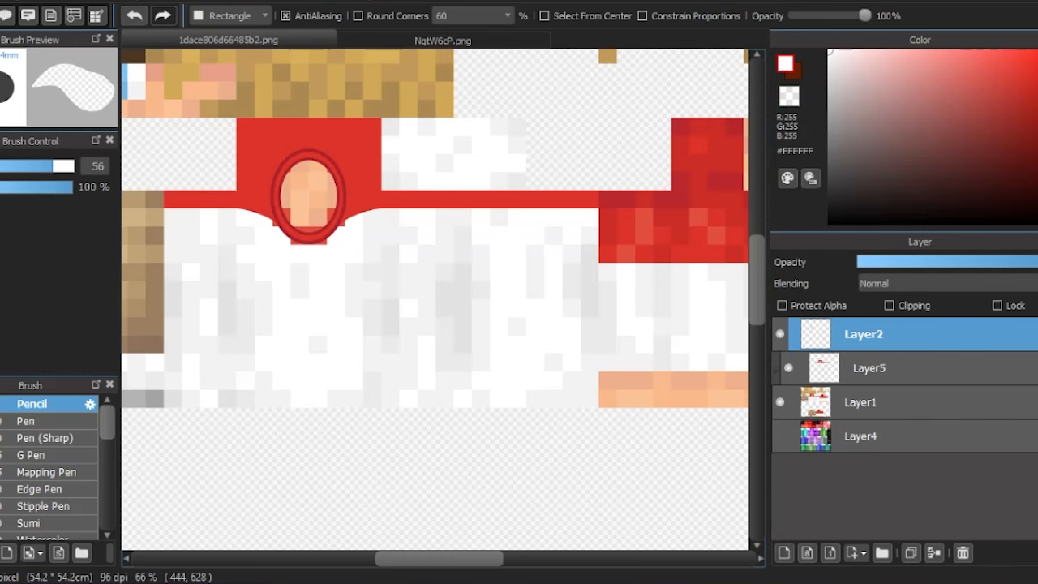
scroll(609, 425, "up", 8)
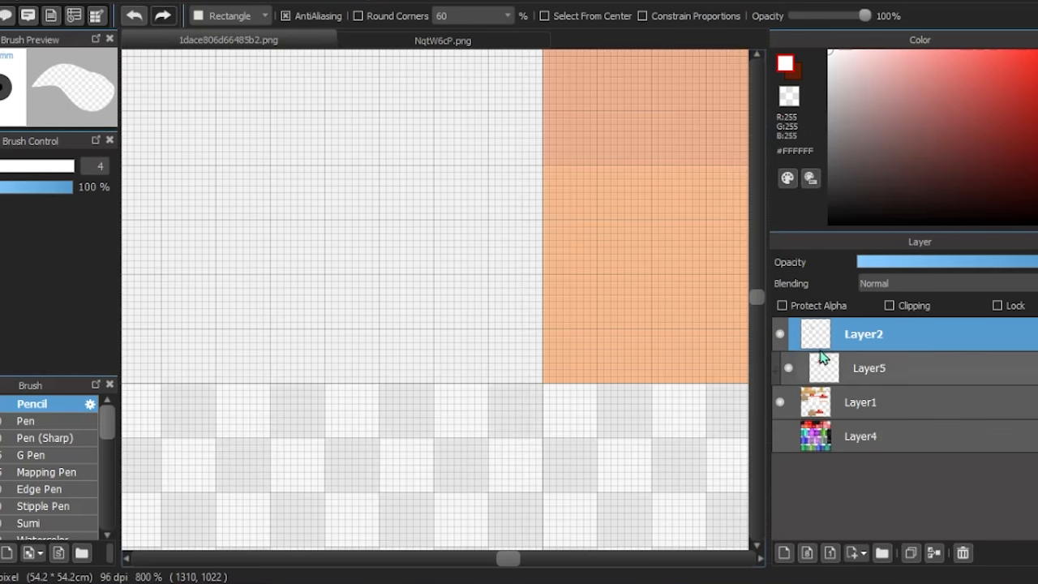
left_click(832, 369)
left_click(783, 552)
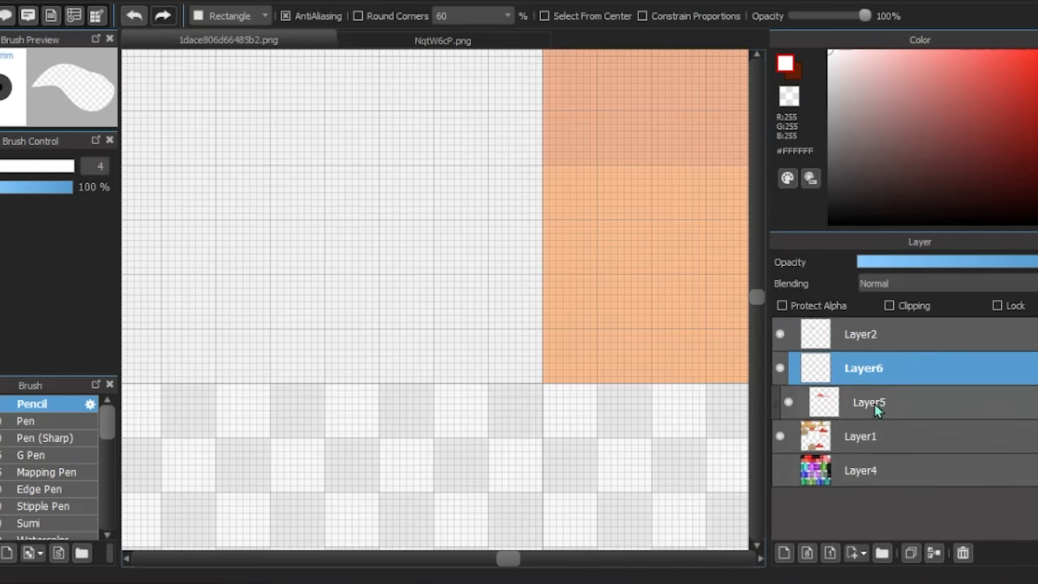
left_click_drag(920, 370, 892, 401)
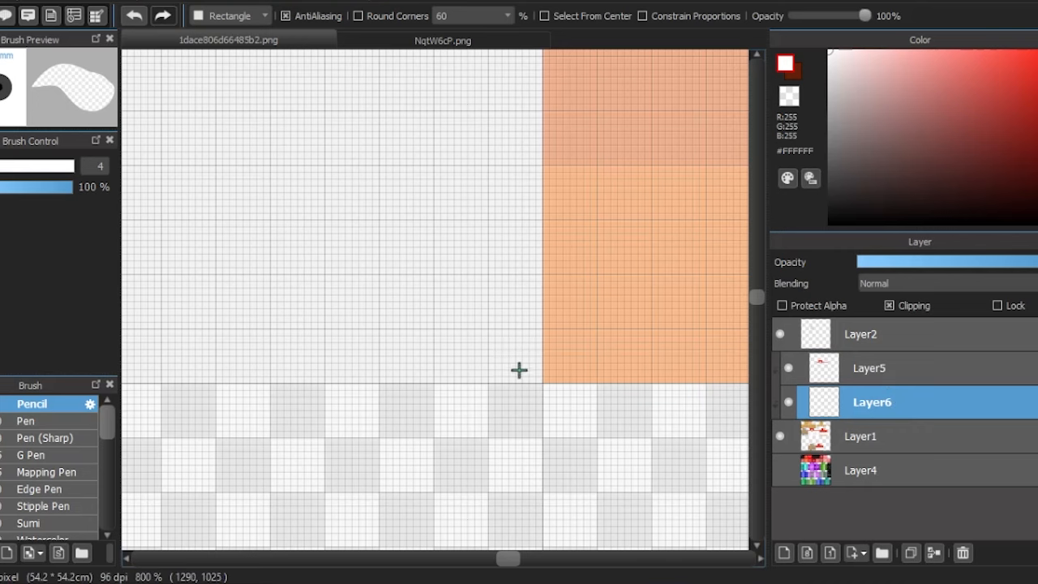
- Cover the whole torso area with a white #FFFFFF rectangle on Layer6
left_click_drag(542, 382, 225, 105)
scroll(688, 385, "down", 5)
scroll(267, 204, "up", 8)
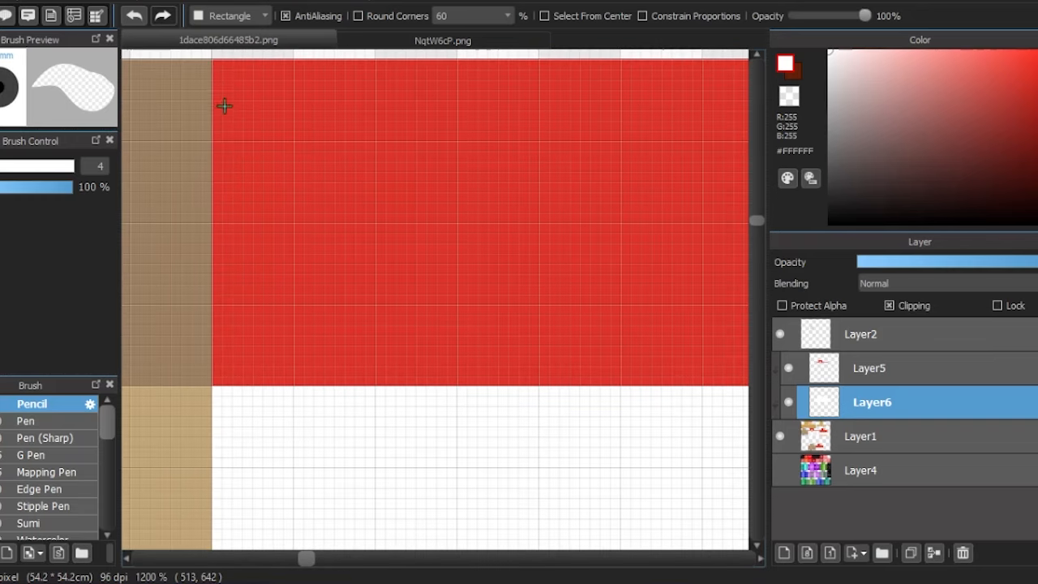
scroll(220, 215, "down", 6)
scroll(484, 419, "down", 3)
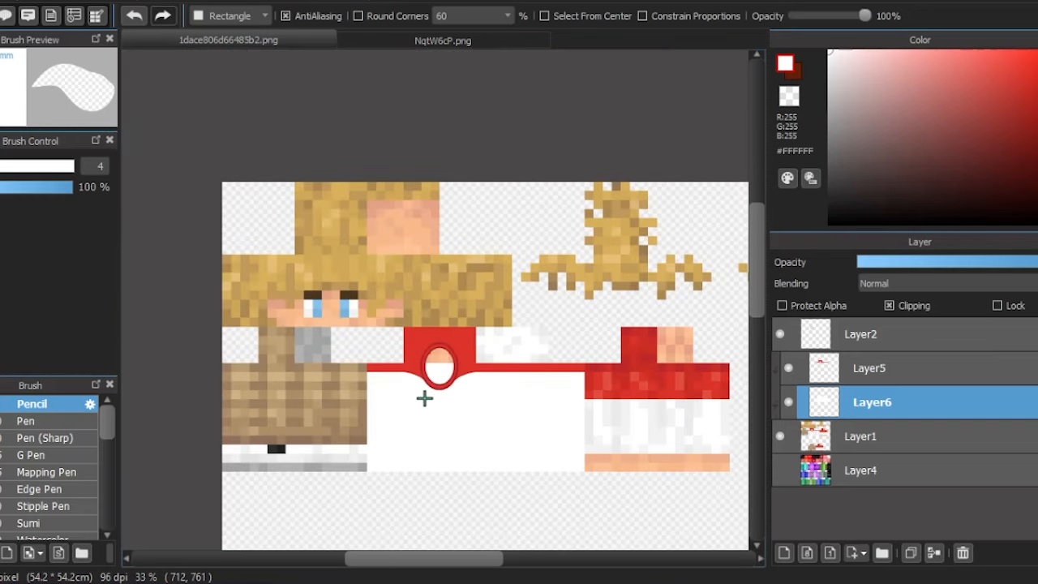
- Cover the grey-shaded block beside the red neck patch with a white rectangle on Layer6
scroll(528, 349, "up", 2)
scroll(645, 199, "up", 8)
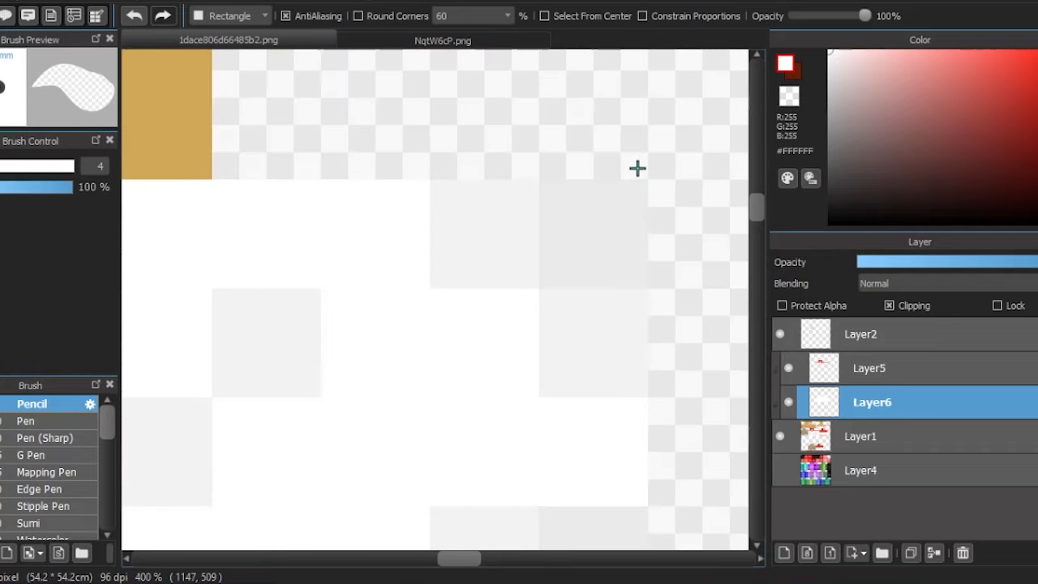
left_click_drag(664, 185, 571, 255)
scroll(531, 271, "down", 8)
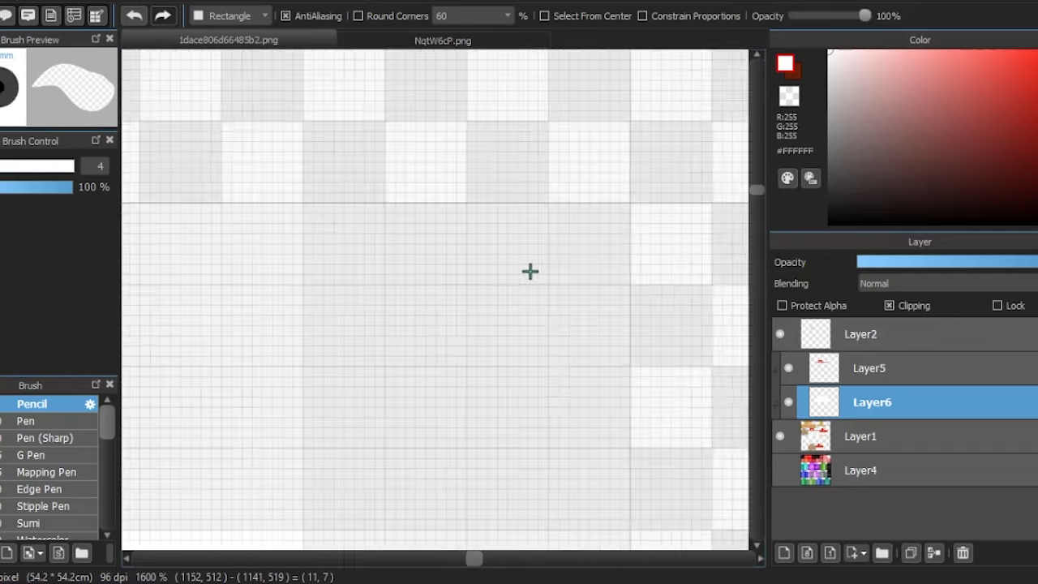
scroll(466, 273, "up", 8)
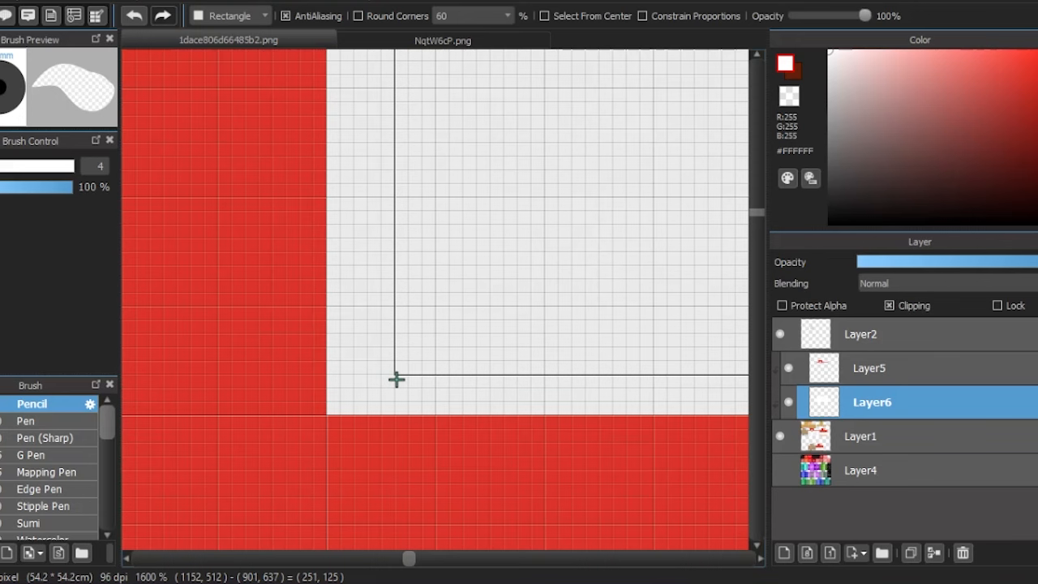
scroll(376, 292, "down", 8)
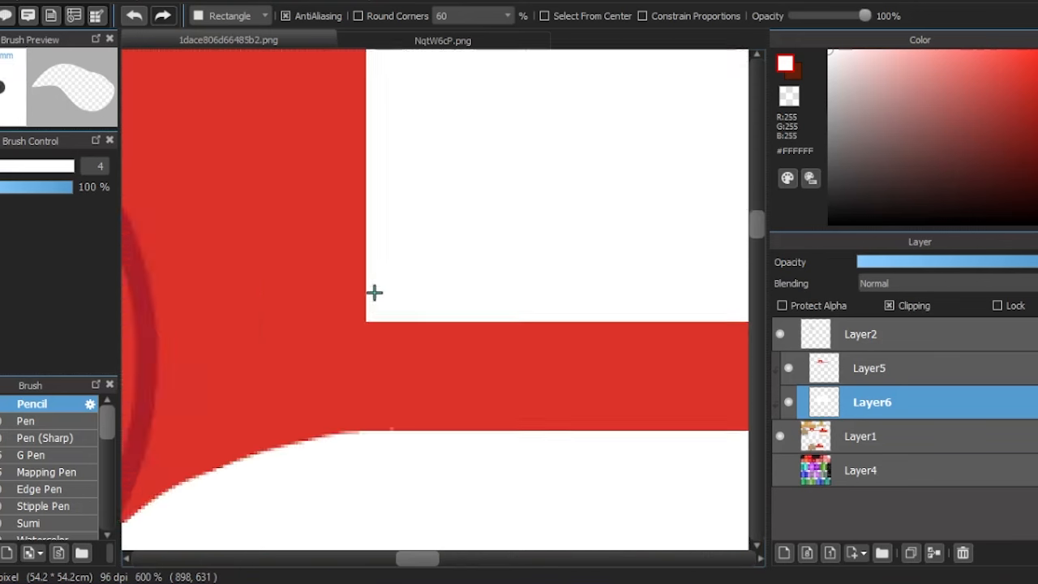
scroll(353, 256, "down", 2)
- Erase the white inside the oval on Layer6 with a size 59 eraser
key("b")
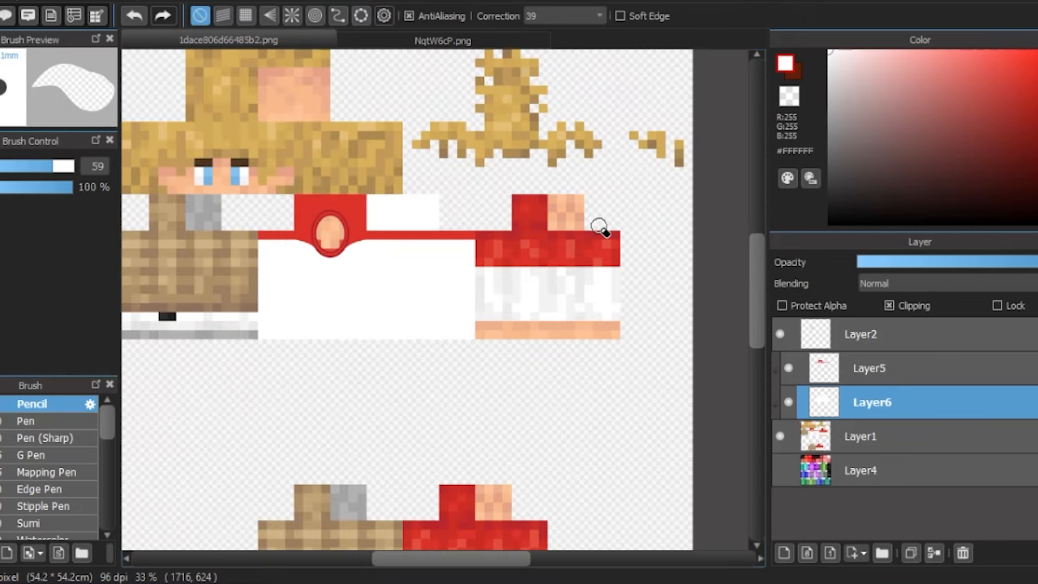
scroll(315, 213, "up", 4)
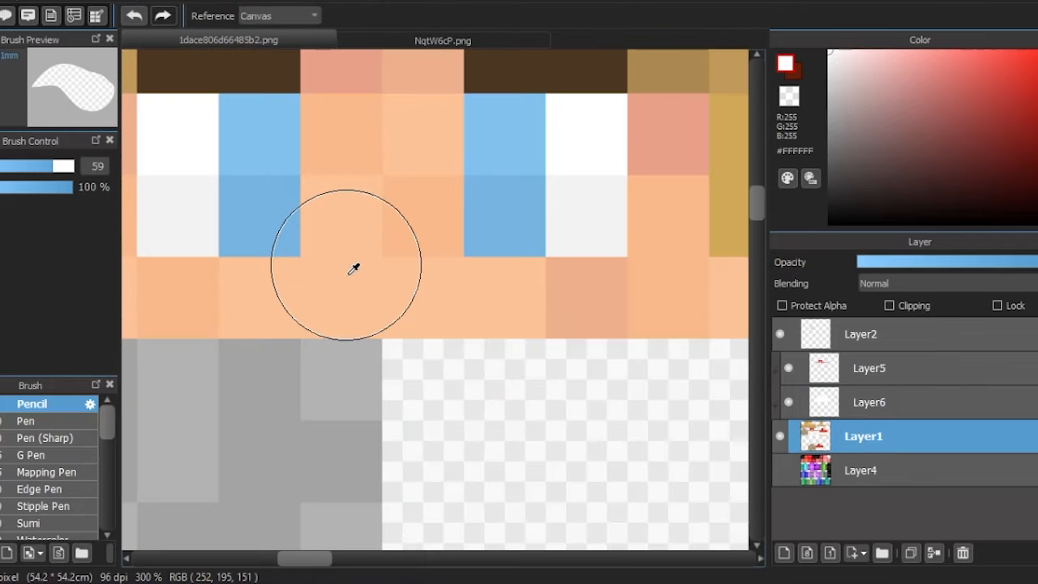
left_click(353, 268)
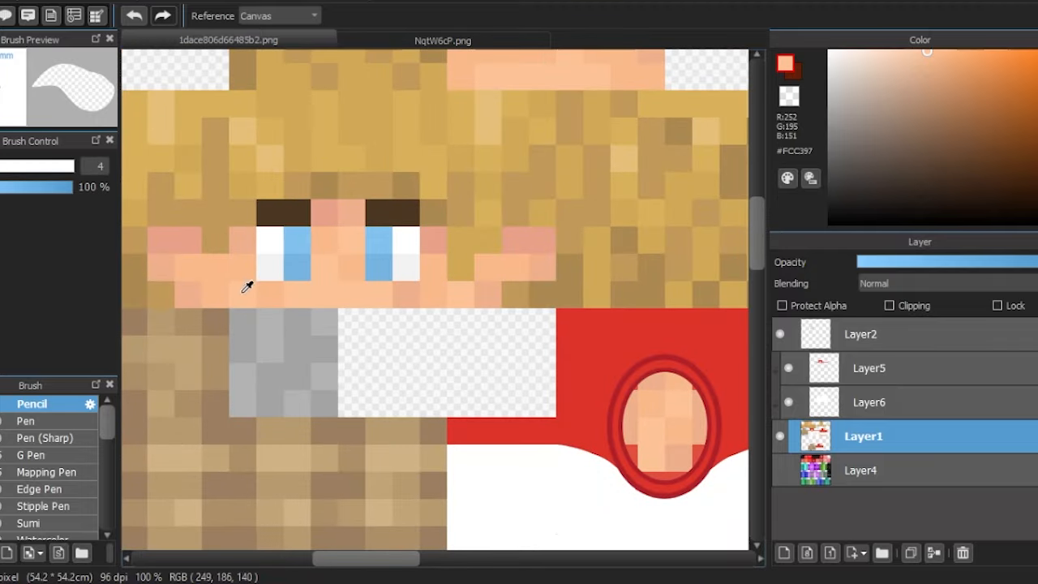
- Paint the oval's interior on Layer1 with solid skin tone #FCC397 using a size 59 pencil
scroll(309, 292, "up", 2)
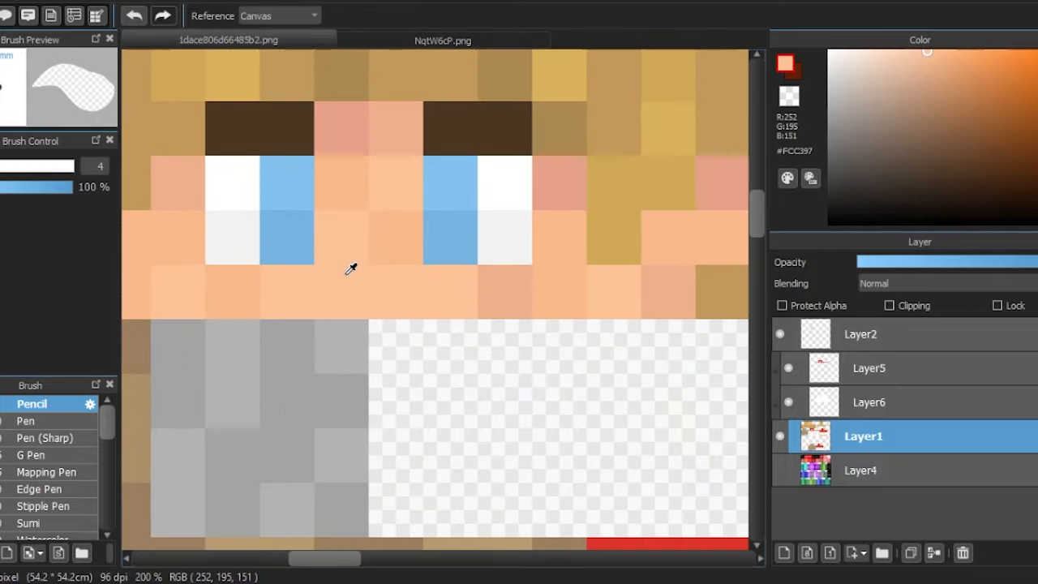
key("b")
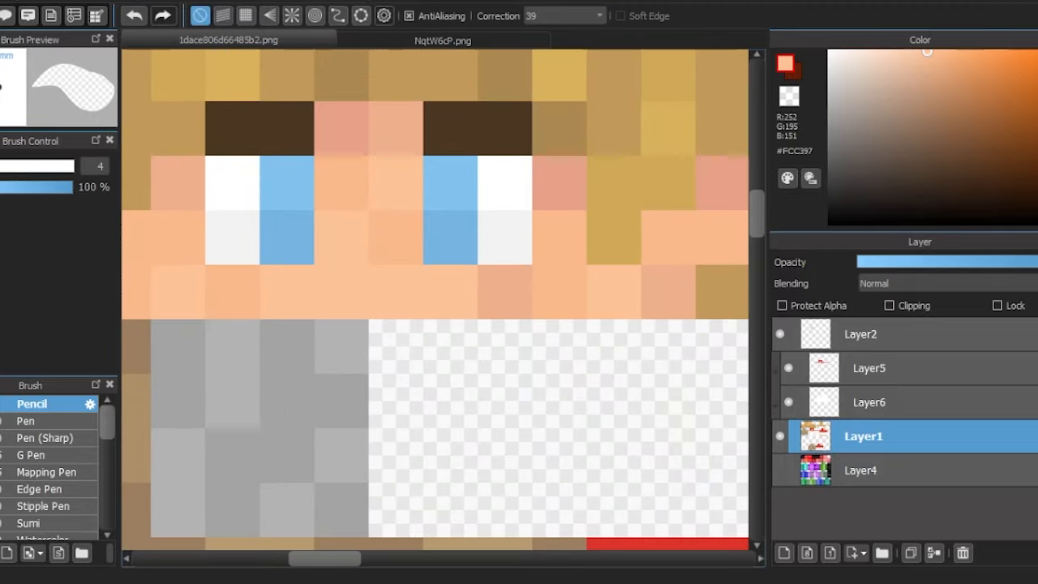
scroll(196, 172, "down", 3)
scroll(487, 296, "up", 5)
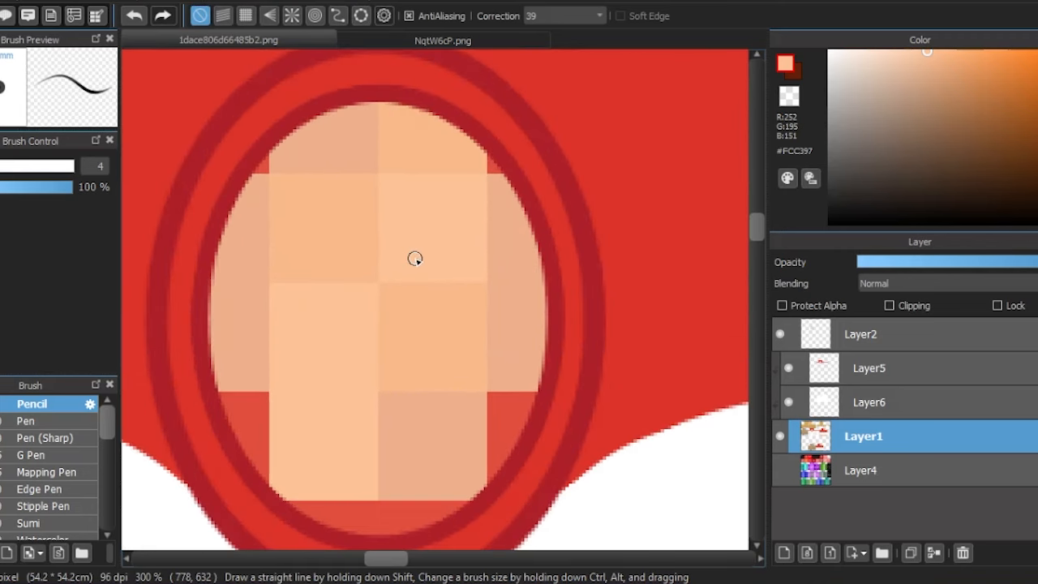
left_click_drag(10, 185, 64, 187)
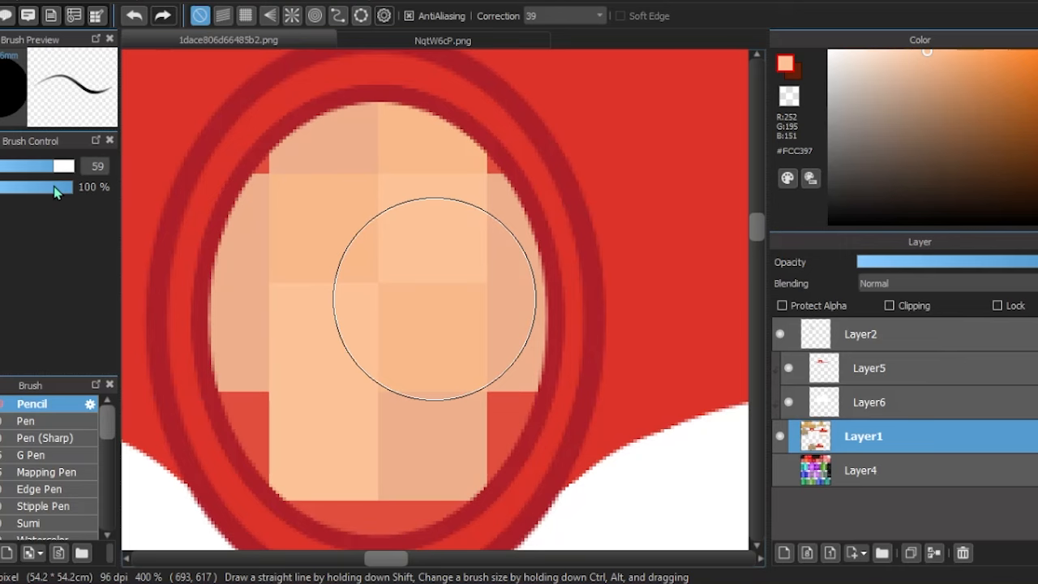
scroll(410, 199, "down", 1)
mouse_move(410, 199)
left_mouse_down()
mouse_move(401, 165)
mouse_move(359, 267)
left_mouse_up()
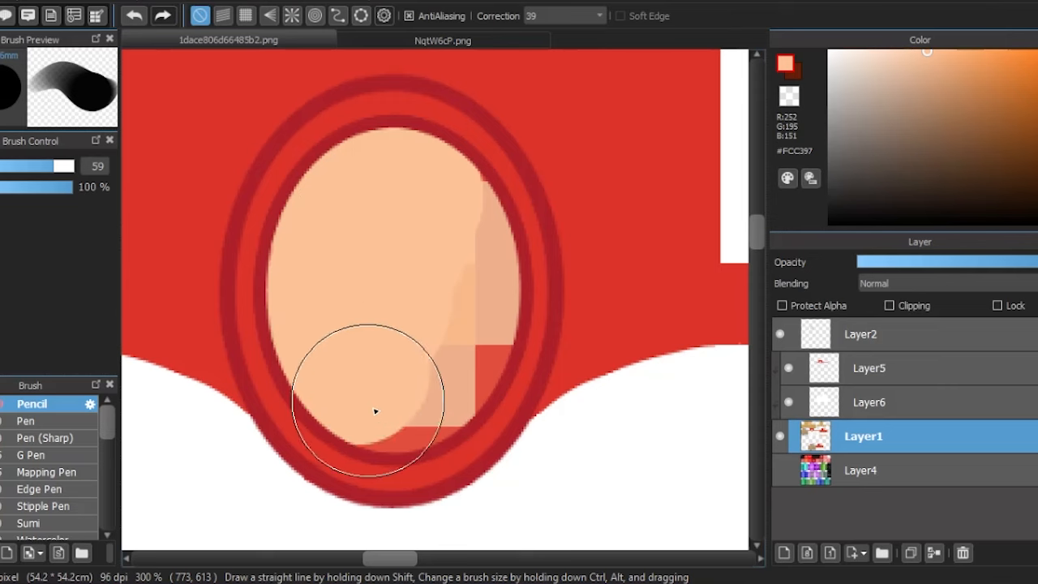
mouse_move(376, 413)
left_mouse_down()
mouse_move(377, 373)
mouse_move(437, 363)
mouse_move(471, 274)
mouse_move(464, 190)
left_mouse_up()
scroll(366, 241, "down", 3)
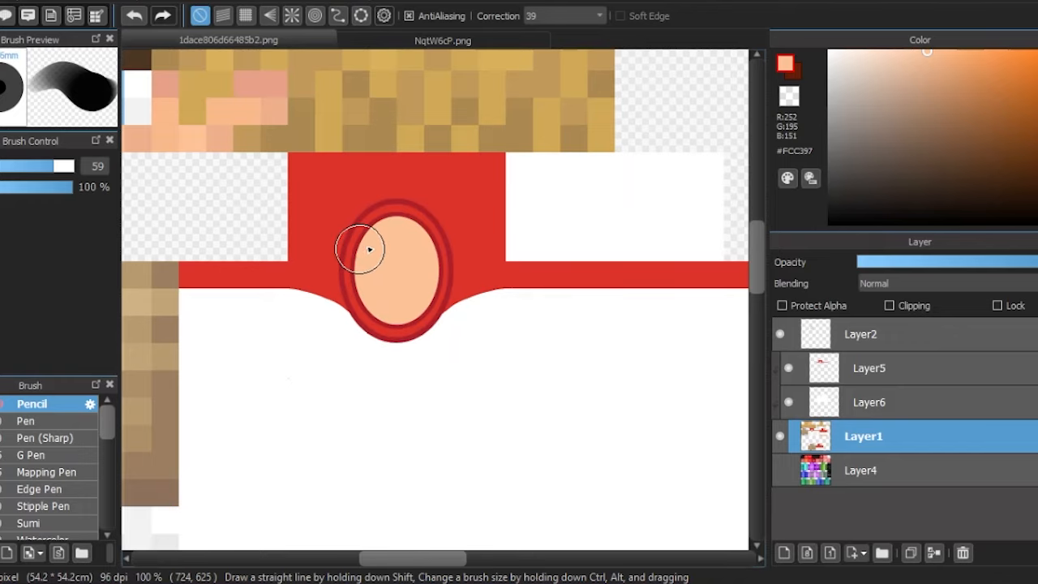
- Enlarge the oval rings on Layer2 and reposition them around the skin-coloured opening
scroll(369, 249, "up", 2)
left_click(780, 335)
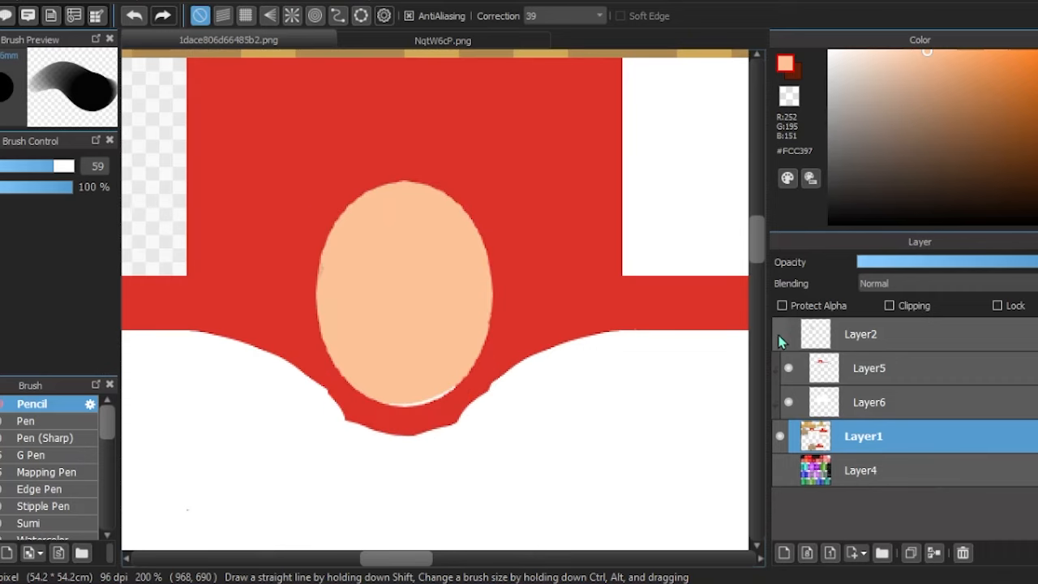
left_click(779, 335)
left_click(824, 333)
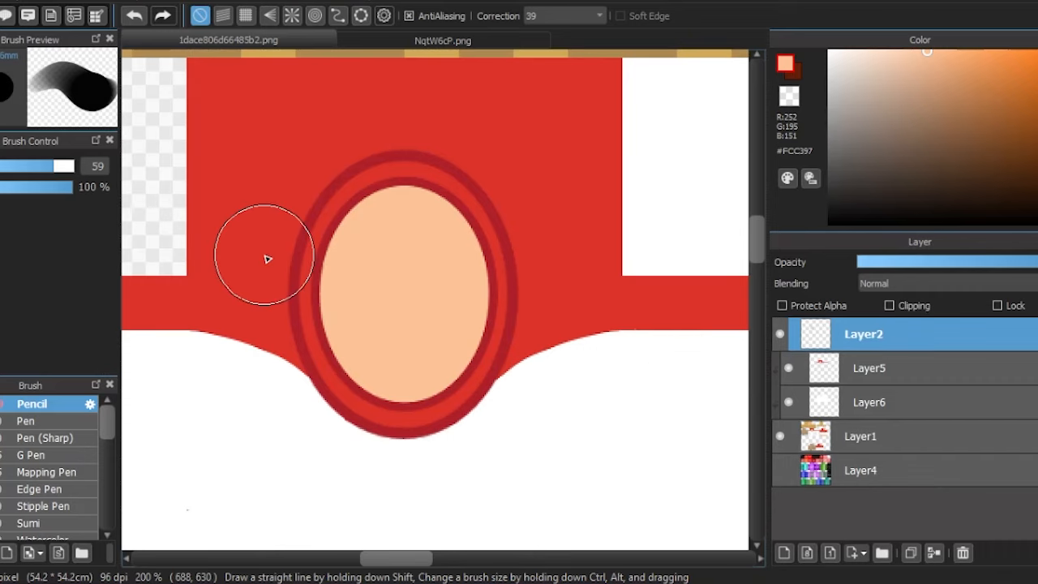
key("ctrl+t")
mouse_move(404, 111)
left_mouse_down()
mouse_move(403, 62)
mouse_move(404, 111)
left_mouse_up()
left_click_drag(525, 113, 536, 99)
left_click_drag(496, 156, 493, 133)
scroll(416, 316, "down", 1)
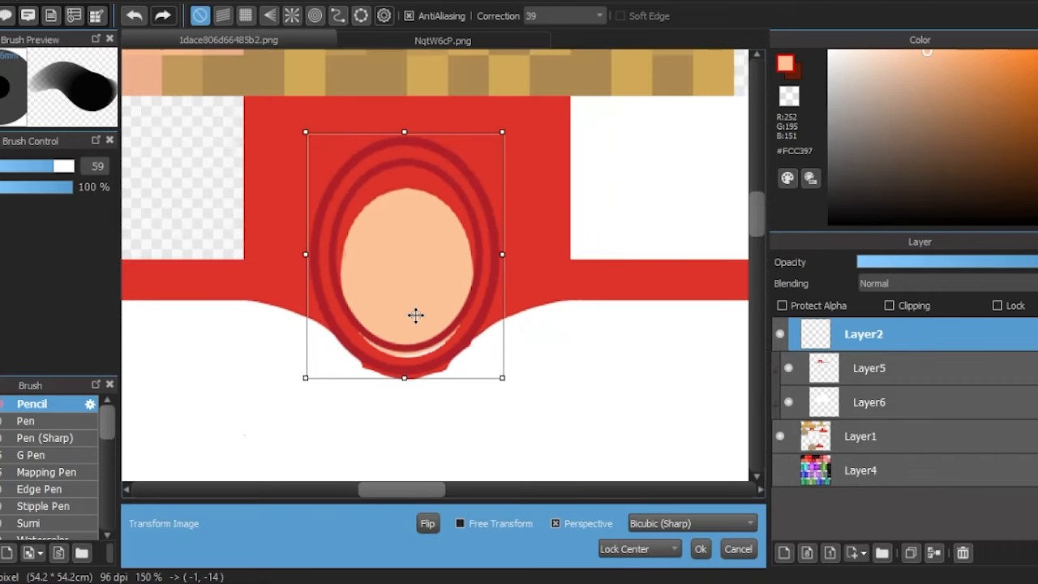
scroll(415, 315, "up", 1)
key("Return")
scroll(401, 330, "up", 1)
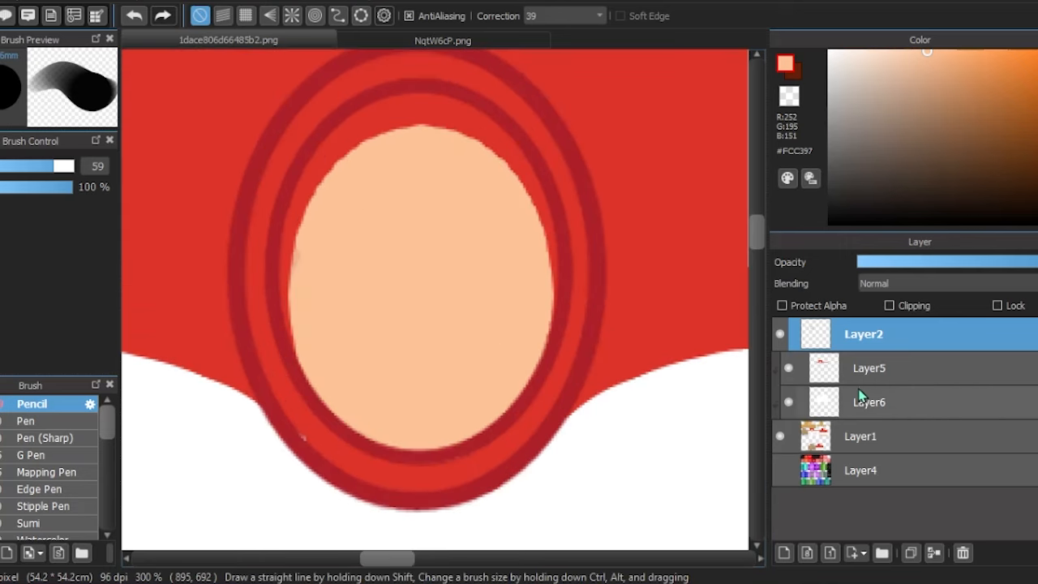
- Erase the red on Layer5 that overlaps the skin-coloured opening inside the inner oval ring
left_click(827, 373)
left_click(791, 97)
mouse_move(457, 170)
left_mouse_down()
mouse_move(405, 169)
mouse_move(362, 232)
mouse_move(479, 227)
left_mouse_up()
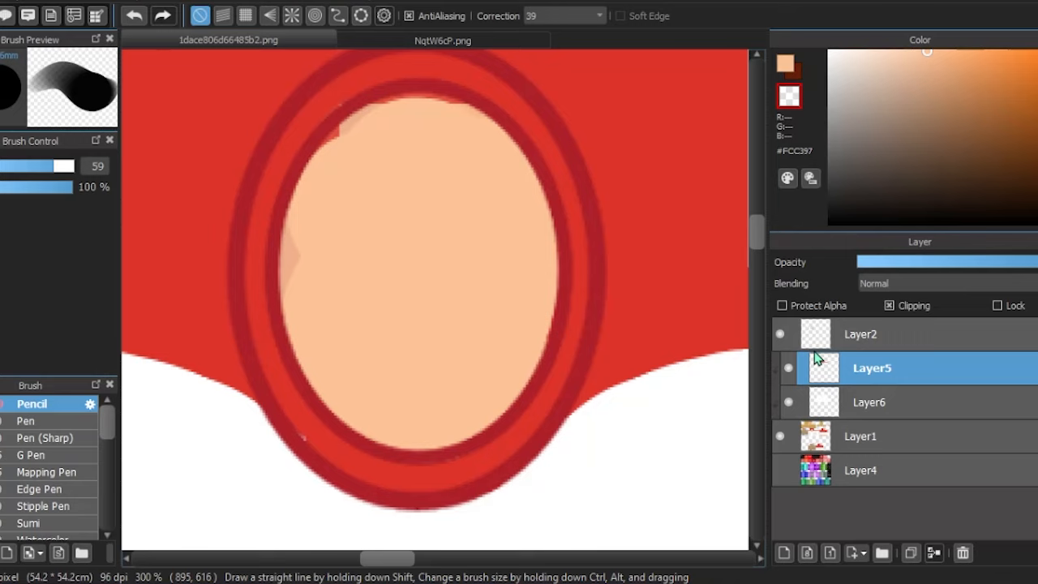
- Fill the rest of the oval opening up to the inner ring on Layer1 with skin tone #FCC397
left_click(819, 344)
left_click(831, 438)
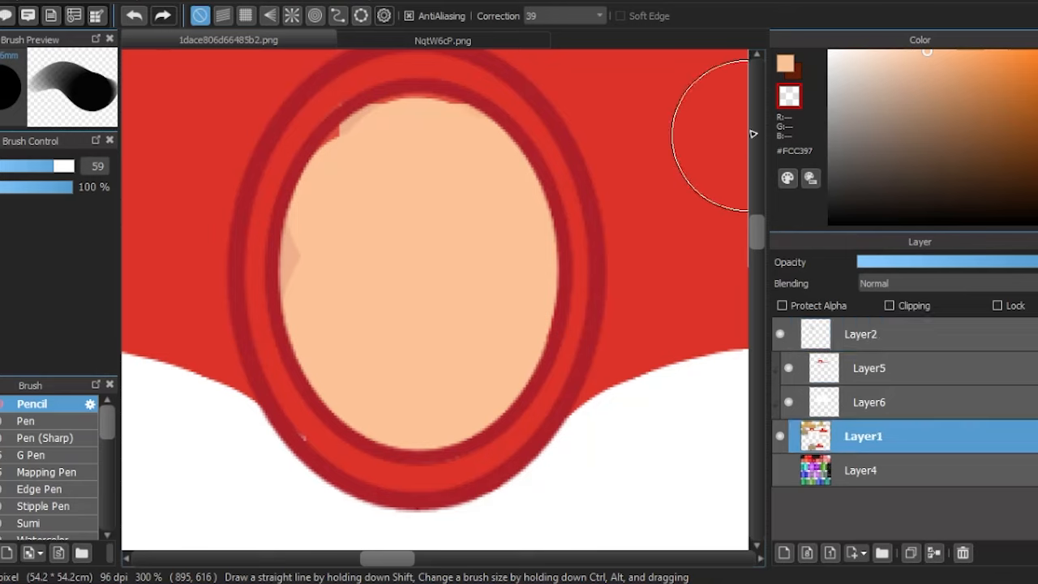
left_click(785, 63)
mouse_move(389, 169)
left_mouse_down()
mouse_move(440, 156)
mouse_move(416, 226)
mouse_move(344, 321)
mouse_move(333, 277)
mouse_move(380, 387)
left_mouse_up()
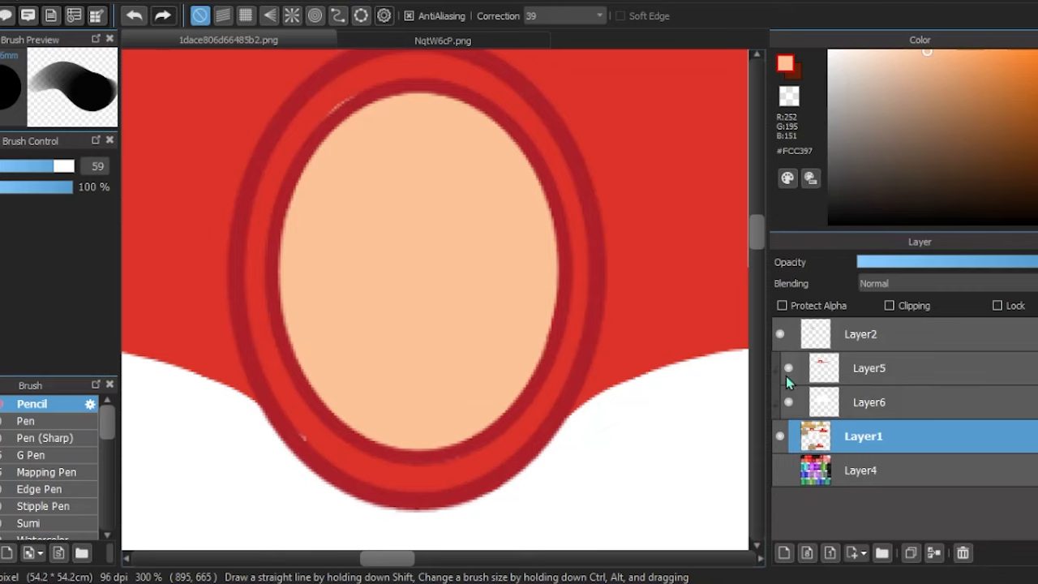
- Touch up the red around the oval rings on Layer5 with a size 12.5 pencil in sampled red #DD332A
left_click(823, 372)
key("alt")
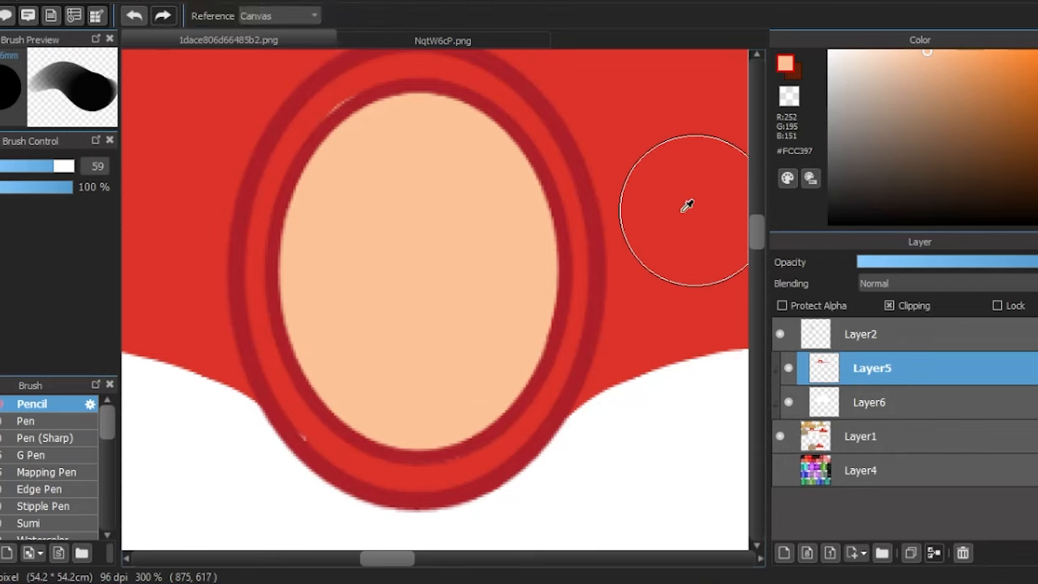
left_click(687, 206)
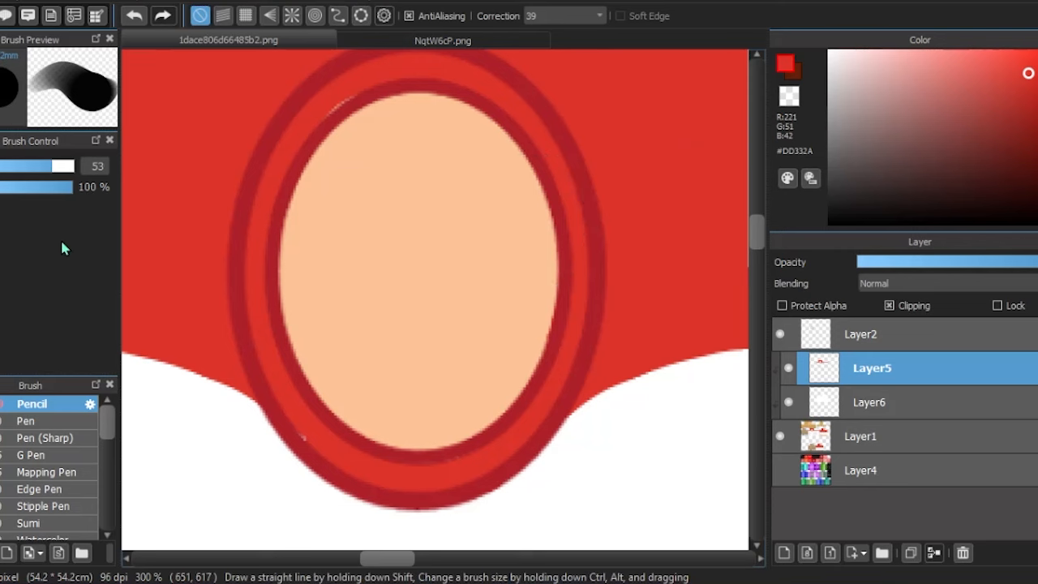
key("[")
key("[")
key("[")
key("[")
key("[")
key("[")
key("[")
key("[")
key("[")
key("[")
key("[")
key("[")
scroll(404, 343, "down", 3)
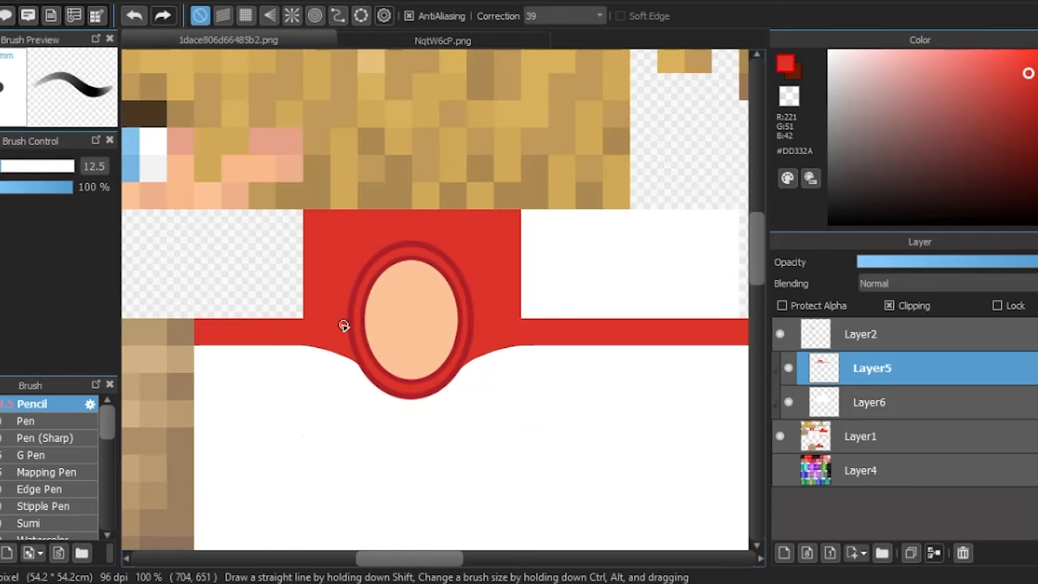
scroll(344, 325, "down", 2)
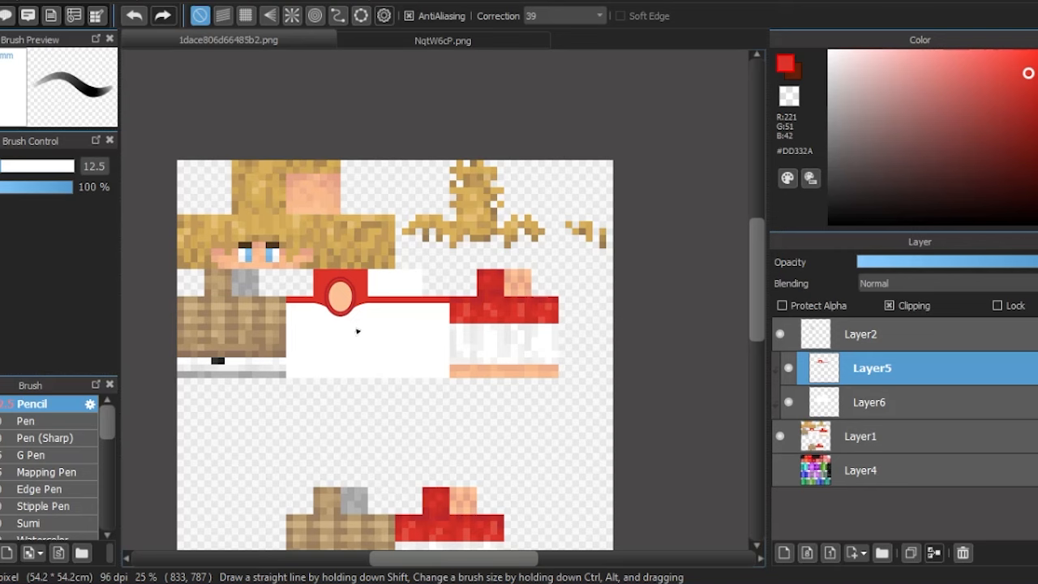
- Merge Layer5 down into Layer6 and select the merged layer's painted area
scroll(341, 343, "up", 2)
key("ctrl+e")
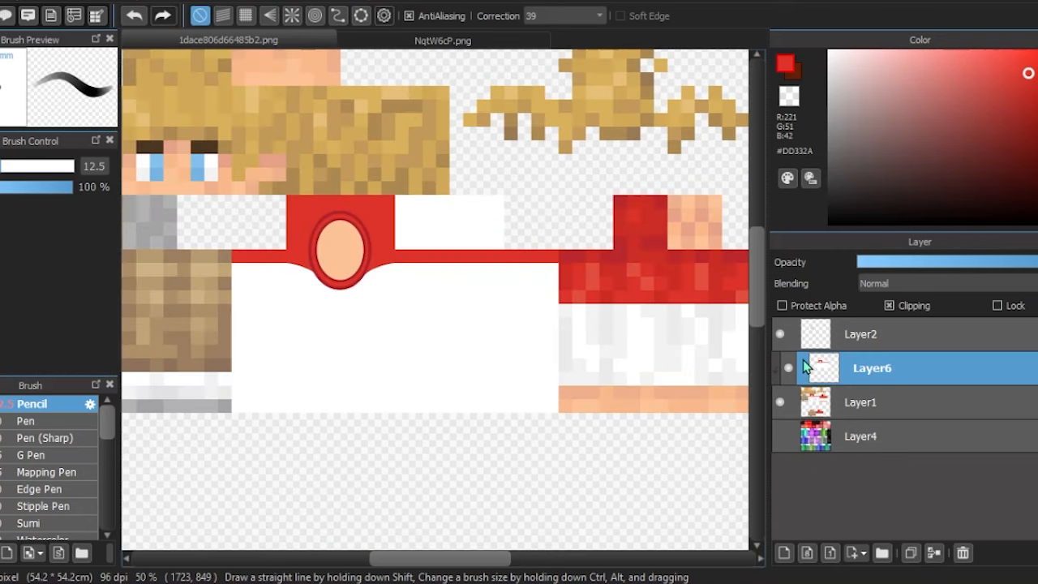
key("w")
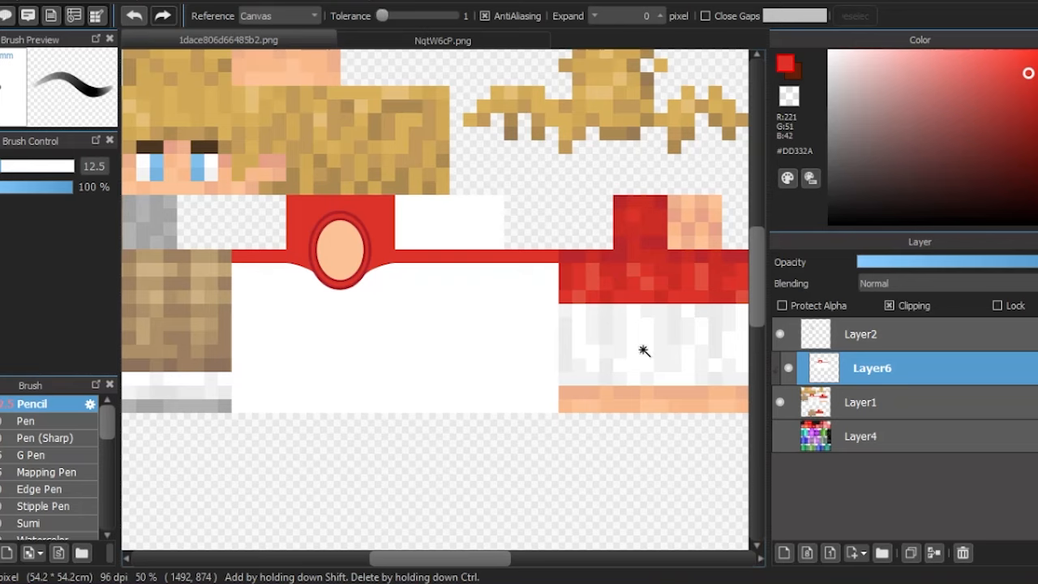
left_click(823, 378, "ctrl")
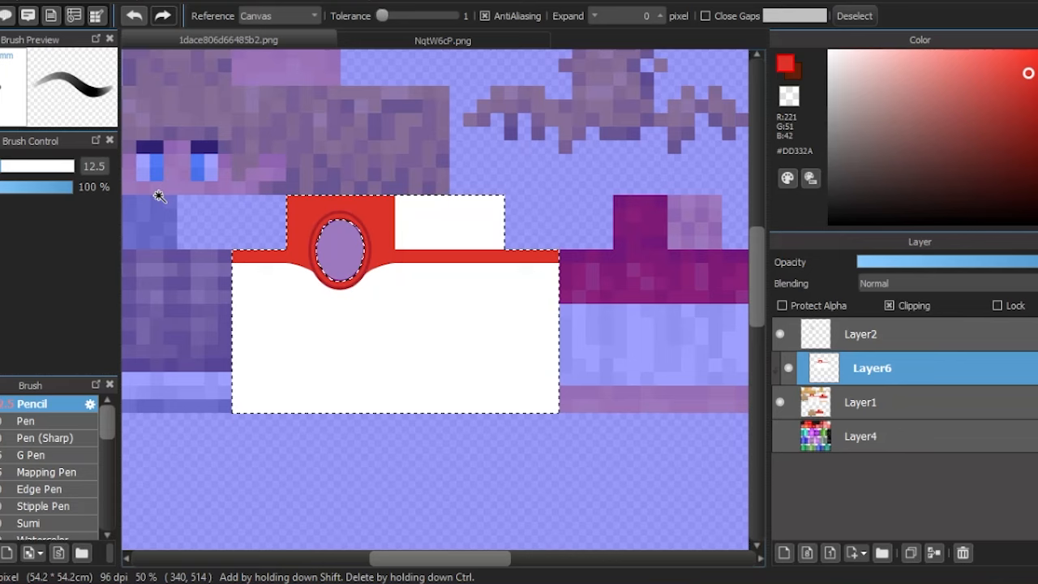
- Sample the collar red and darken it to #BF2921 as the shadow colour
scroll(325, 236, "up", 2)
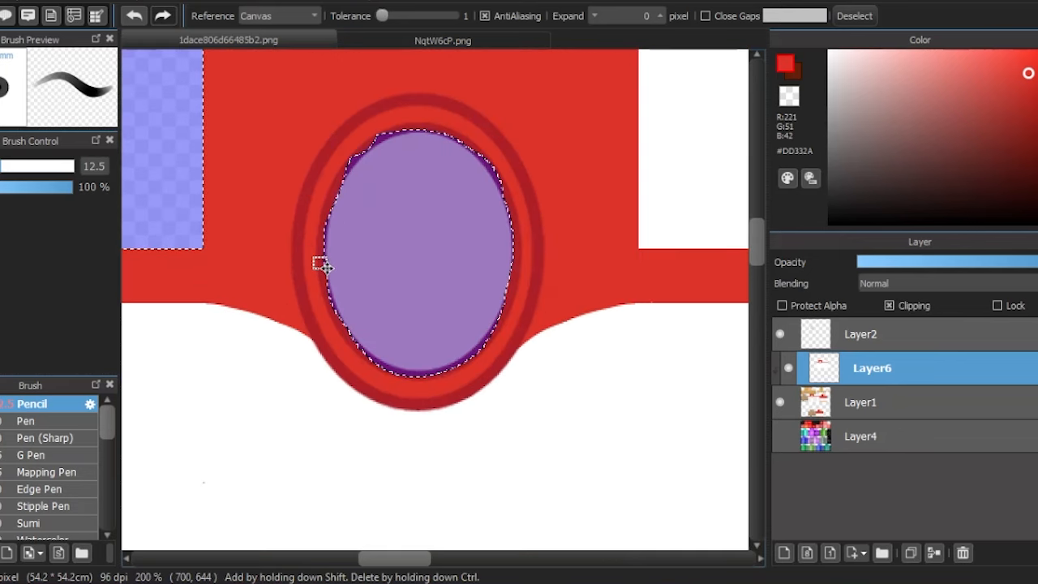
scroll(298, 214, "up", 1)
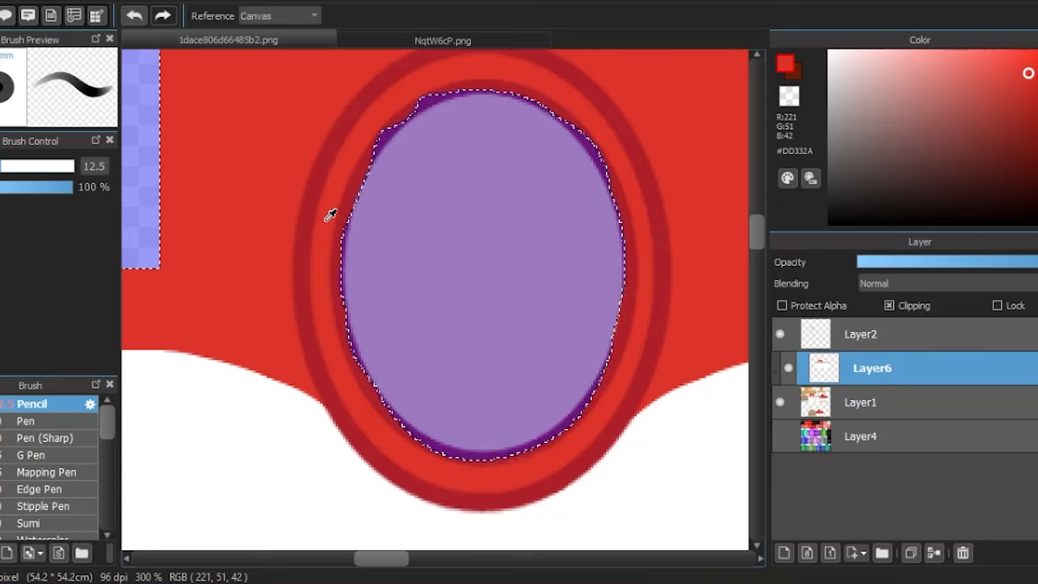
left_click_drag(1030, 76, 1037, 87)
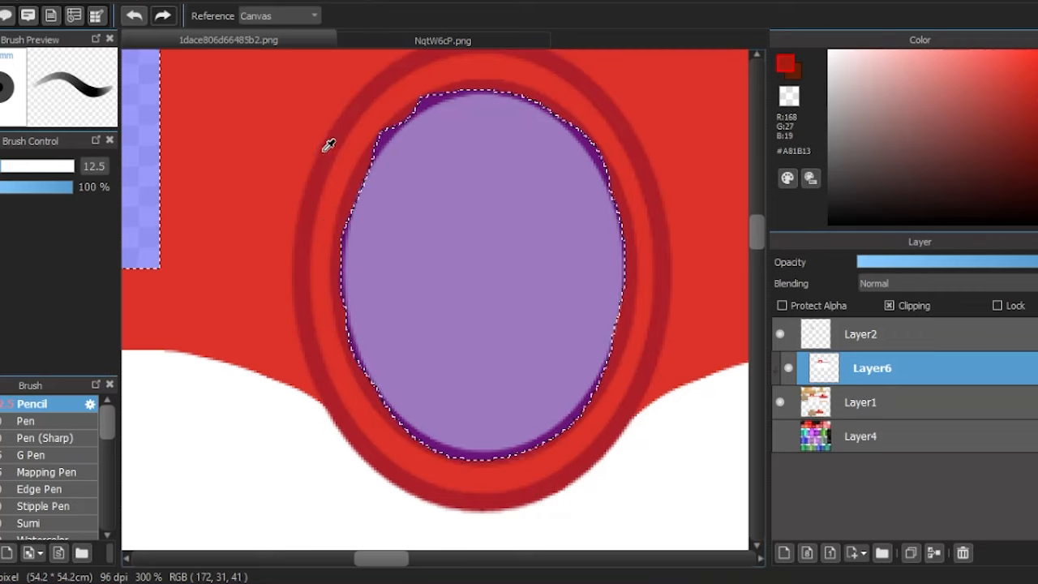
left_click(541, 73)
left_click(1028, 90)
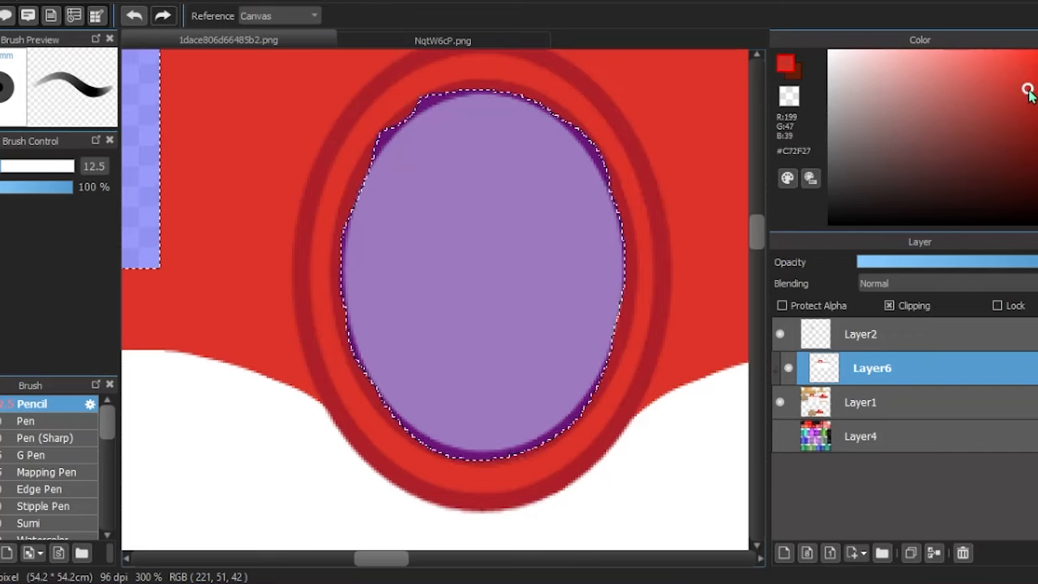
left_click_drag(1032, 95, 1033, 99)
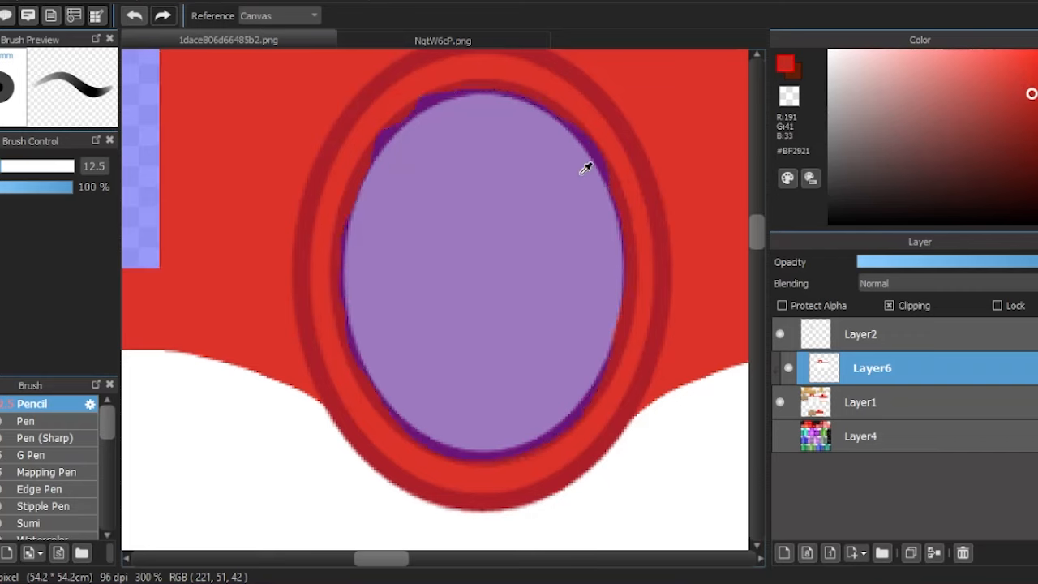
- Shade the ring along the oval's left side with a size 43 Airbrush at 10% opacity
key("b")
scroll(73, 479, "down", 3)
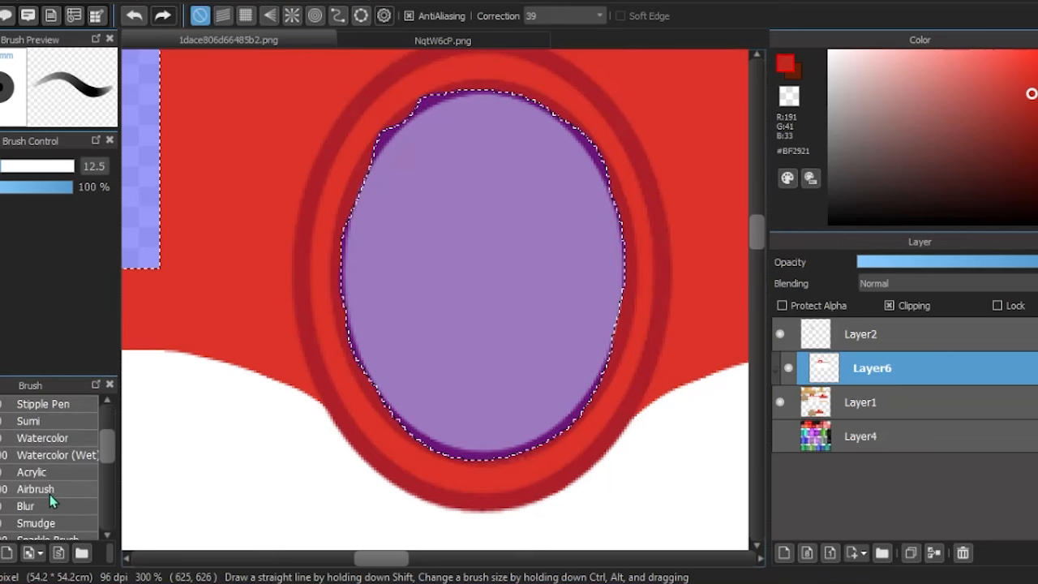
left_click(50, 490)
key("bracketleft")
key("bracketleft")
key("bracketleft")
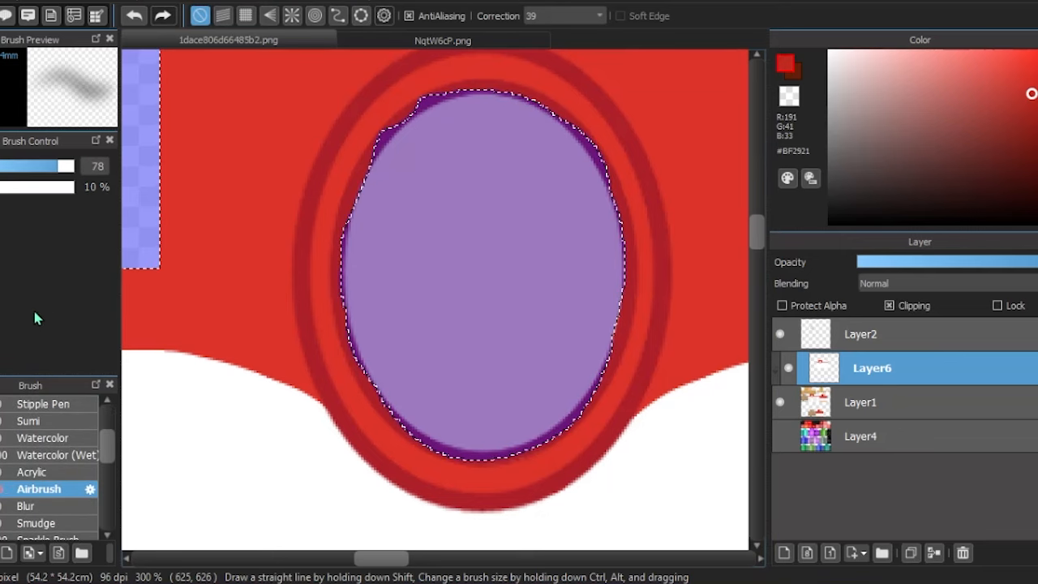
scroll(180, 265, "up", 1)
left_click_drag(53, 166, 44, 165)
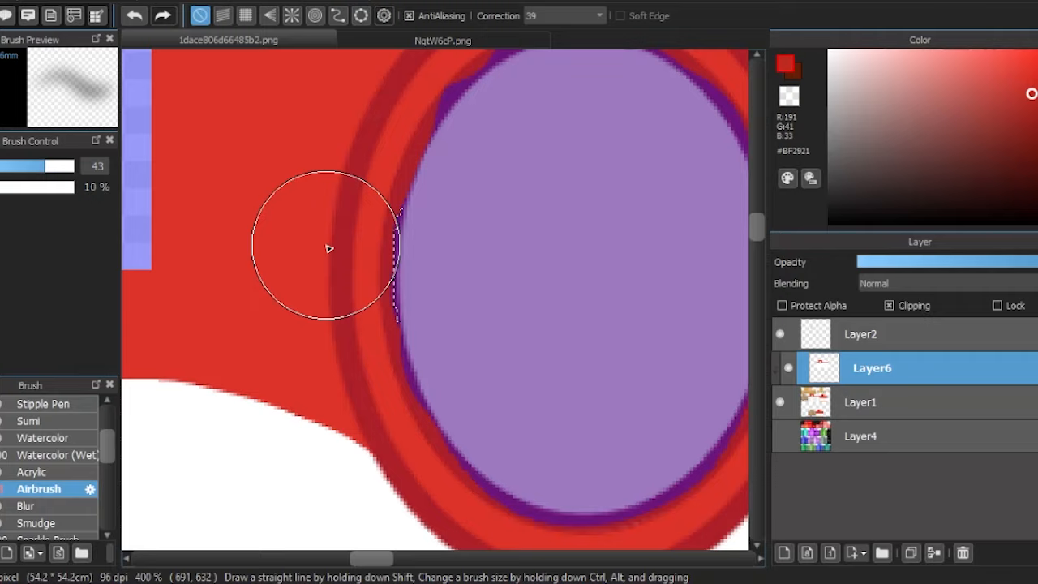
left_click_drag(405, 160, 411, 316)
scroll(394, 348, "down", 2)
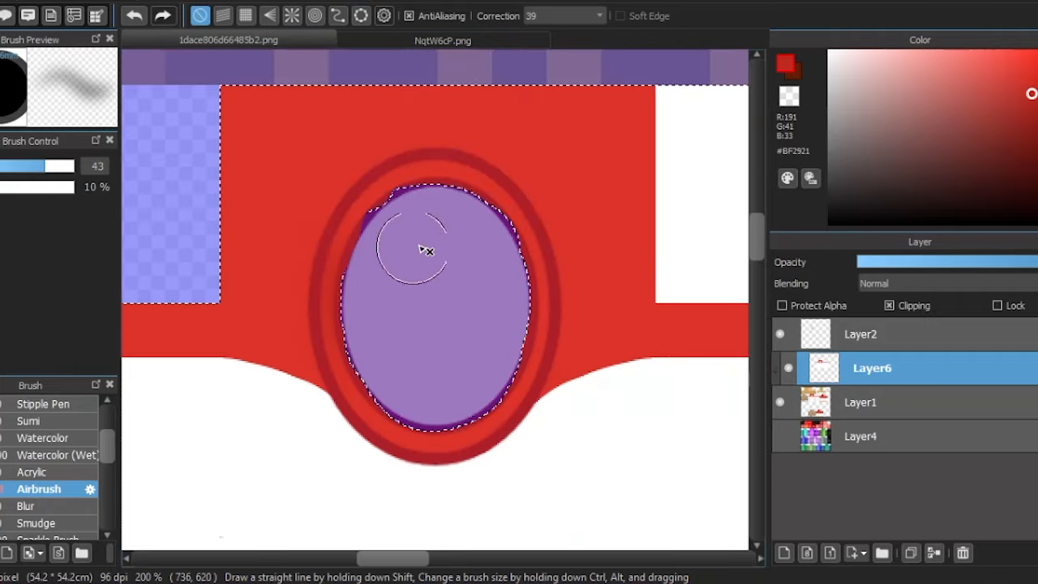
- Airbrush dark red shading around the upper half of the oval rings on Layer6
scroll(424, 248, "up", 2)
left_click_drag(443, 164, 464, 169)
mouse_move(295, 260)
left_mouse_down()
mouse_move(454, 173)
mouse_move(569, 231)
left_mouse_up()
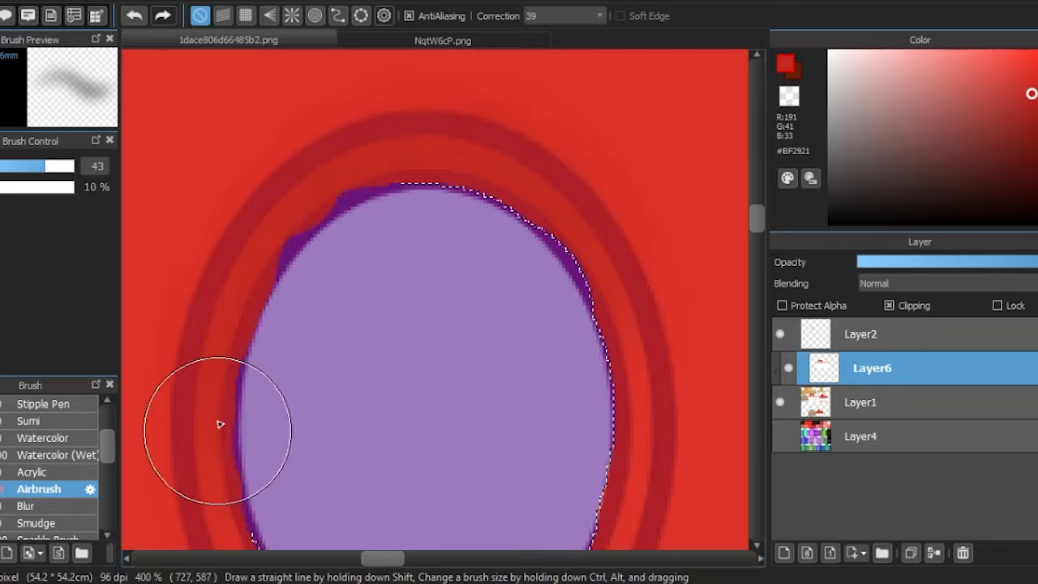
scroll(360, 243, "down", 5)
scroll(423, 178, "up", 4)
scroll(447, 204, "down", 3)
scroll(316, 234, "up", 3)
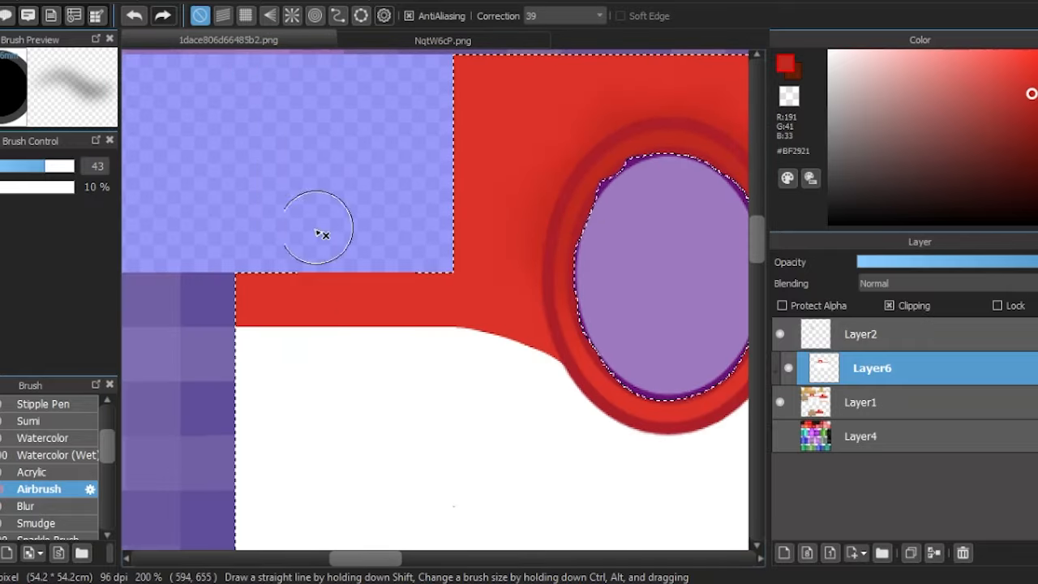
- Shade the red collar strip on both sides of the oval with the Airbrush enlarged to size 57
key("bracketright")
key("bracketright")
key("bracketright")
scroll(343, 271, "down", 3)
scroll(332, 264, "up", 4)
left_click_drag(322, 263, 443, 274)
scroll(382, 283, "down", 4)
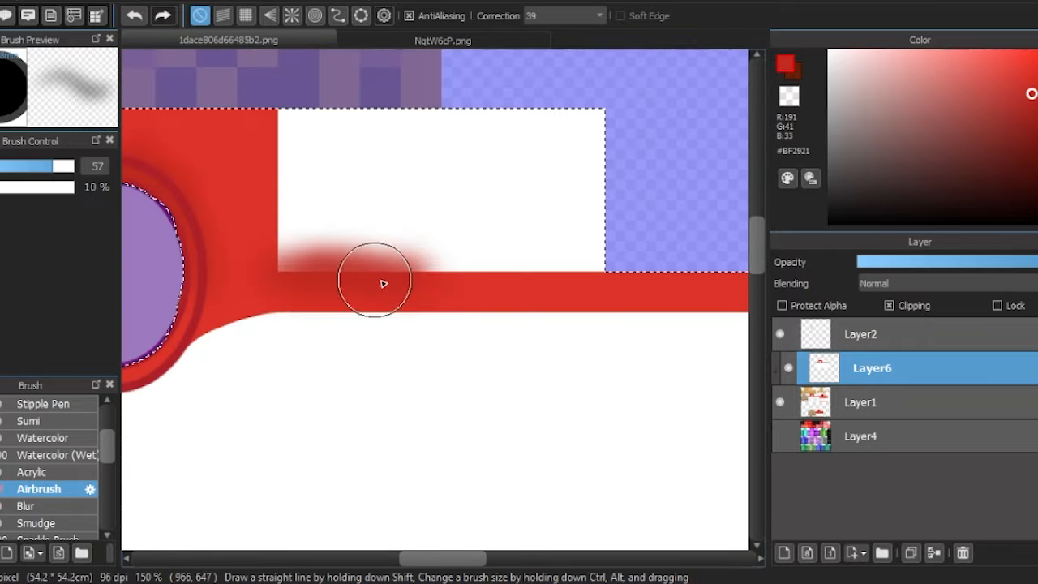
- Brighten the lower collar and the bottom of the oval rings with a size 29 Airbrush in #E43930
scroll(381, 273, "up", 2)
left_click(1014, 60)
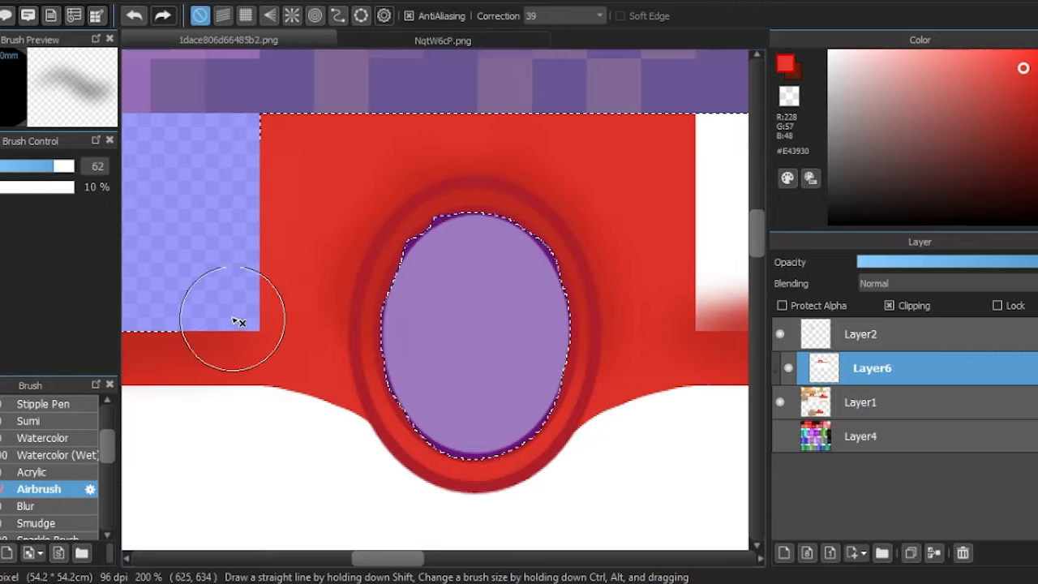
scroll(357, 275, "up", 3)
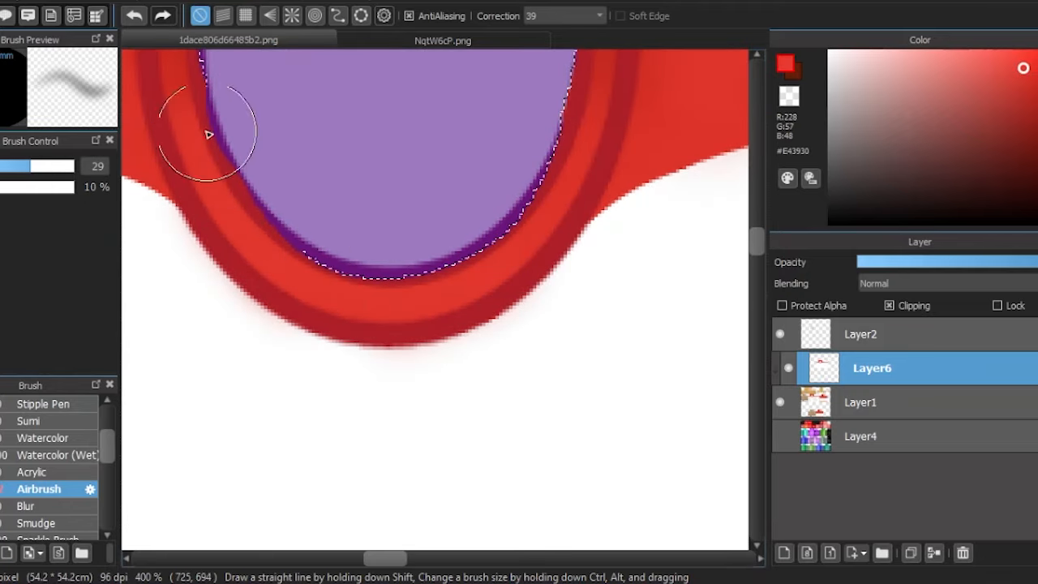
scroll(398, 287, "down", 4)
scroll(303, 252, "up", 2)
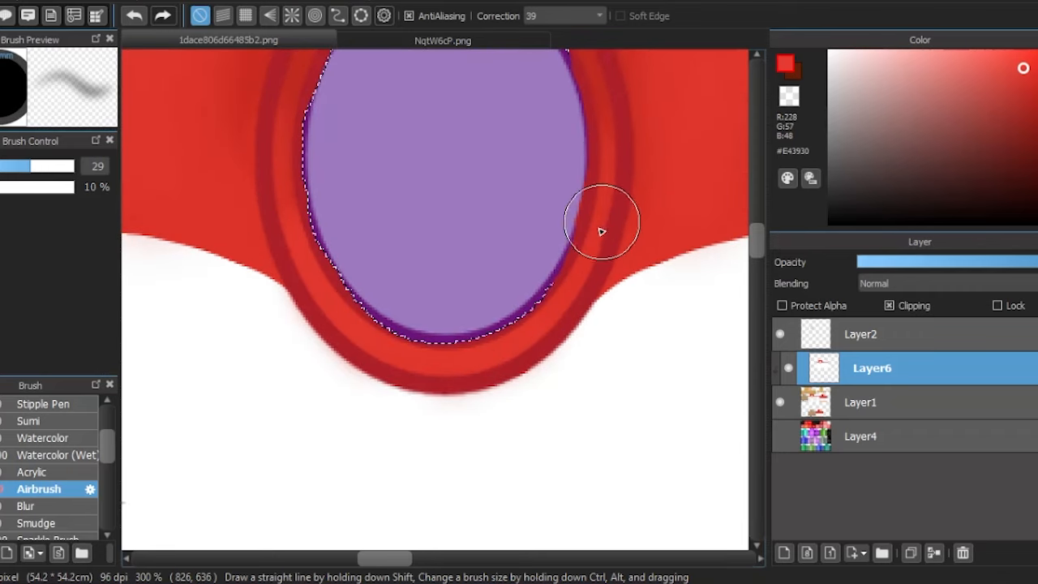
scroll(479, 249, "down", 4)
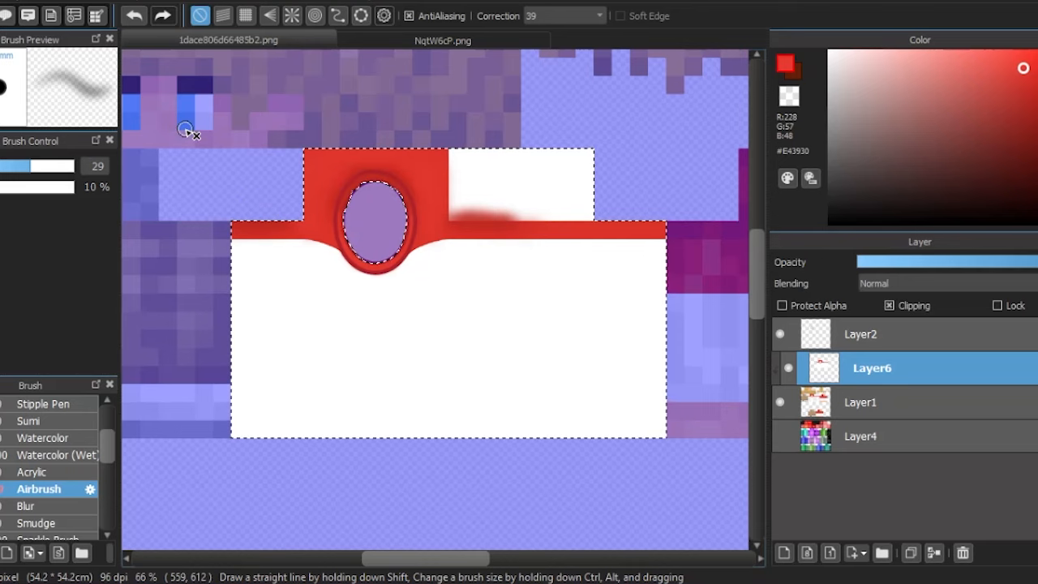
- Airbrush fold shadows below the oval and near the shirt's lower hem in #C4ADB9 at size 43
key("i")
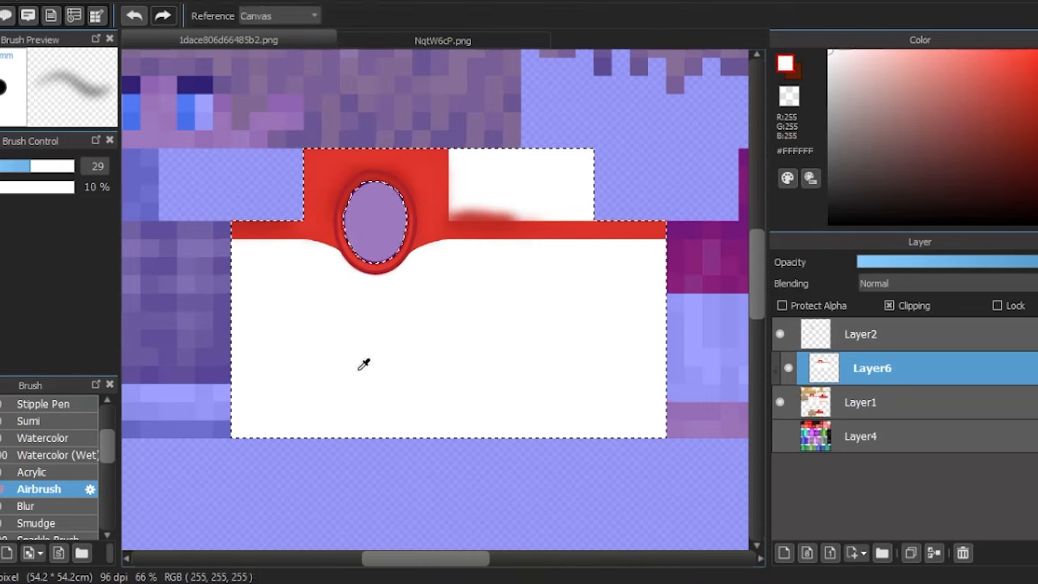
key("b")
left_click_drag(836, 65, 841, 74)
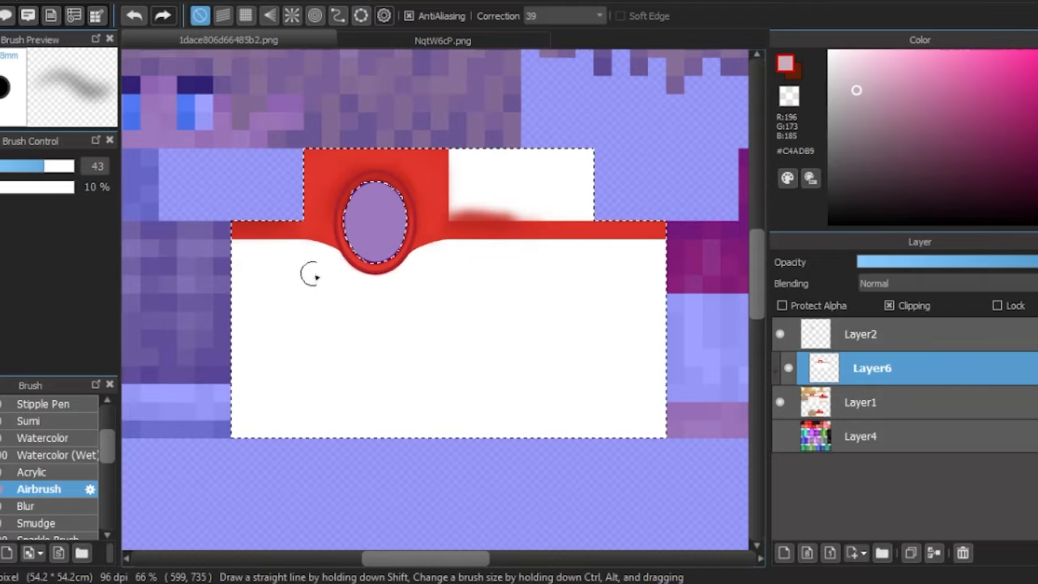
scroll(308, 274, "up", 3)
scroll(344, 89, "down", 3)
left_click_drag(440, 397, 552, 391)
left_click_drag(336, 320, 414, 385)
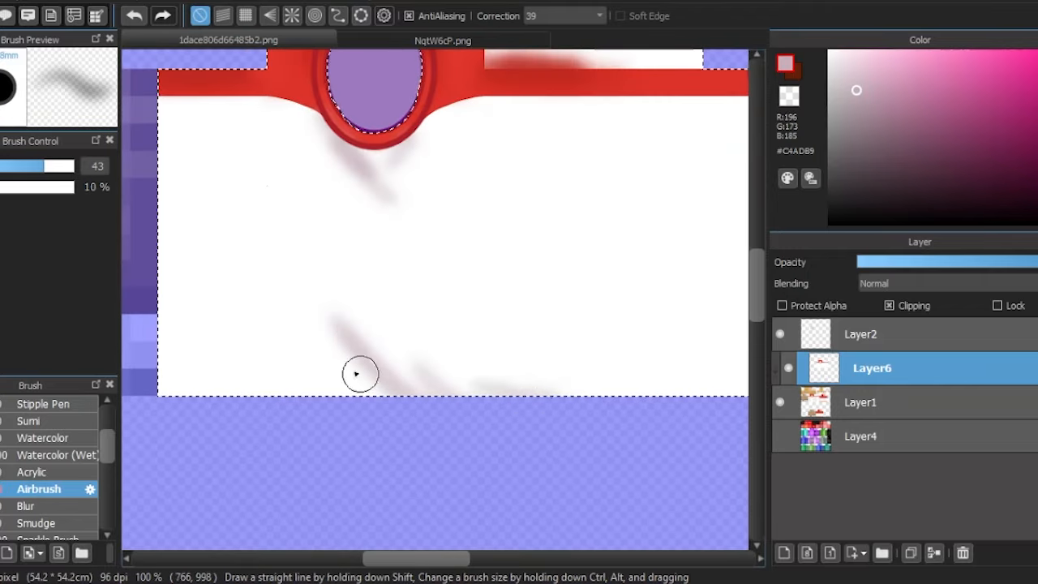
- Shade the shirt's lower hem and upper left torso with the Airbrush enlarged to size 111
scroll(324, 349, "down", 1)
left_click_drag(45, 167, 71, 267)
scroll(616, 357, "up", 2)
left_click_drag(300, 405, 774, 397)
scroll(600, 429, "down", 2)
scroll(193, 254, "up", 2)
left_click_drag(203, 219, 308, 244)
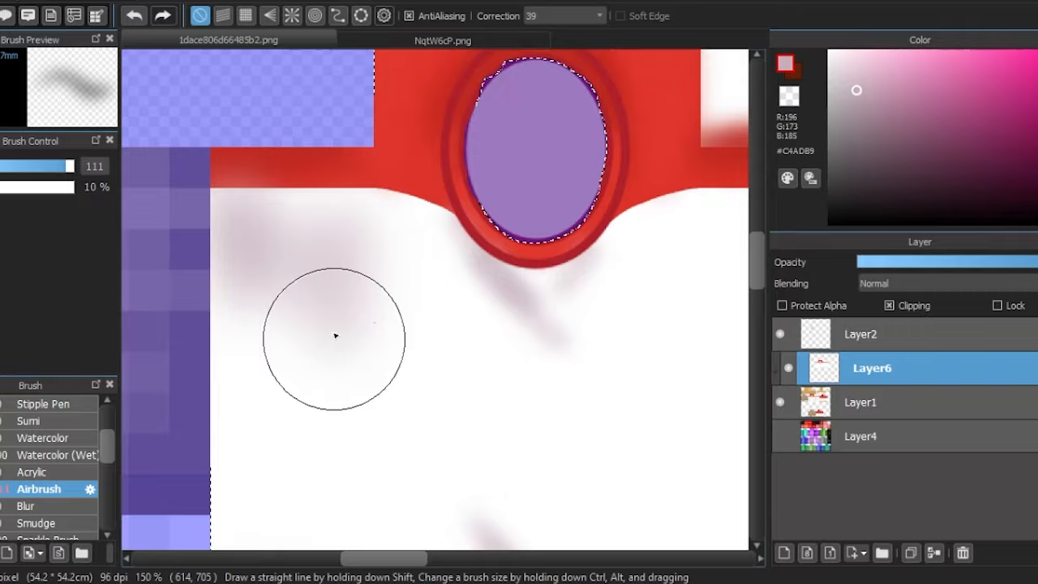
- Build up soft vertical shading along both sides of the shirt front with a size 116 Airbrush at 5% opacity
scroll(211, 276, "down", 2)
scroll(576, 325, "up", 1)
left_click_drag(421, 169, 455, 397)
left_click_drag(629, 331, 495, 430)
scroll(560, 389, "down", 1)
scroll(294, 484, "up", 1)
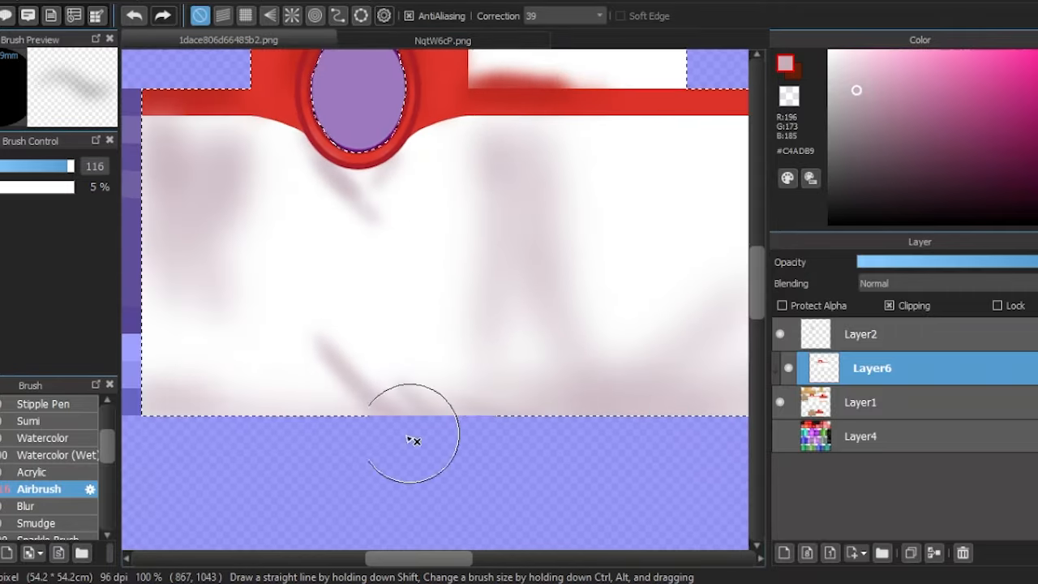
left_click_drag(243, 130, 223, 275)
scroll(329, 235, "down", 1)
- Soften the torso shading with sampled off-white #F7F7F7, raising the size 116 Airbrush's opacity to 12%
right_click(495, 239)
scroll(338, 162, "up", 2)
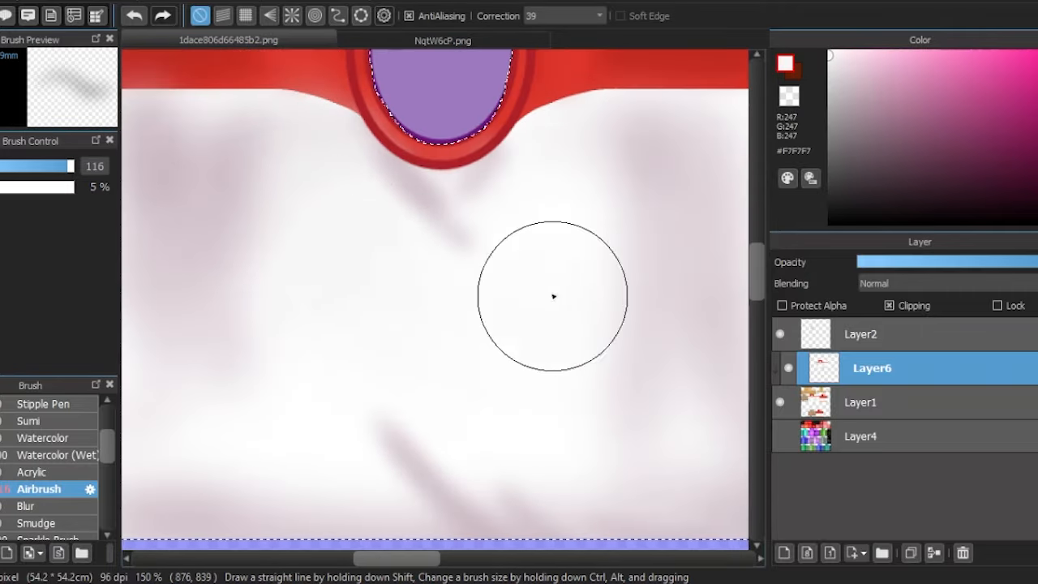
scroll(433, 352, "down", 1)
left_click(2, 186)
left_click_drag(252, 175, 218, 346)
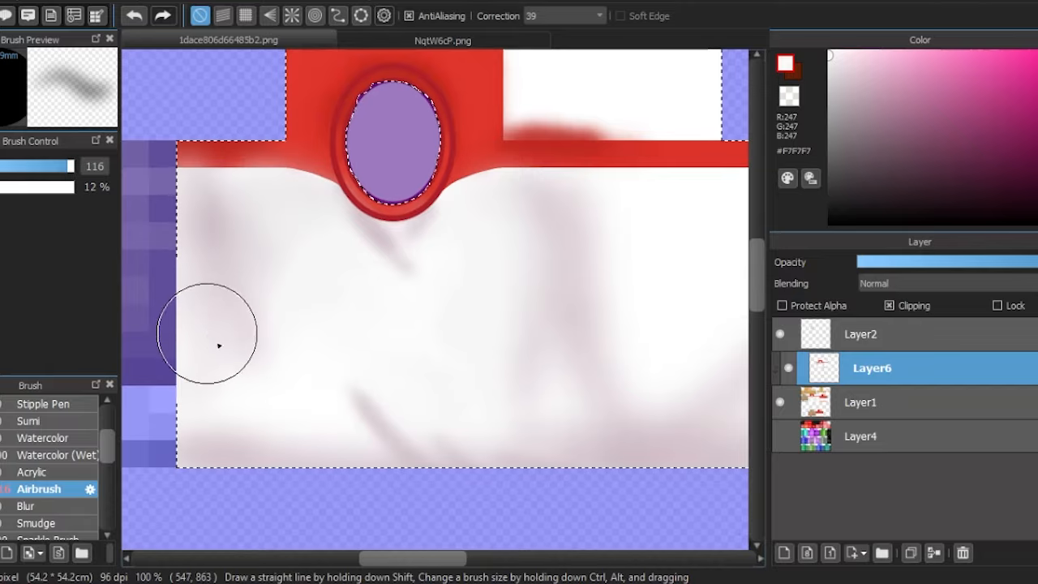
scroll(530, 340, "down", 1)
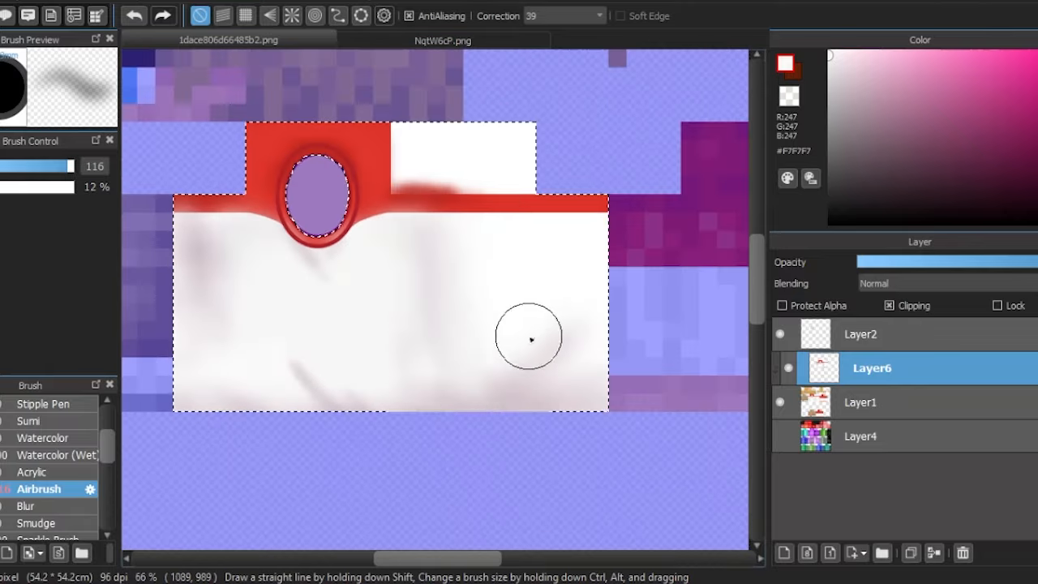
- Airbrush new fold shadows on the shirt, including left of the oval, in #BFAAB5 at size 87
left_click(854, 93)
scroll(599, 331, "up", 2)
mouse_move(639, 260)
left_mouse_down()
mouse_move(635, 95)
mouse_move(640, 348)
left_mouse_up()
scroll(647, 418, "down", 2)
scroll(303, 372, "up", 2)
scroll(351, 157, "down", 1)
left_click_drag(277, 146, 303, 274)
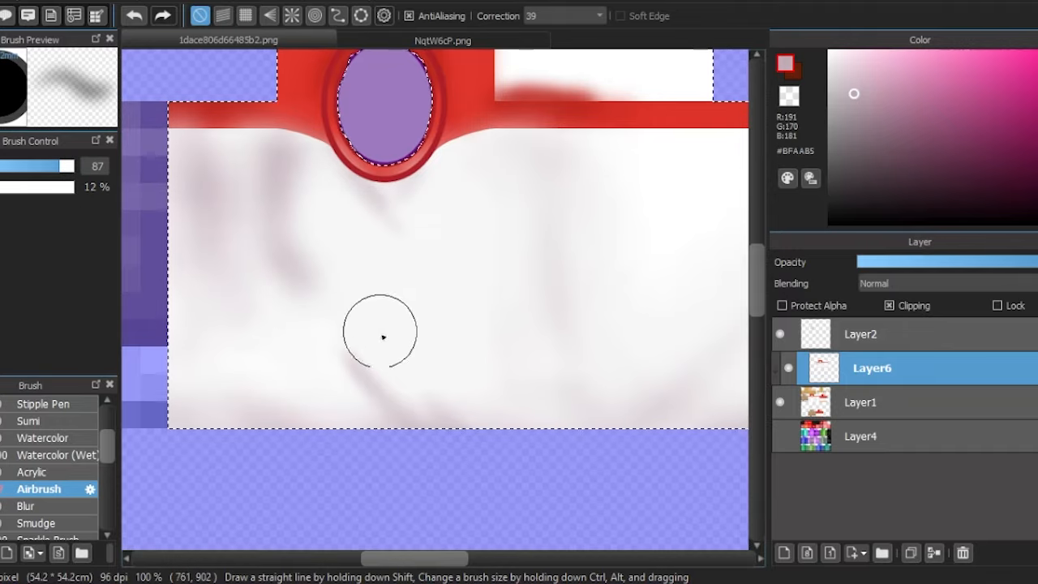
- Airbrush further fold shadows down the middle and lower part of the shirt front in #BFAAB5 at size 87
left_click_drag(384, 335, 431, 399)
left_click_drag(269, 323, 280, 399)
left_click_drag(515, 160, 521, 399)
- Soften the fold shadows across the shirt front with pale #F3EFF1 at Airbrush size 92
left_click(839, 64)
left_click(833, 59)
key("]")
left_click_drag(282, 154, 305, 272)
left_click_drag(499, 151, 471, 278)
left_click_drag(526, 174, 527, 387)
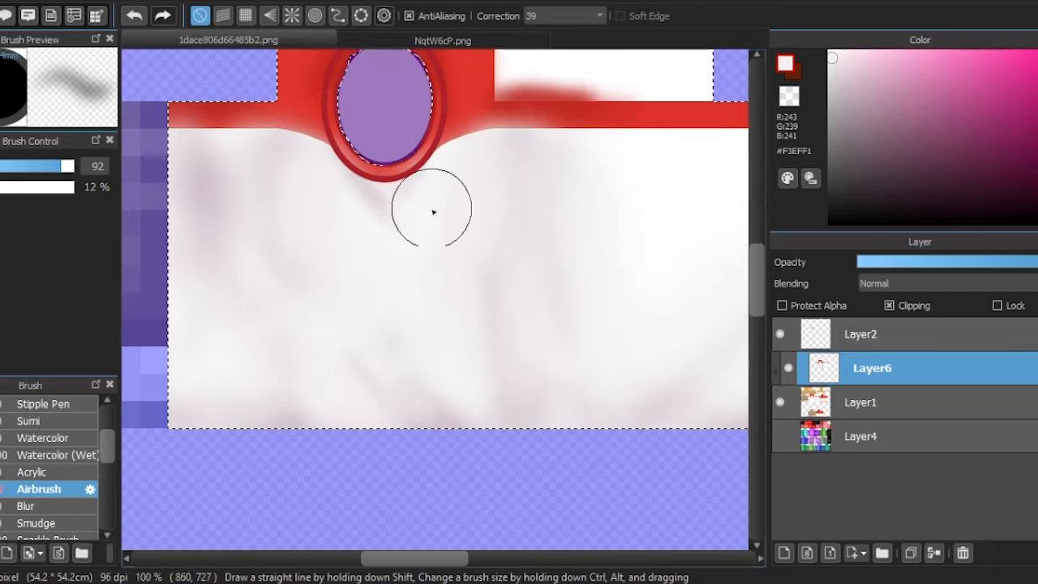
scroll(493, 254, "down", 1)
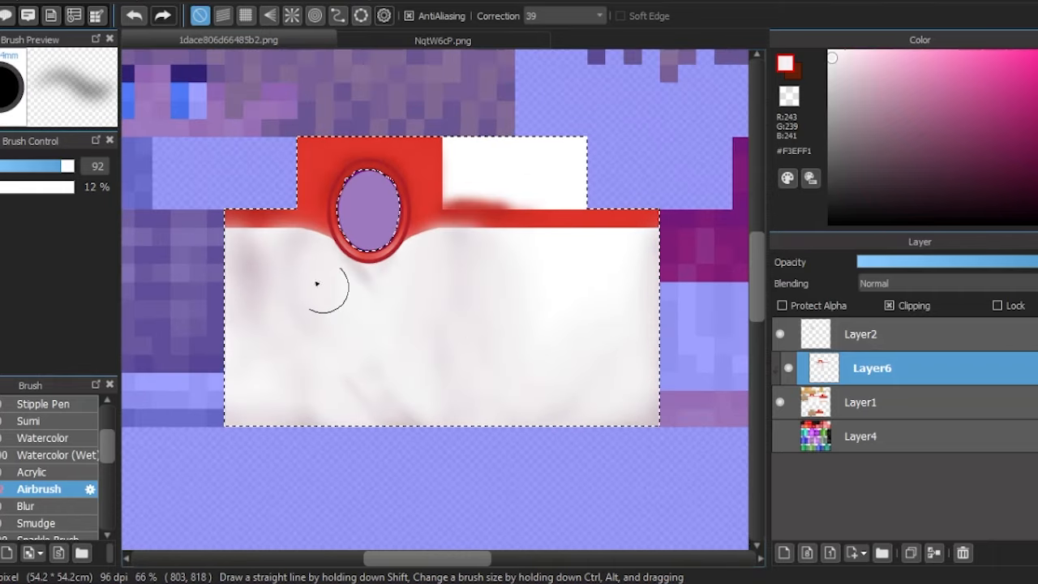
scroll(244, 245, "up", 2)
scroll(252, 351, "down", 2)
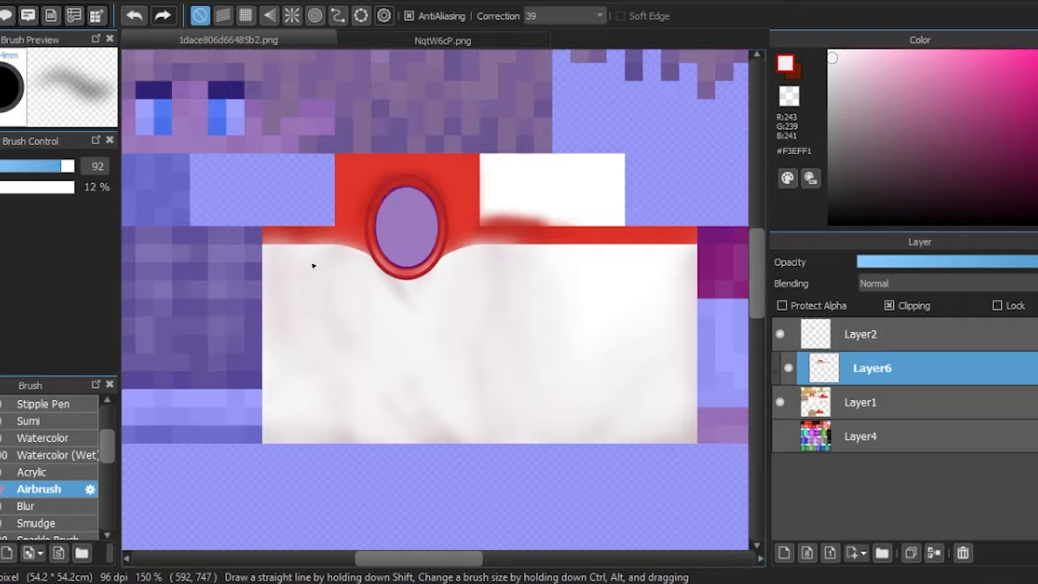
- Airbrush faint folds in #E7D9E0 over the shirt front and add highlights in white #FFFFFF
left_click(842, 67)
scroll(271, 293, "up", 1)
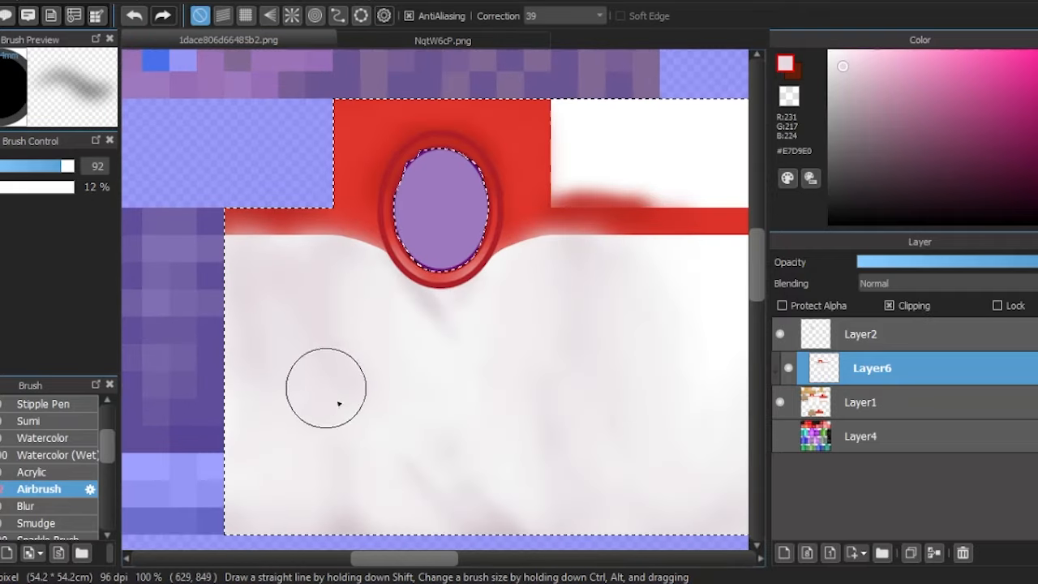
scroll(478, 433, "down", 1)
scroll(533, 297, "up", 2)
scroll(447, 348, "down", 2)
scroll(317, 348, "up", 1)
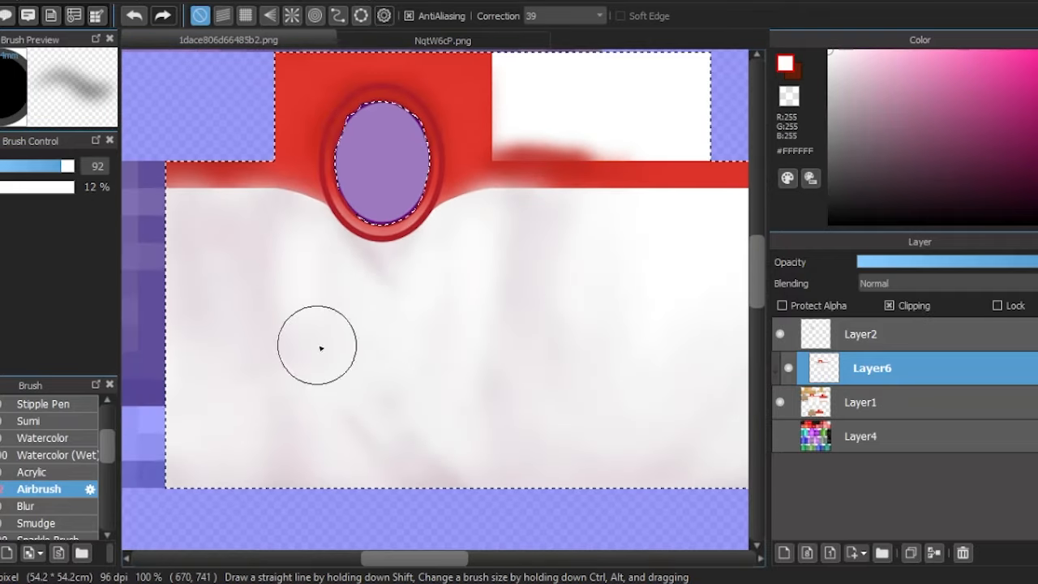
scroll(332, 364, "down", 1)
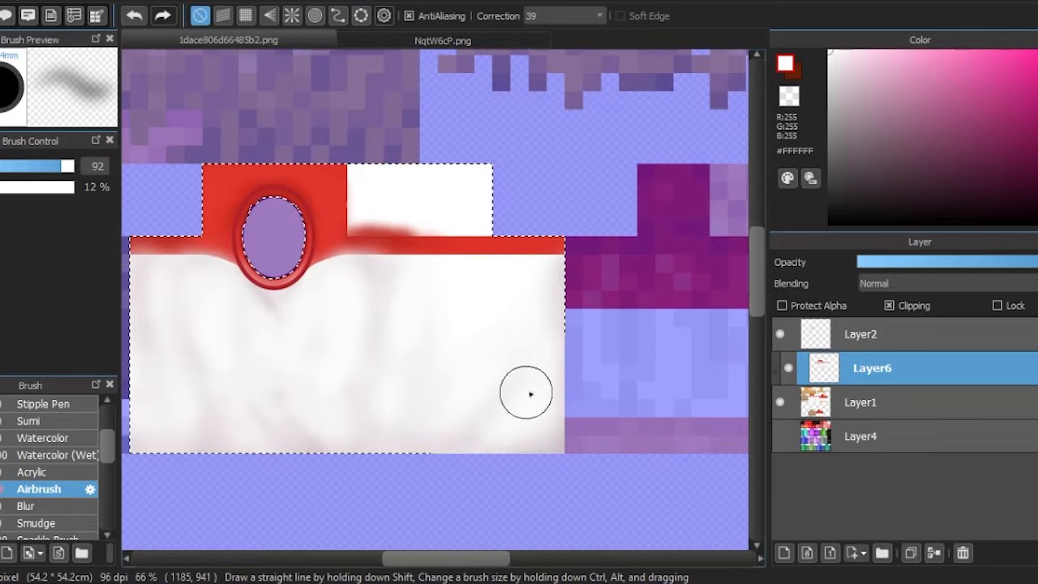
scroll(371, 308, "up", 3)
- Repaint the smudged red collar band flat with sampled red #DF352C, finishing with the Pencil at size 104
key("alt")
left_click(394, 180, "alt")
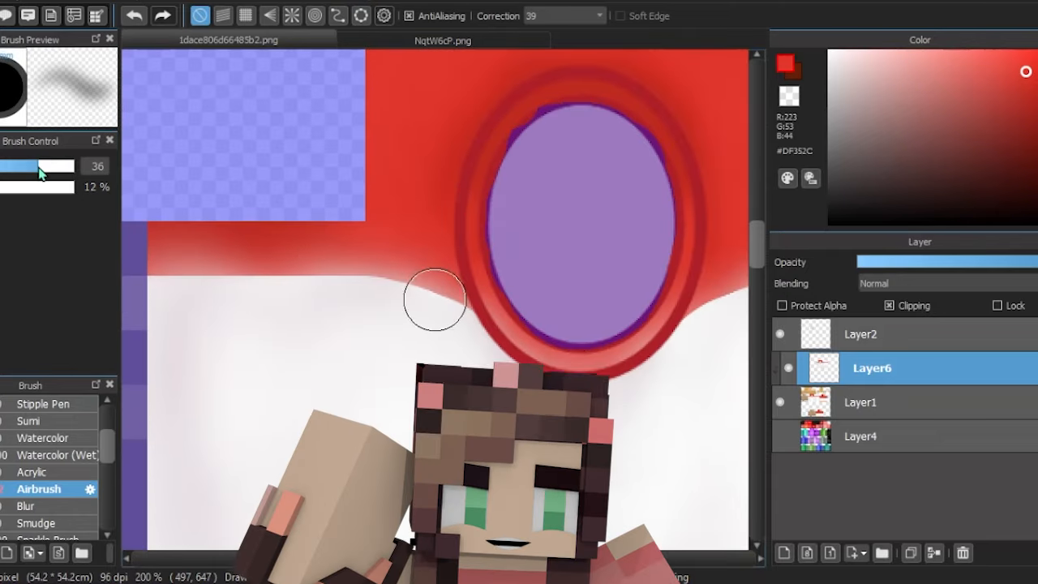
scroll(176, 251, "up", 2)
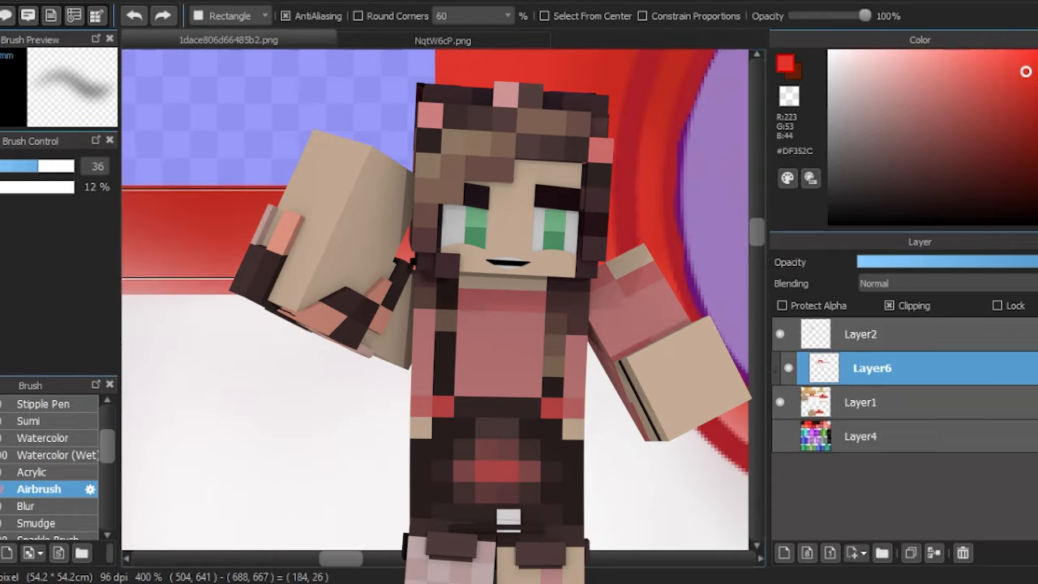
scroll(51, 406, "up", 3)
scroll(51, 405, "up", 1)
left_click(51, 404)
scroll(274, 172, "down", 1)
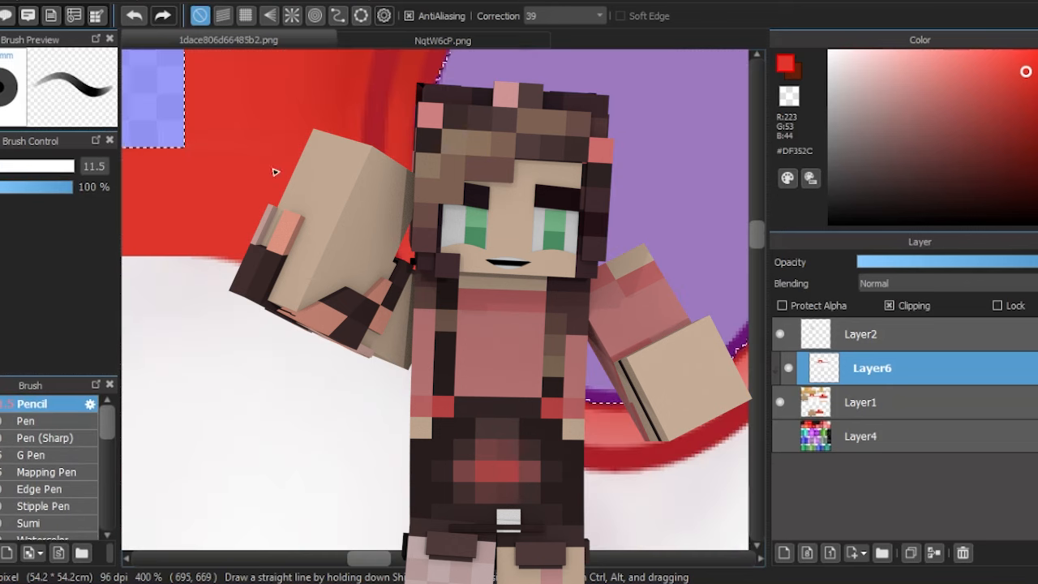
scroll(435, 300, "down", 1)
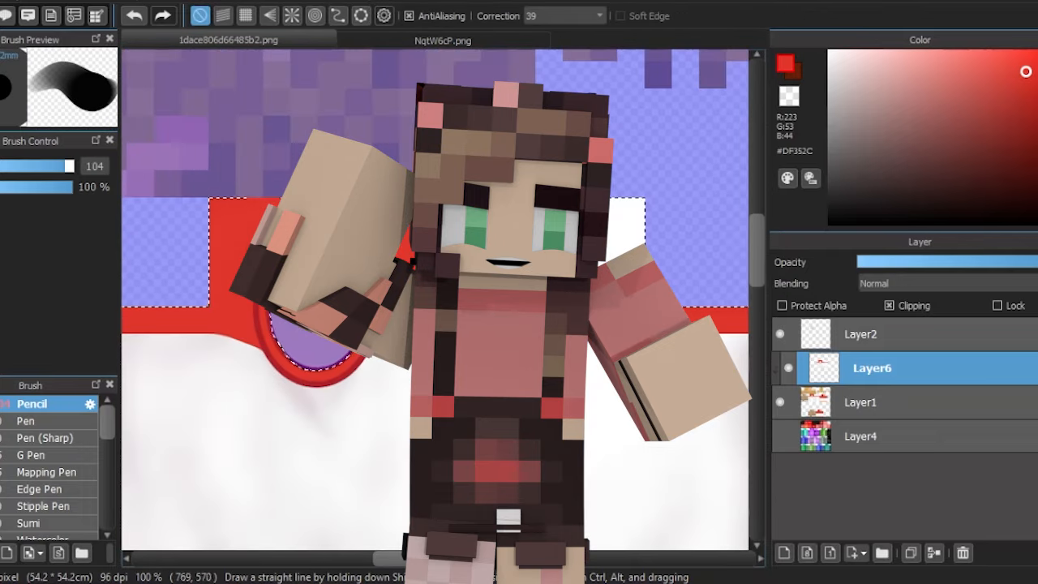
- Select the red collar area and airbrush shading around the oval in #AA1A12, blending with #DE342B at size 122
key("w")
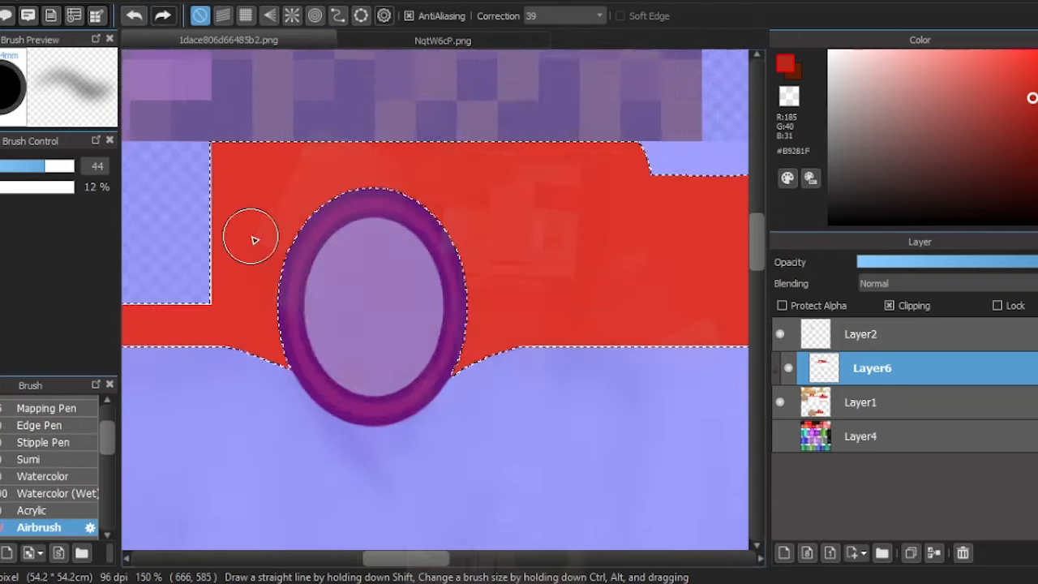
mouse_move(251, 232)
left_mouse_down()
mouse_move(479, 179)
mouse_move(370, 185)
left_mouse_up()
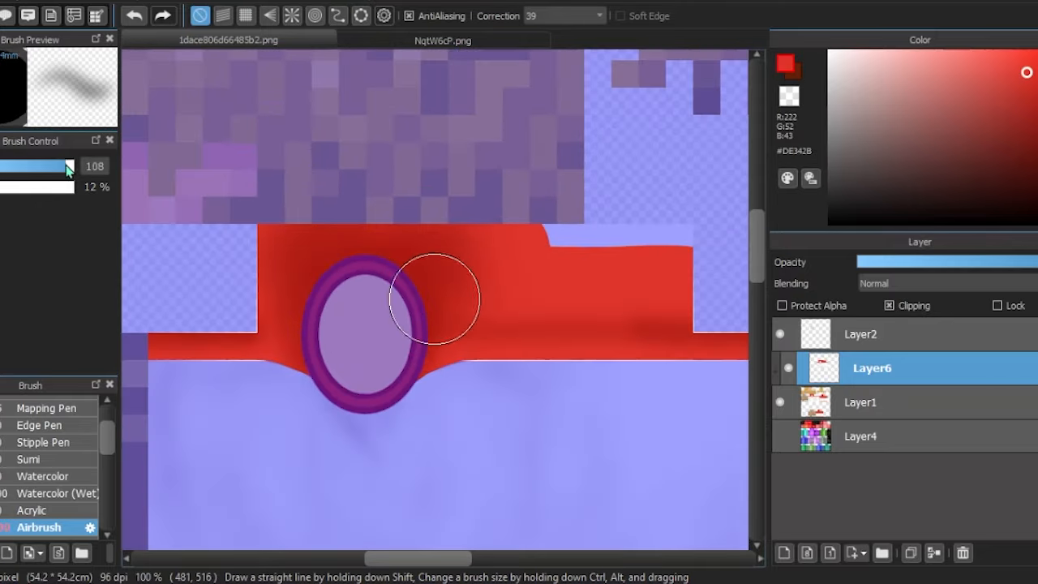
left_click_drag(436, 297, 271, 301)
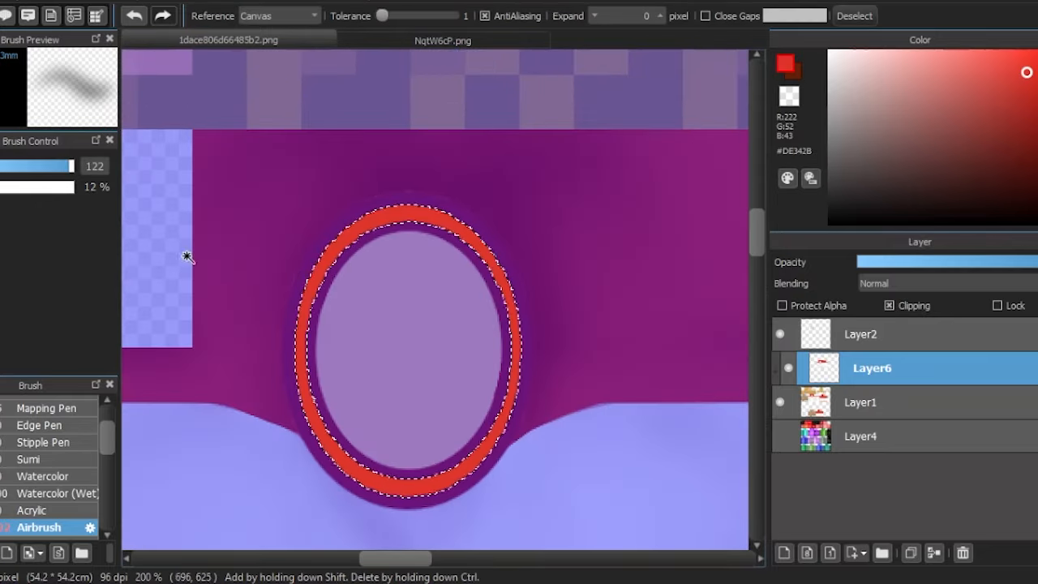
key("b")
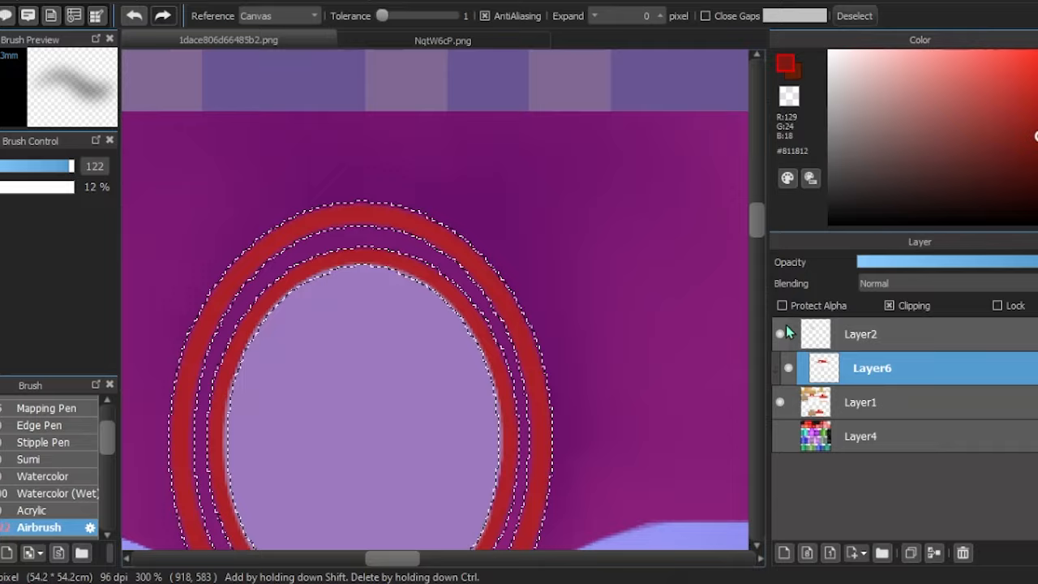
- Recolour the ring outlines around the oval cutout on Layer2 in dark red #811812
key("b")
left_click(786, 324)
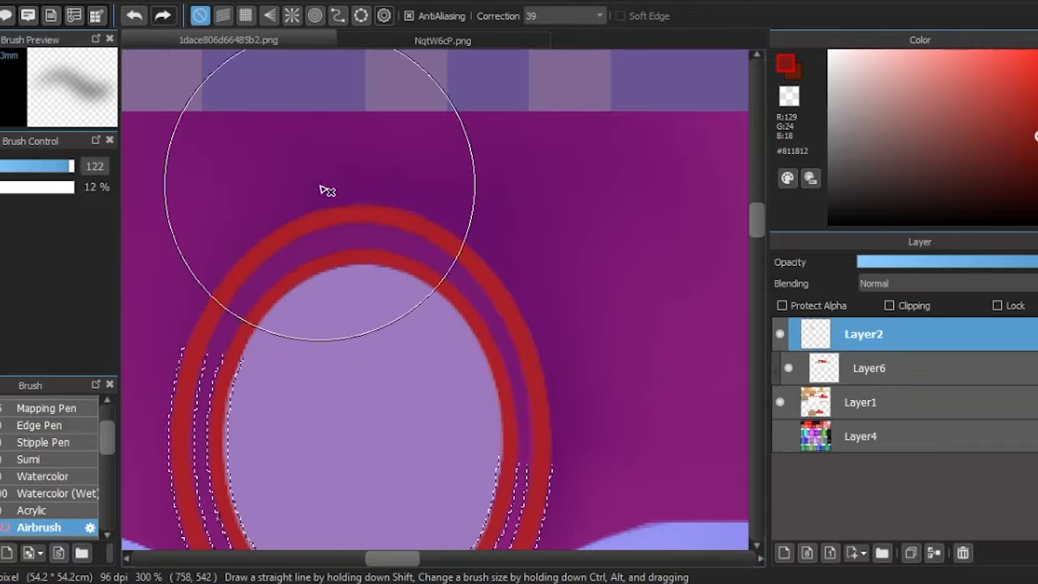
scroll(537, 300, "down", 3)
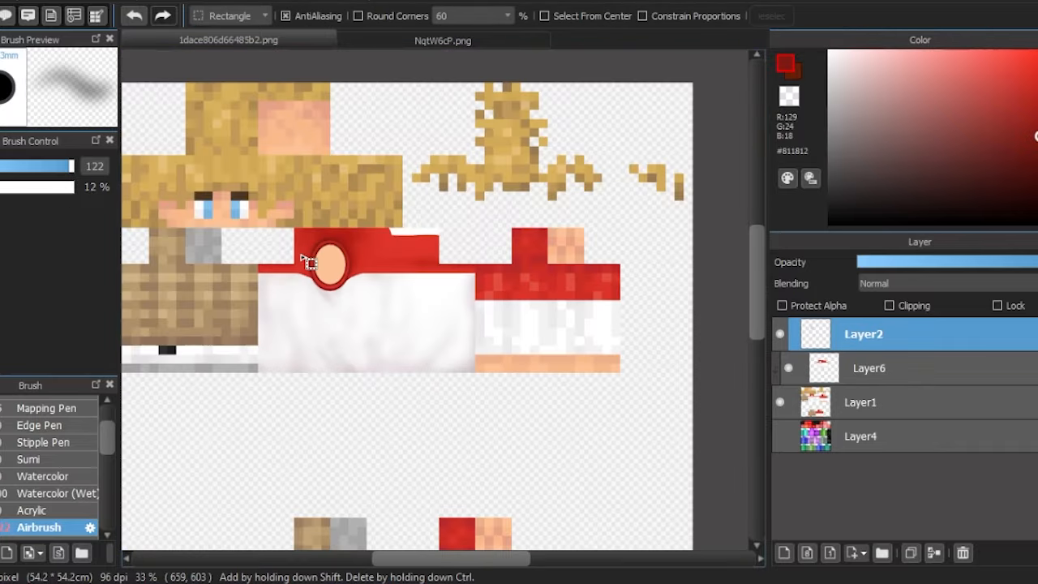
scroll(308, 262, "up", 3)
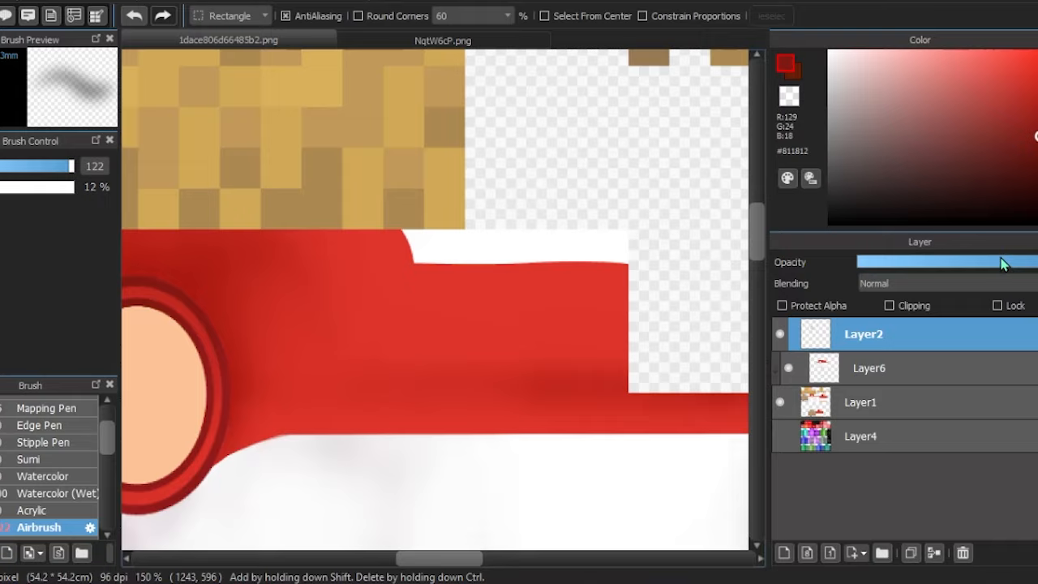
- Replace the red block beside the collar on Layer6 with a plain white #FFFFFF rectangle, lowering the layer opacity to see its edges
left_click(934, 369)
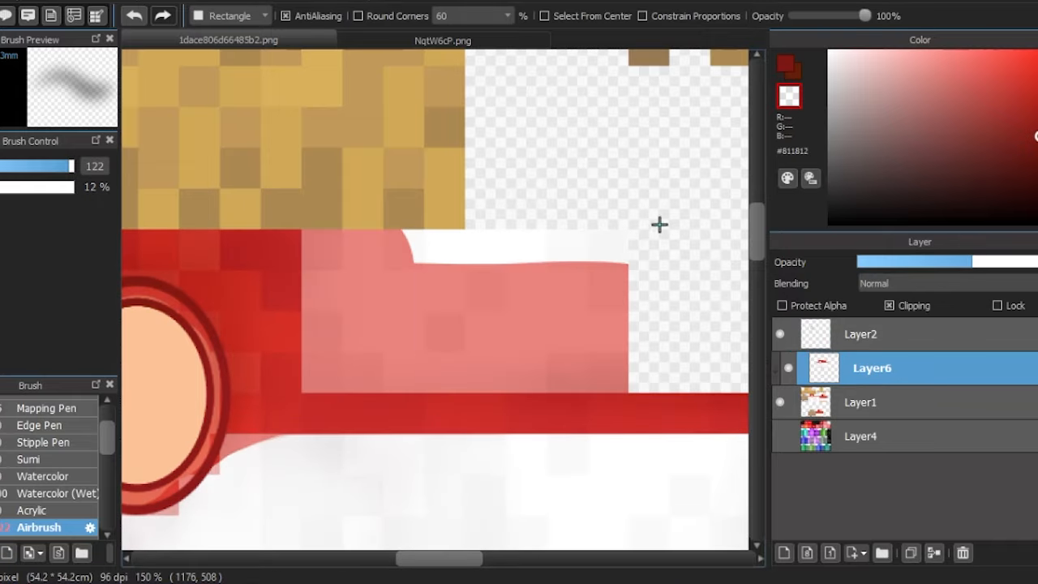
scroll(314, 396, "up", 5)
left_click_drag(660, 225, 173, 365)
scroll(339, 362, "down", 5)
right_click(389, 334)
scroll(659, 211, "up", 3)
mouse_move(531, 230)
left_mouse_down()
mouse_move(541, 239)
mouse_move(408, 317)
mouse_move(409, 334)
left_mouse_up()
scroll(408, 318, "up", 5)
scroll(301, 366, "down", 8)
scroll(316, 361, "up", 5)
key("z")
scroll(254, 504, "down", 4)
left_click_drag(270, 320, 255, 290)
scroll(467, 388, "up", 8)
scroll(592, 219, "down", 8)
scroll(572, 223, "up", 5)
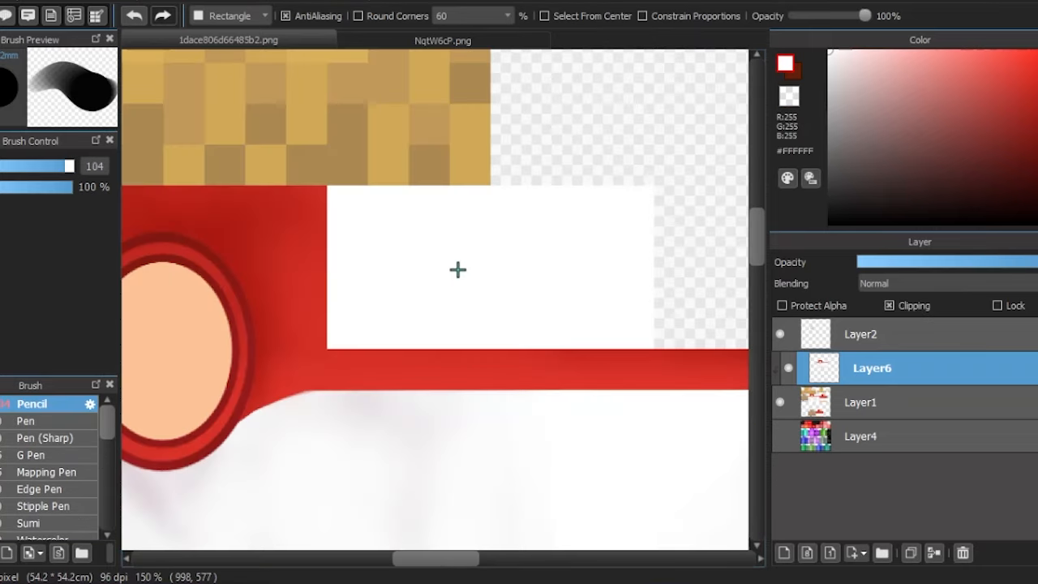
- Select the white block beside the collar, undo the Pencil blot in #DED6D6 and switch to the Airbrush
key("w")
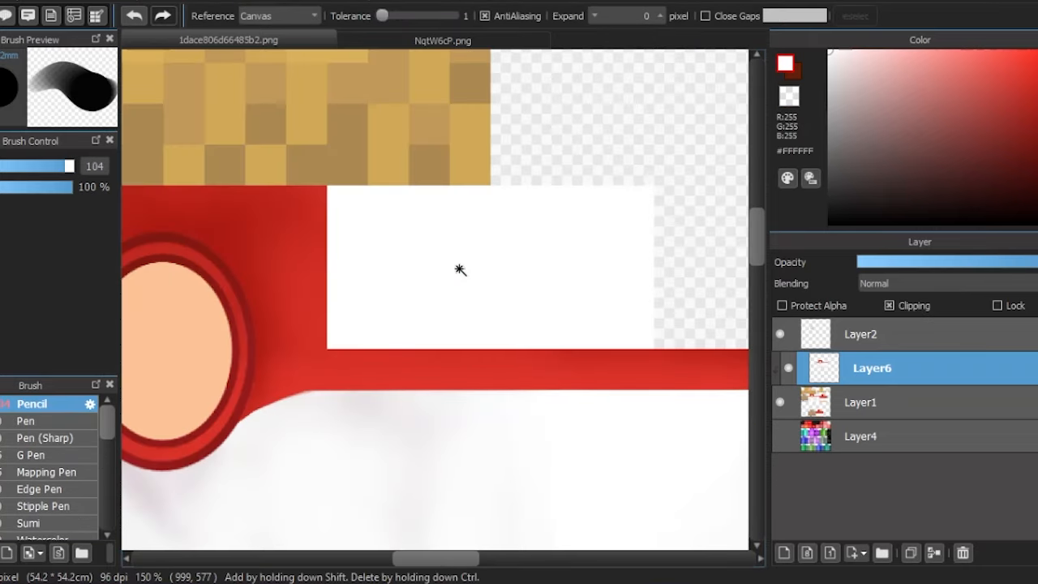
left_click(459, 269)
key("b")
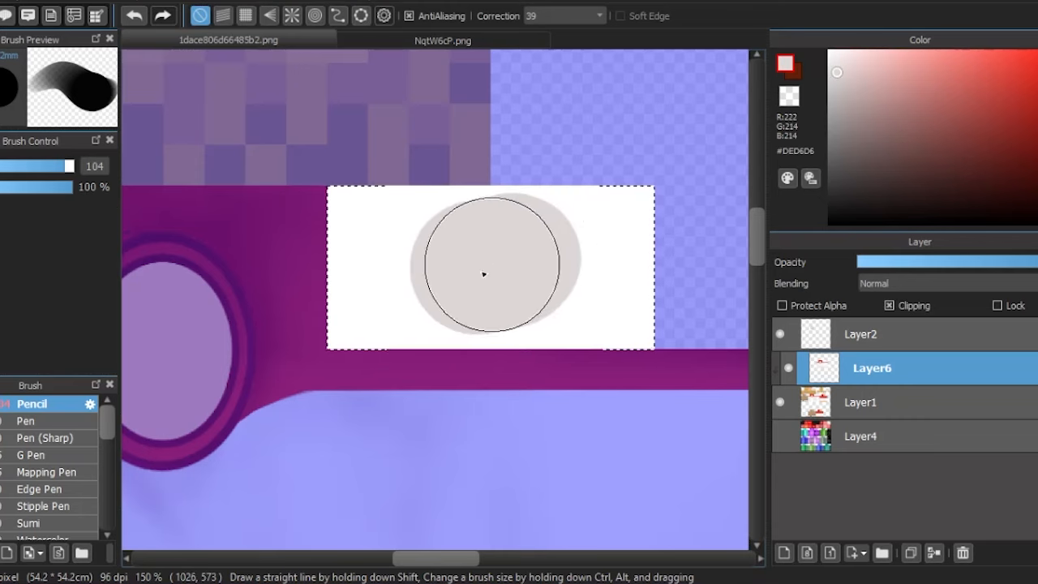
left_click(134, 15)
scroll(48, 470, "down", 2)
left_click(38, 515)
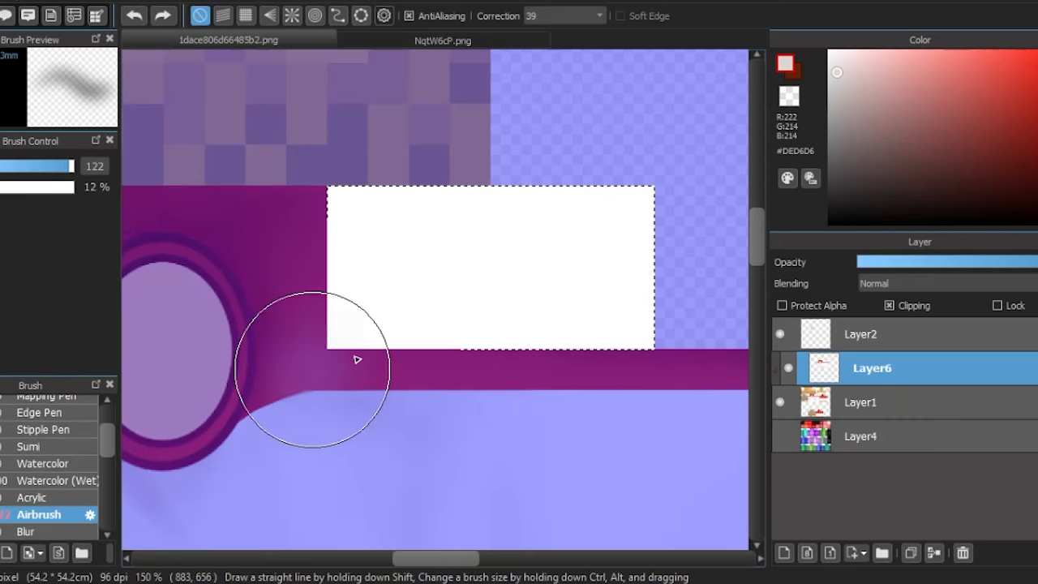
left_click_drag(355, 358, 363, 340)
left_click(137, 18)
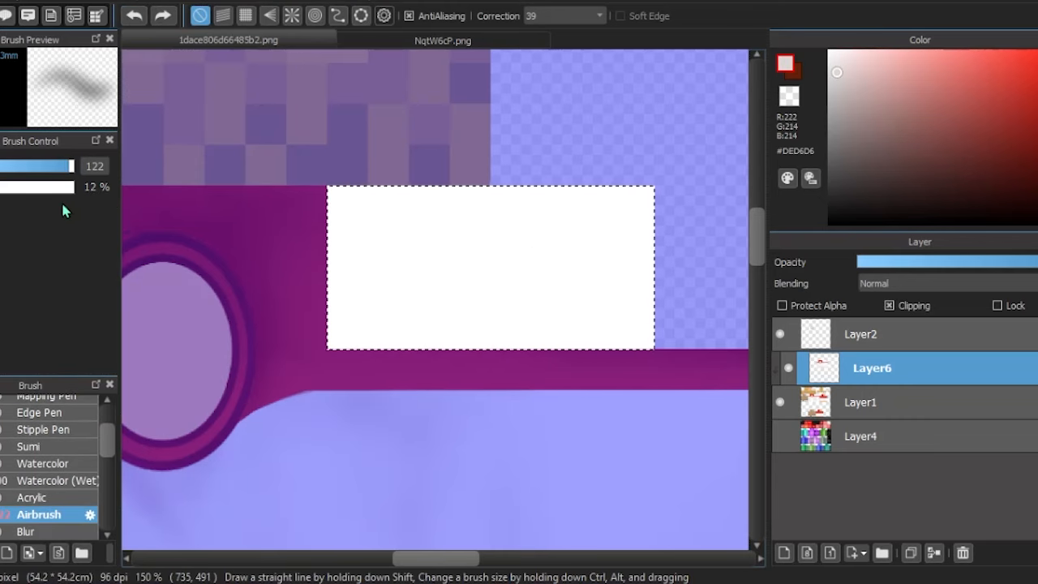
left_click_drag(323, 240, 336, 225)
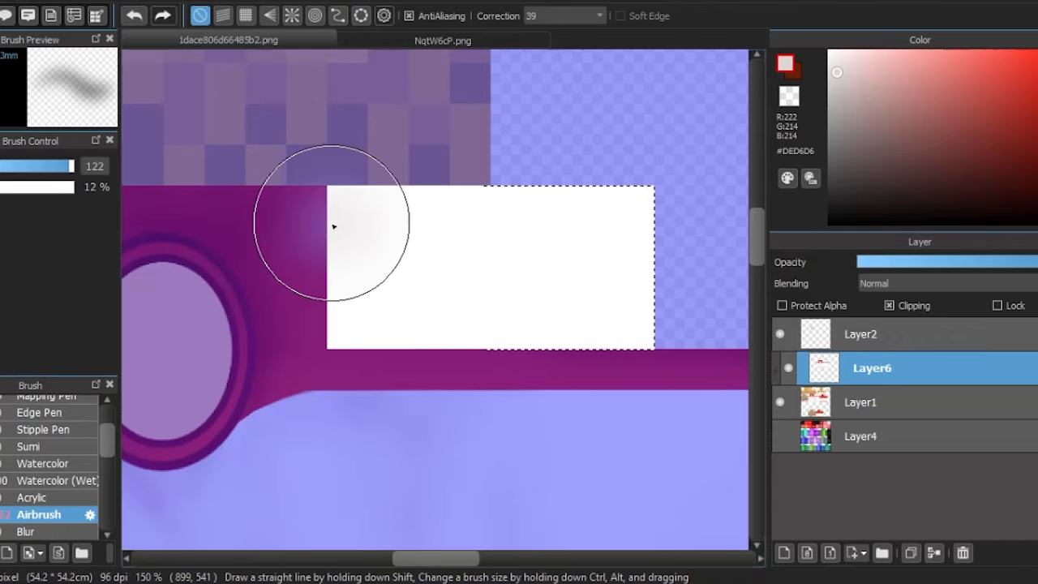
left_click(141, 22)
left_click(162, 16)
- Add a new layer above Layer6 and airbrush fabric folds across the white block in #D0BEBD at size 35
left_click(783, 553)
mouse_move(302, 364)
left_mouse_down()
mouse_move(422, 289)
mouse_move(572, 266)
left_mouse_up()
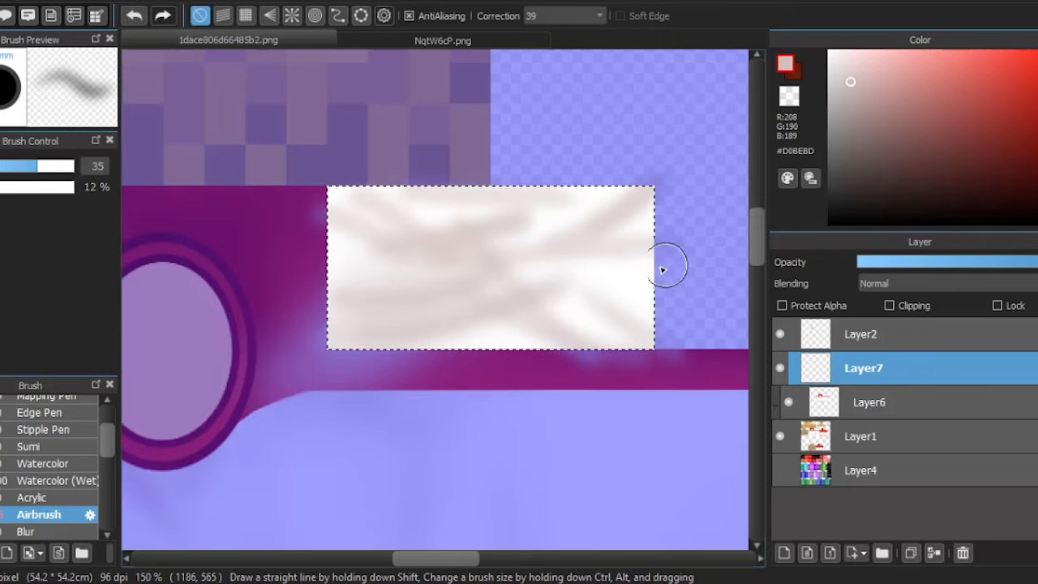
left_click_drag(296, 312, 454, 296)
- Soften the white block's folds with white #FFFFFF at Airbrush size 75
left_click(829, 51)
left_click(57, 166)
mouse_move(302, 325)
left_mouse_down()
mouse_move(541, 285)
mouse_move(239, 385)
left_mouse_up()
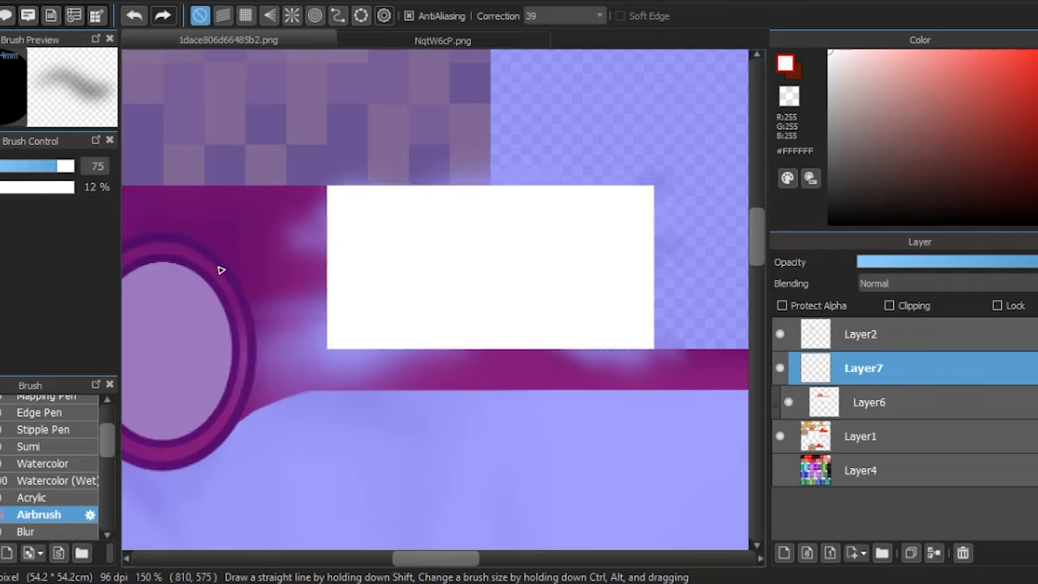
- Remove the airbrush overspill by cutting out the block's shading, deleting Layer7 and pasting the shading back as a new layer
key("m")
left_click(280, 98)
left_click(963, 552)
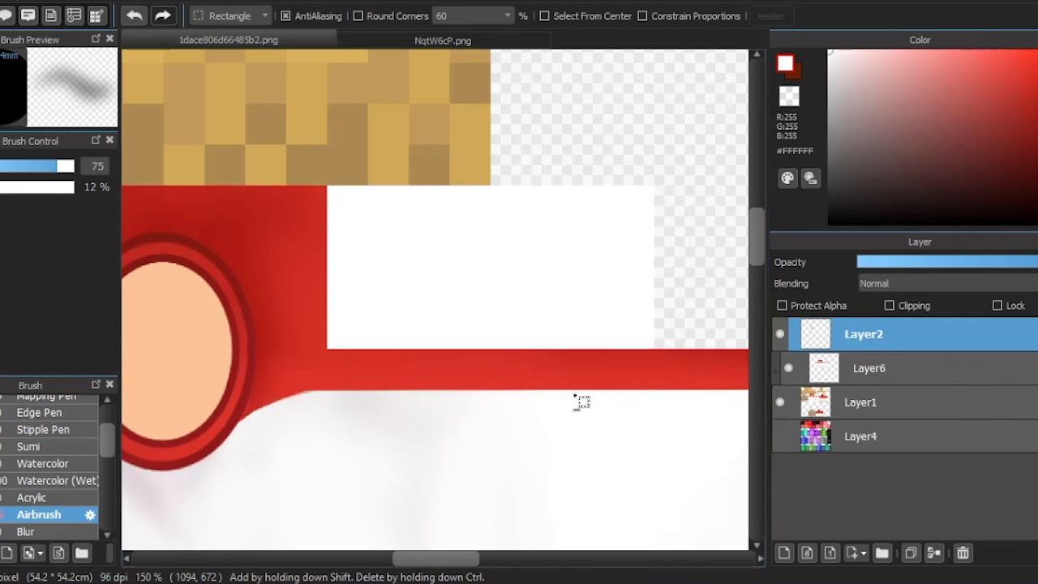
key("ctrl+v")
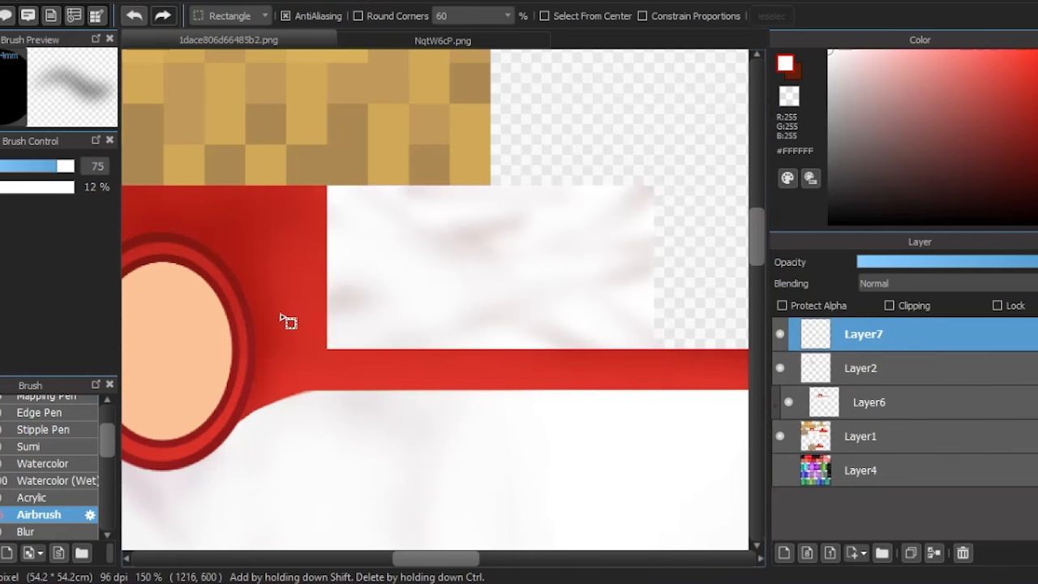
scroll(288, 321, "down", 3)
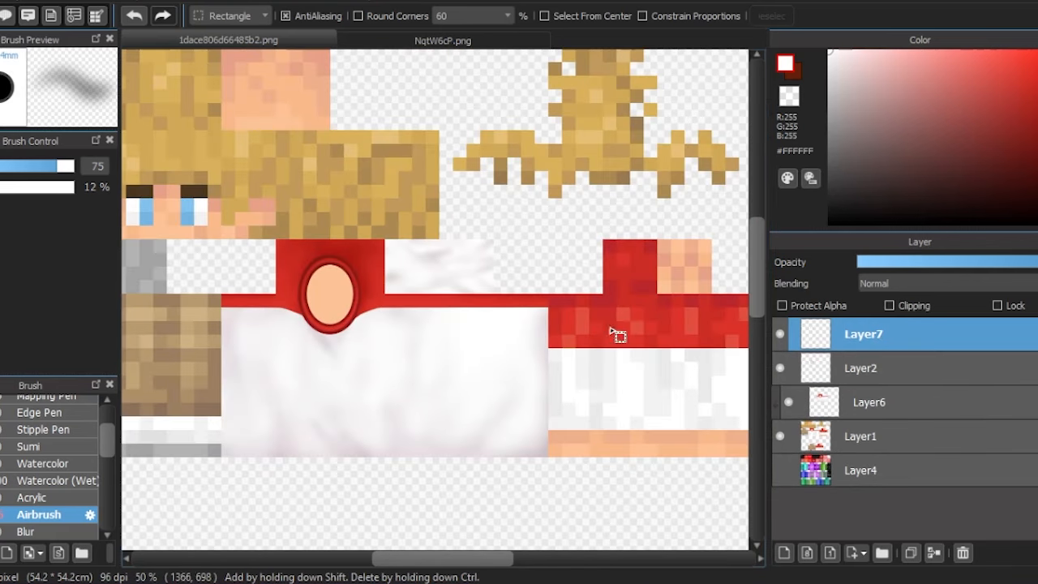
- Cover the arm's pixelated sleeve and skin sections with flat rectangles on Layer6, using #FCC397 for the skin
scroll(361, 226, "down", 1)
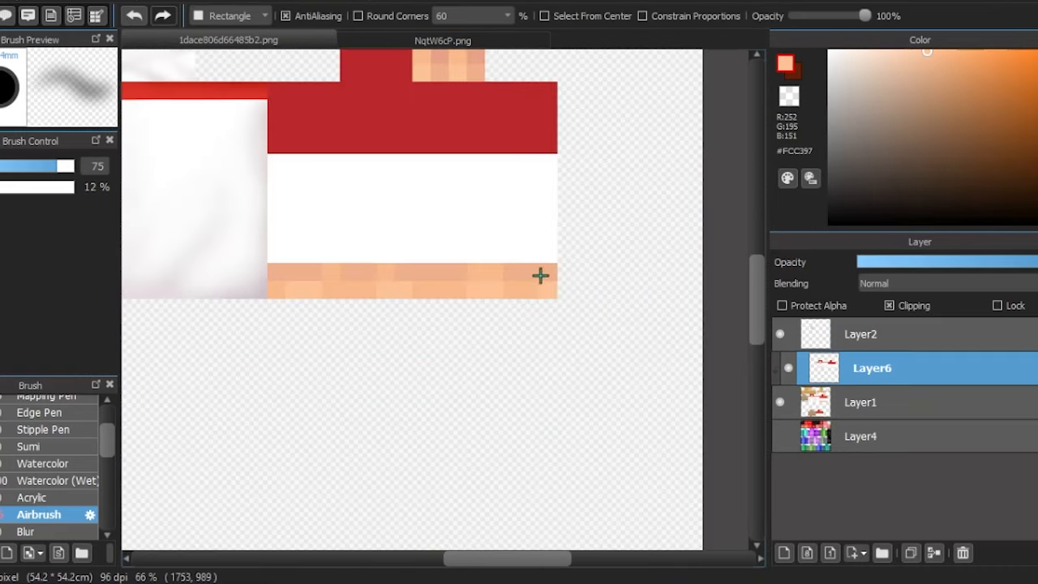
scroll(557, 297, "up", 8)
scroll(571, 347, "down", 7)
scroll(276, 292, "up", 5)
mouse_move(570, 346)
left_mouse_down()
mouse_move(262, 284)
mouse_move(355, 252)
left_mouse_up()
scroll(324, 394, "down", 6)
left_click(537, 583)
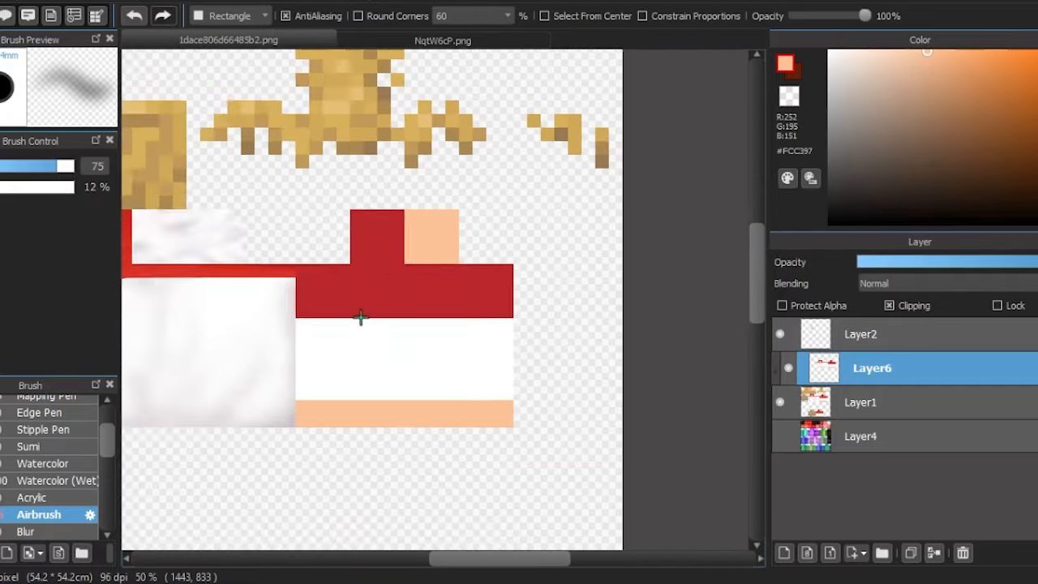
- Select the red sleeve area and airbrush a dark shadow along its lower edge in #911518 at size 98
scroll(357, 308, "up", 2)
left_click(431, 266)
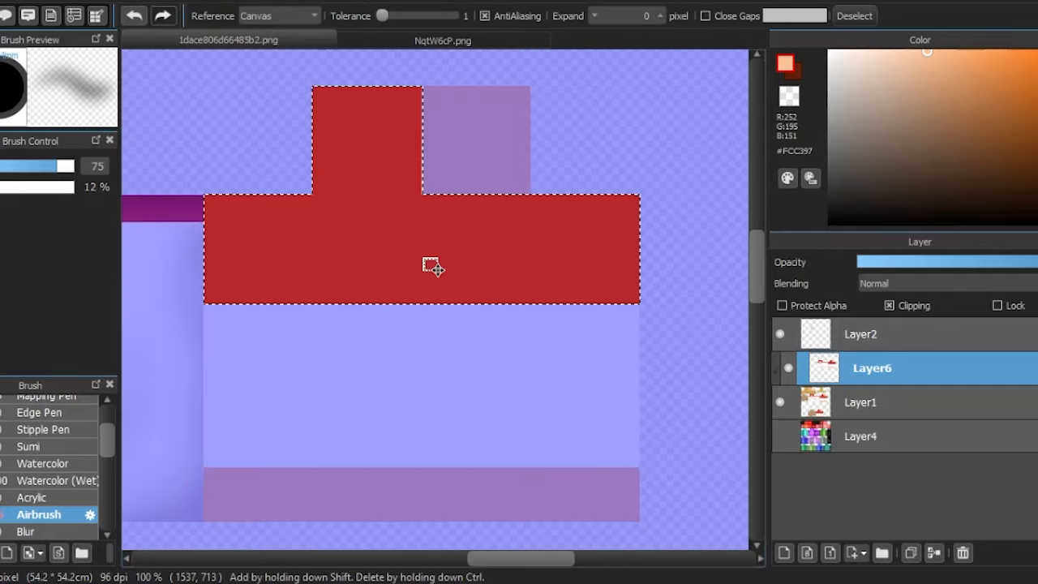
key("b")
left_click(438, 270, "alt")
left_click(1036, 124)
scroll(319, 190, "up", 1)
key("]")
key("]")
scroll(208, 350, "down", 2)
left_click_drag(602, 361, 204, 361)
scroll(130, 324, "up", 1)
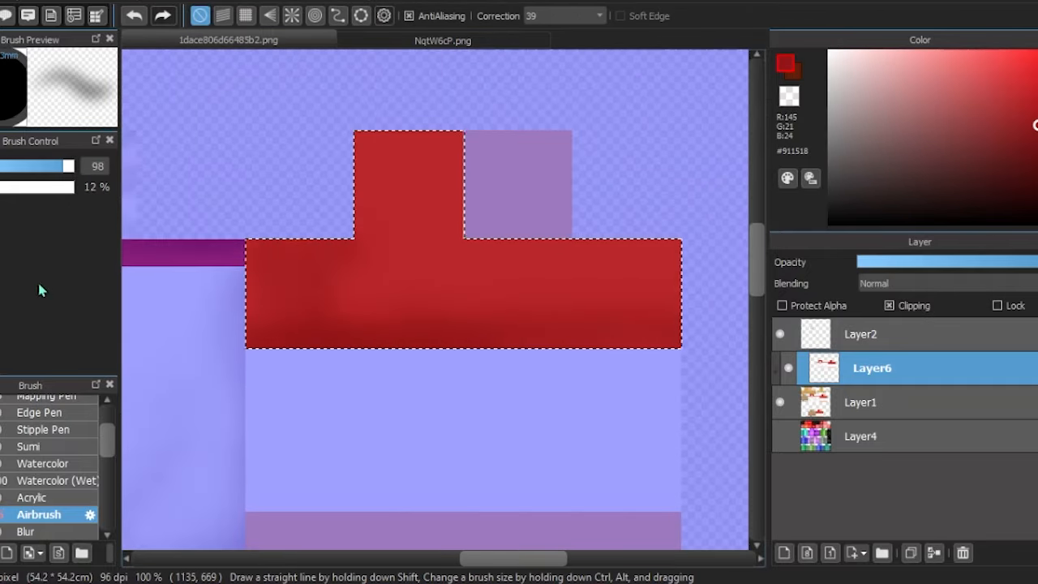
- Brighten the red sleeve with #DE3F43 at Airbrush size 108 and blend in red sampled from the collar band
left_click_drag(265, 238, 609, 263)
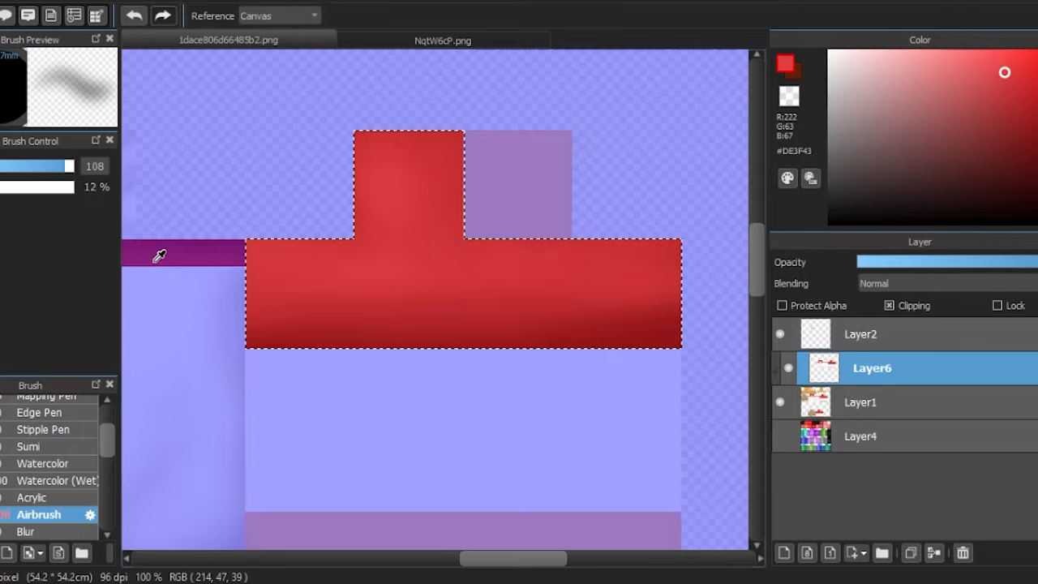
left_click(156, 255, "alt")
left_click_drag(259, 284, 425, 259)
left_click_drag(473, 301, 657, 325)
- Airbrush narrow fold shadows on the red sleeve in #B31810 at size 34
left_click(1036, 102)
mouse_move(68, 167)
left_mouse_down()
mouse_move(46, 313)
mouse_move(34, 313)
left_mouse_up()
scroll(397, 344, "up", 2)
left_click_drag(345, 195, 324, 352)
scroll(324, 352, "down", 2)
scroll(527, 343, "up", 2)
scroll(503, 345, "down", 2)
scroll(243, 84, "up", 1)
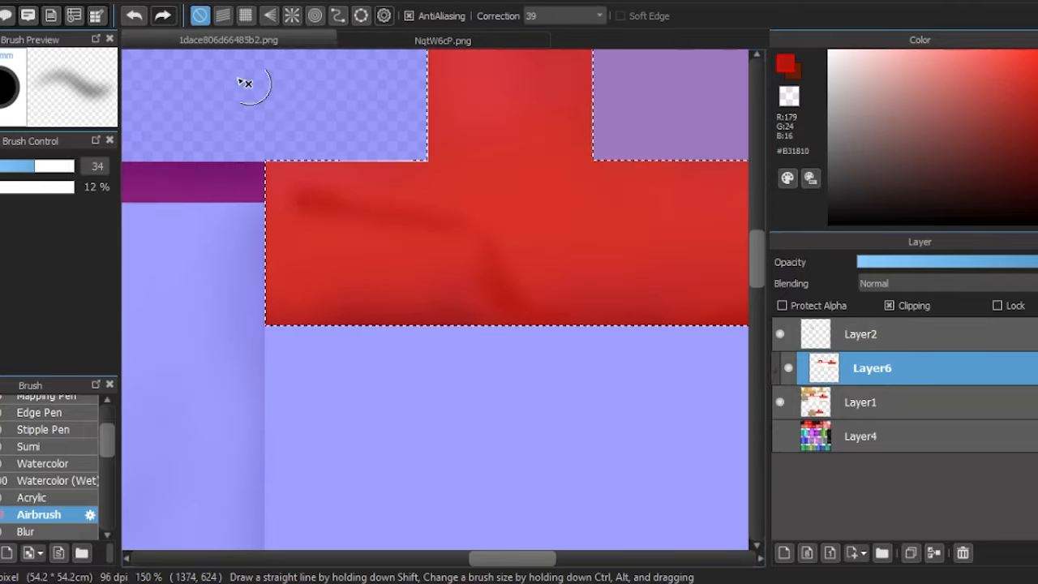
- Soften the red sleeve band's fold shadows with the Airbrush in #D93229 at sizes 38 to 43, and clear the selection
scroll(353, 255, "up", 1)
left_click(439, 259, "alt")
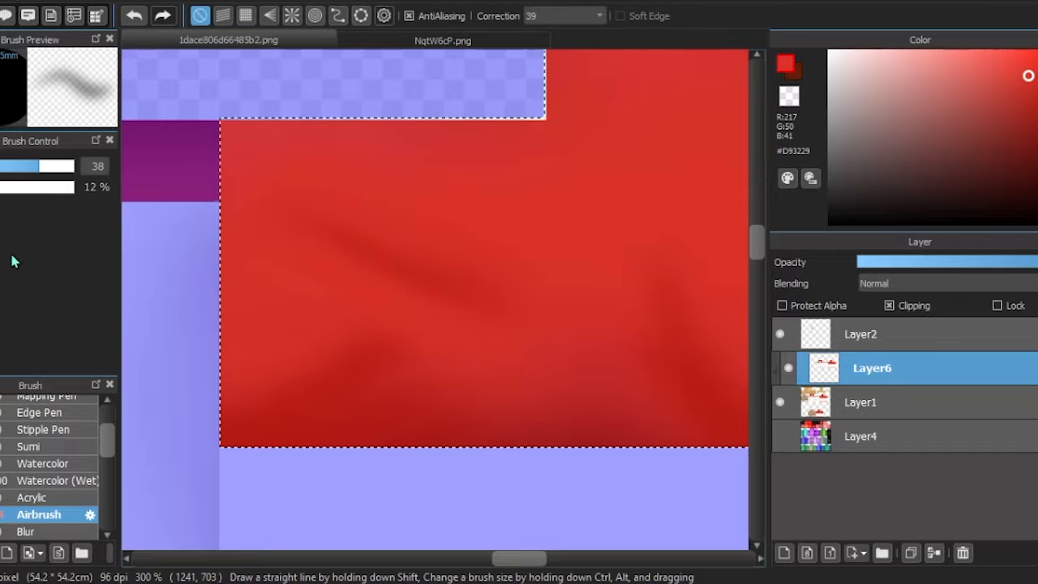
scroll(353, 268, "down", 3)
scroll(388, 270, "up", 3)
mouse_move(388, 280)
left_mouse_down()
mouse_move(431, 354)
mouse_move(563, 413)
left_mouse_up()
scroll(503, 341, "down", 4)
scroll(702, 341, "up", 4)
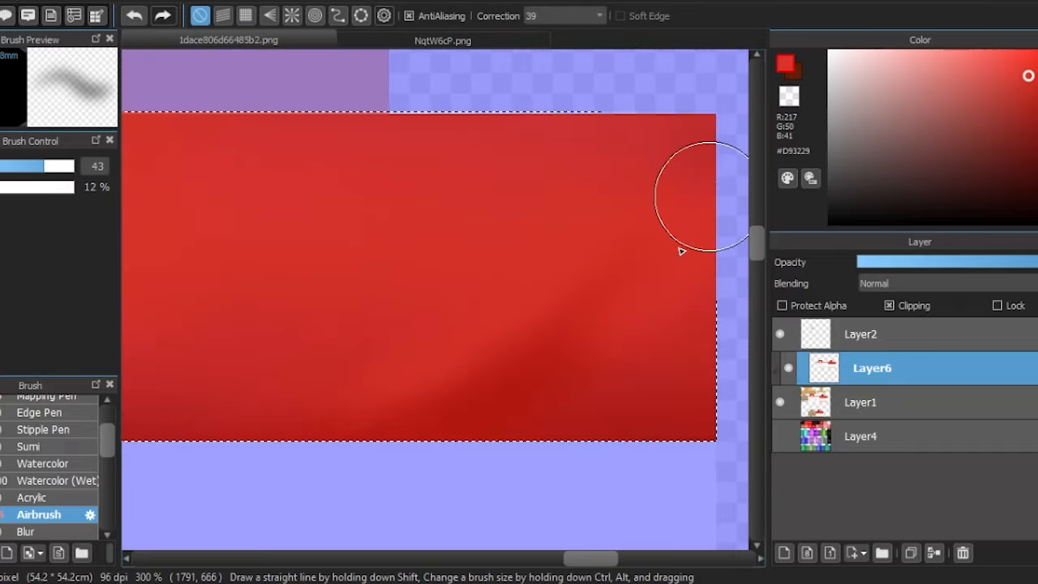
left_click_drag(682, 251, 629, 406)
scroll(619, 320, "down", 3)
scroll(451, 279, "down", 2)
left_click(0, 166)
key("ctrl+d")
- Select the white sleeve section and airbrush a shadow along its upper edge in #A18482 at size 129
scroll(477, 341, "down", 1)
scroll(457, 354, "up", 2)
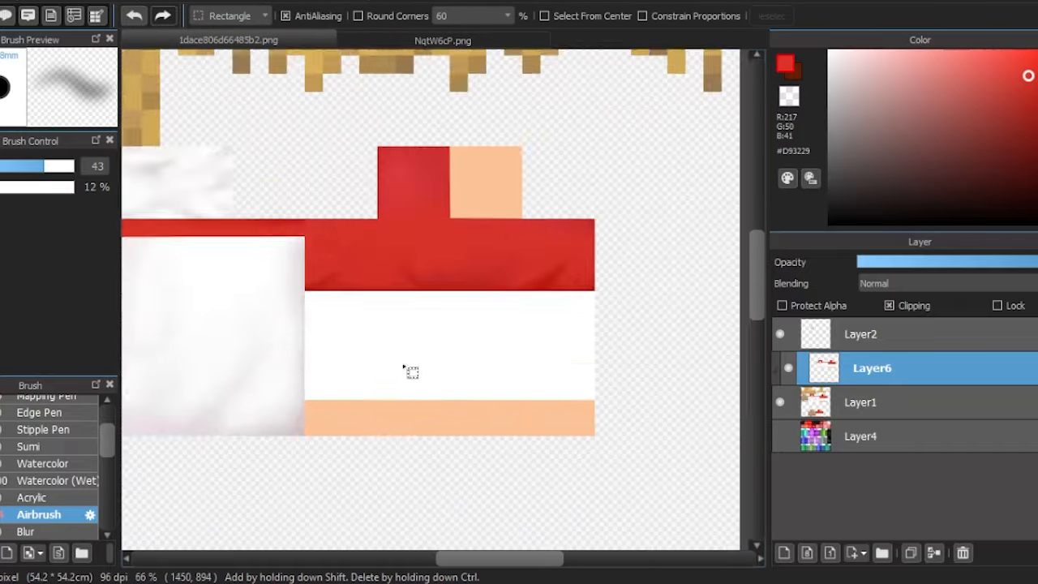
left_click_drag(304, 290, 595, 400)
key("b")
left_click_drag(682, 102, 690, 105)
left_click(869, 90)
scroll(498, 310, "down", 1)
scroll(498, 311, "up", 2)
left_click(874, 115)
left_click_drag(212, 280, 600, 278)
left_click_drag(641, 283, 652, 285)
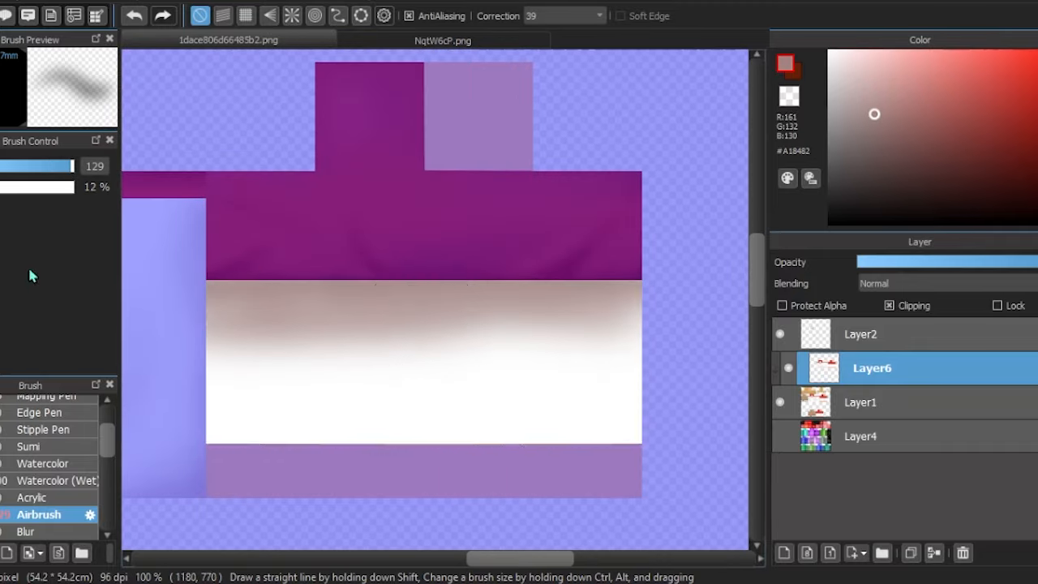
- Reselect the white sleeve section and draw thin #8B7776 strips along its lower edge with the Rectangle shape
left_click(865, 130)
scroll(195, 436, "up", 3)
key("ctrl+d")
scroll(162, 325, "down", 2)
mouse_move(187, 349)
left_mouse_down()
mouse_move(151, 366)
mouse_move(665, 280)
left_mouse_up()
scroll(698, 200, "up", 5)
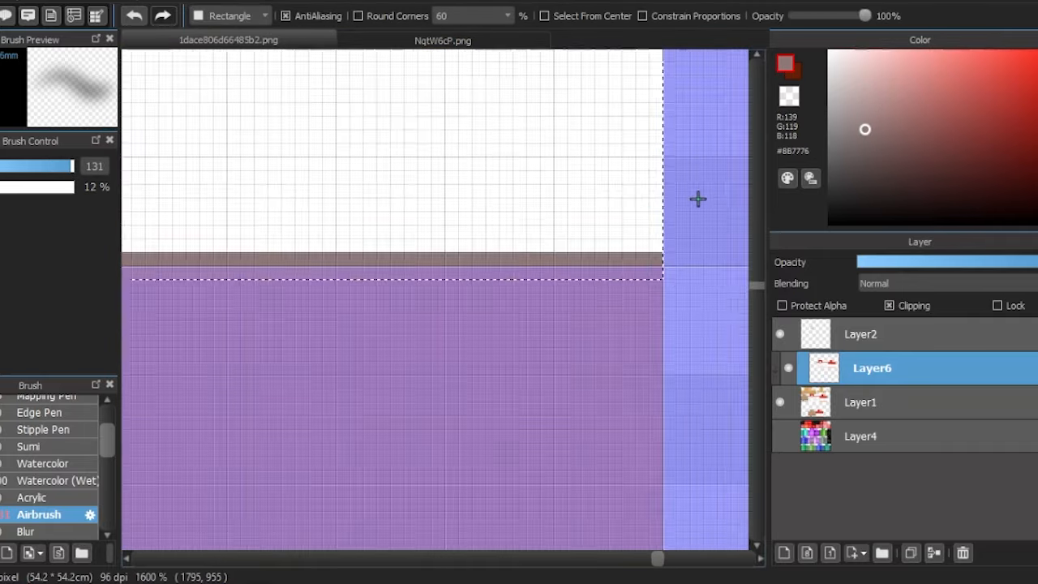
scroll(503, 276, "down", 5)
left_click_drag(399, 250, 398, 280)
scroll(398, 282, "up", 5)
scroll(165, 347, "down", 4)
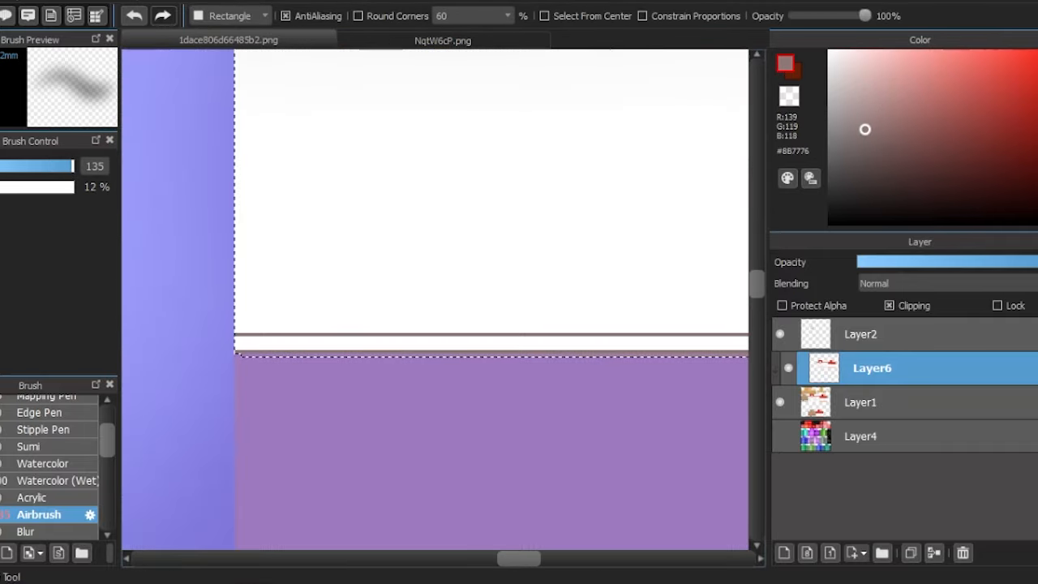
- Blur the dark strips along the white sleeve section's lower edge with the Blur brush at size 50
left_click(42, 532)
scroll(190, 359, "down", 3)
left_click_drag(210, 354, 730, 352)
scroll(519, 350, "down", 1)
scroll(512, 349, "down", 1)
scroll(324, 349, "up", 1)
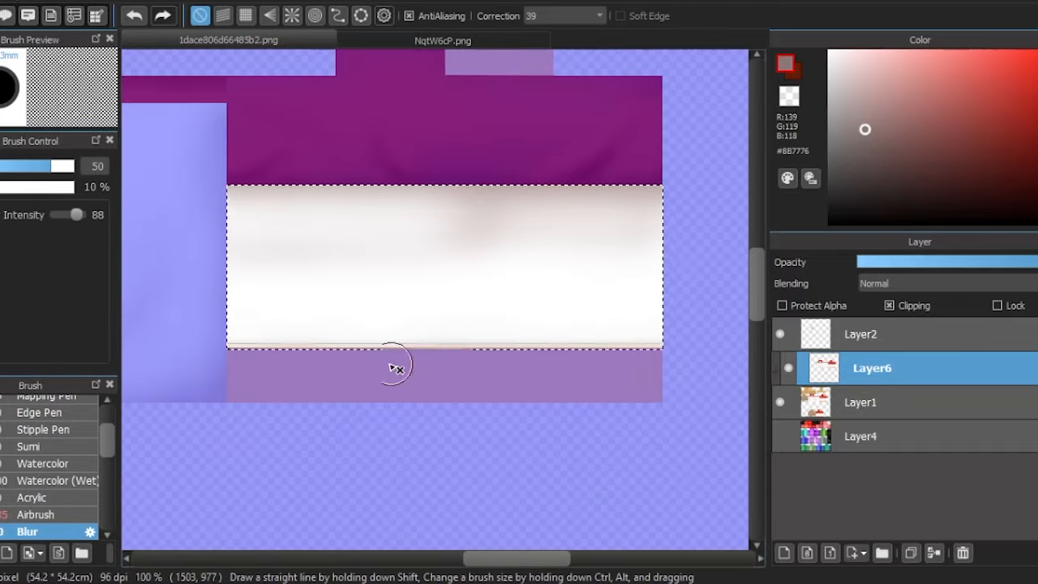
- Lighten the white sleeve section's shading with the Airbrush in #FFFFFF at size 88
left_click(39, 515)
left_click(838, 63)
scroll(519, 282, "up", 1)
scroll(568, 341, "down", 1)
left_click_drag(280, 259, 653, 263)
left_click(61, 166)
scroll(293, 283, "up", 2)
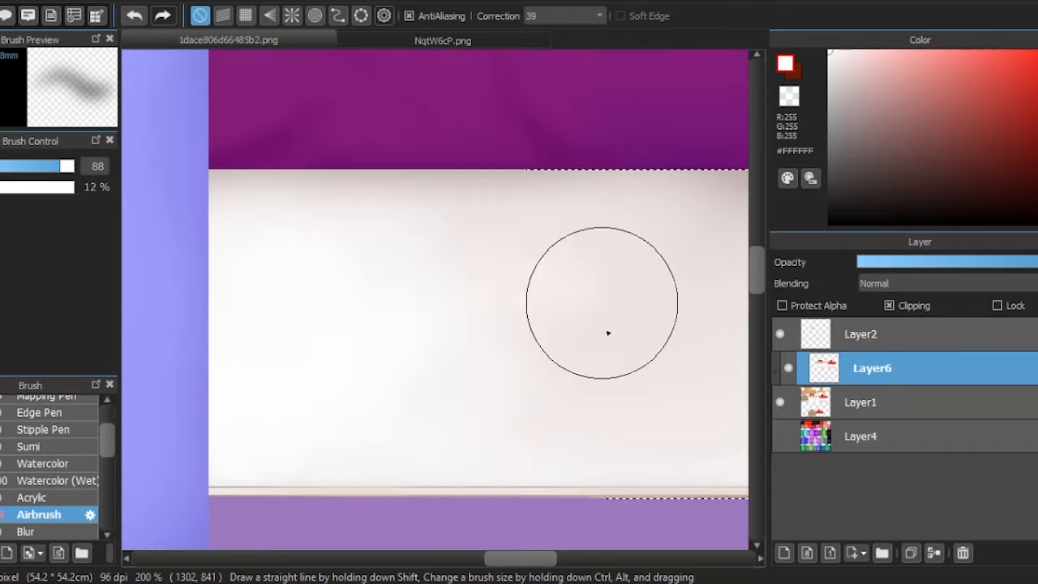
scroll(405, 292, "down", 2)
- Airbrush diagonal fold shadows on the white sleeve section in #98807E at size 64
left_click(842, 73)
scroll(417, 216, "up", 2)
left_click(868, 121)
scroll(521, 219, "down", 1)
left_click_drag(345, 249, 294, 276)
scroll(412, 274, "down", 2)
scroll(243, 255, "up", 2)
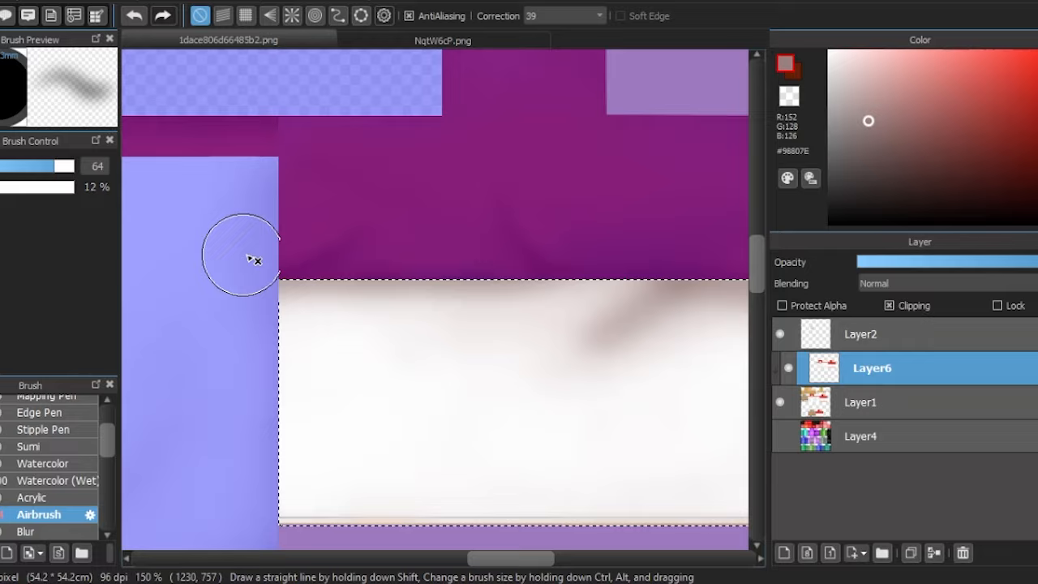
left_click_drag(730, 390, 425, 247)
scroll(466, 399, "down", 1)
left_click_drag(173, 382, 296, 348)
- Soften the white sleeve's fold shadows with the Airbrush at size 111, using #FFFFFF and #EDE2E1
left_click(829, 52)
scroll(293, 243, "up", 2)
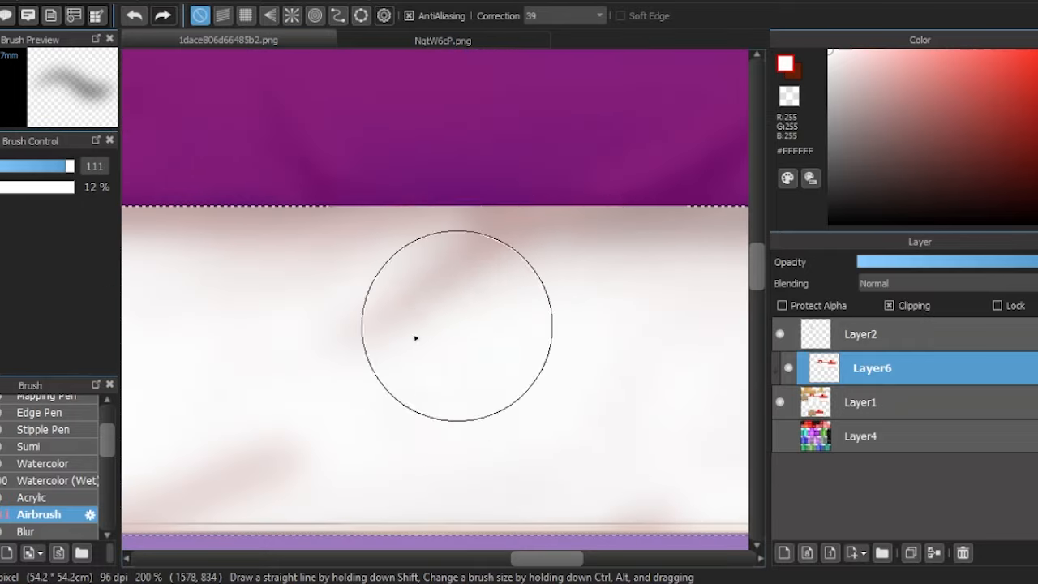
scroll(359, 347, "down", 3)
left_click(410, 283, "alt")
scroll(409, 284, "up", 1)
scroll(353, 259, "down", 1)
scroll(262, 366, "up", 1)
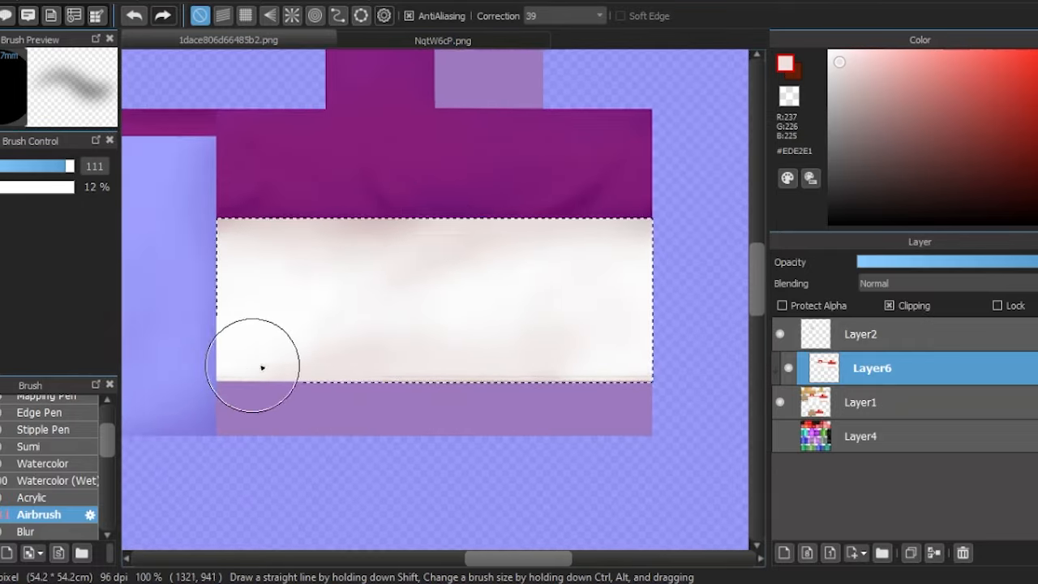
- Airbrush a #B69493 shadow along the white sleeve section's lower edge, blur it at size 58, and clear the selection
left_click(876, 99)
scroll(655, 377, "up", 9)
left_click_drag(130, 506, 466, 507)
scroll(596, 388, "down", 9)
left_click(28, 532)
left_click_drag(175, 313, 436, 322)
key("ctrl+d")
key("m")
scroll(345, 331, "up", 2)
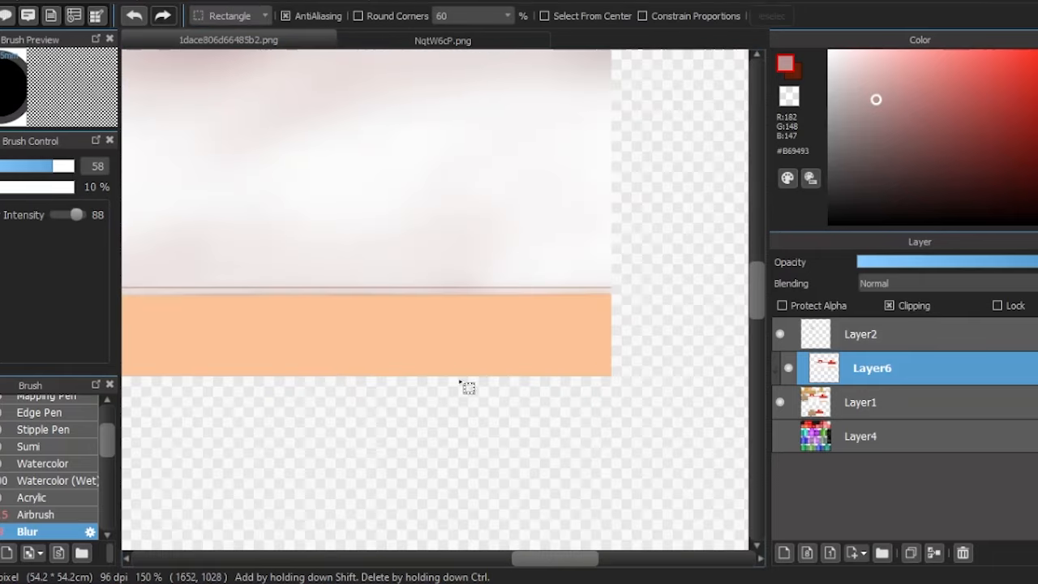
scroll(464, 383, "down", 2)
scroll(514, 243, "down", 2)
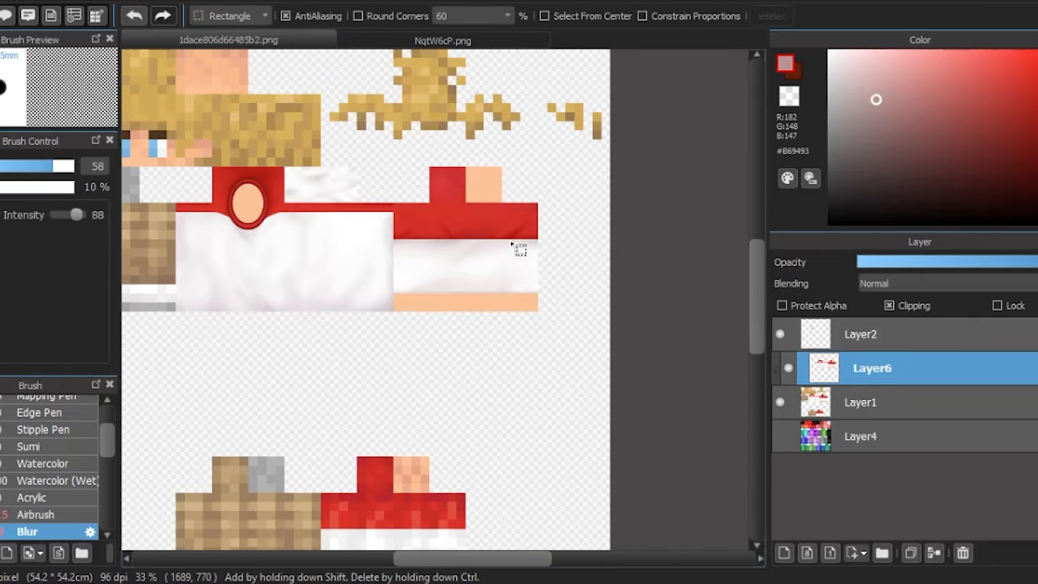
- Step back through the white sleeve section's shading edits and restore them all
scroll(457, 239, "up", 4)
left_click(130, 16)
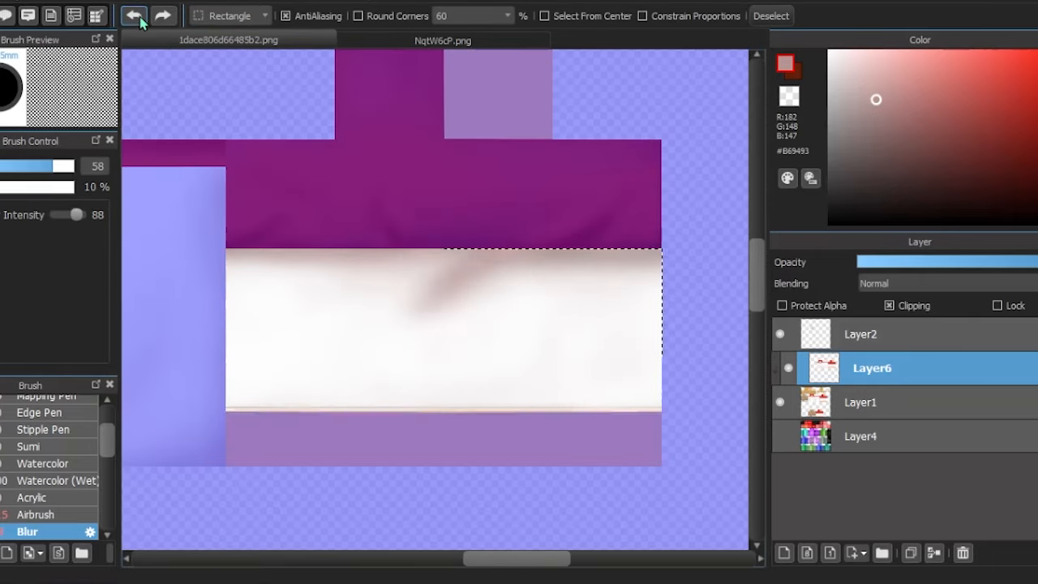
left_click(132, 17)
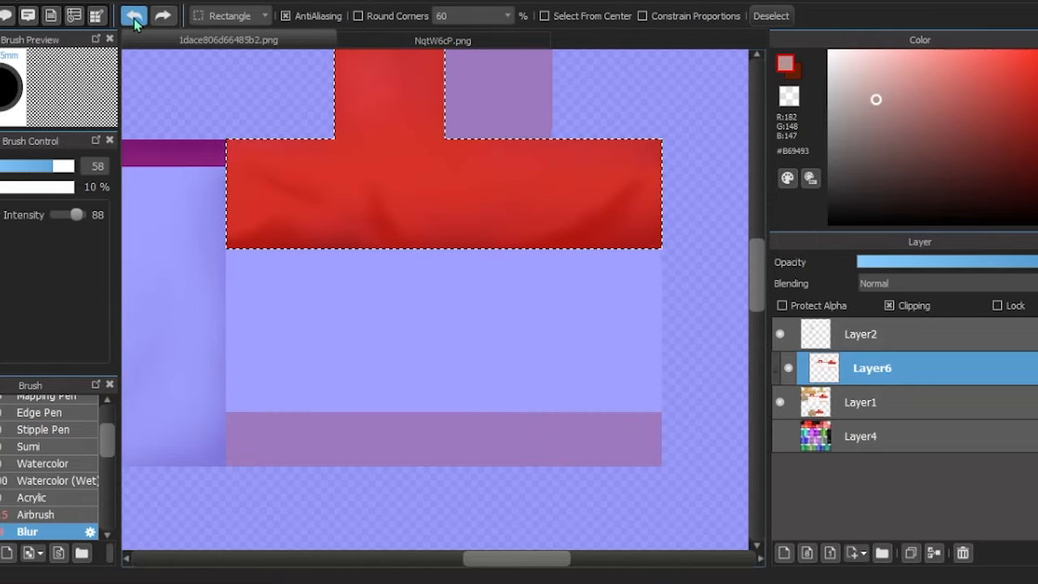
key("ctrl+y")
key("ctrl+y")
key("ctrl+y")
- Return to Layer6, sample the dark red #91191A, and set up the Pencil brush at size 7.1
left_click(829, 404)
key("i")
left_click(281, 241)
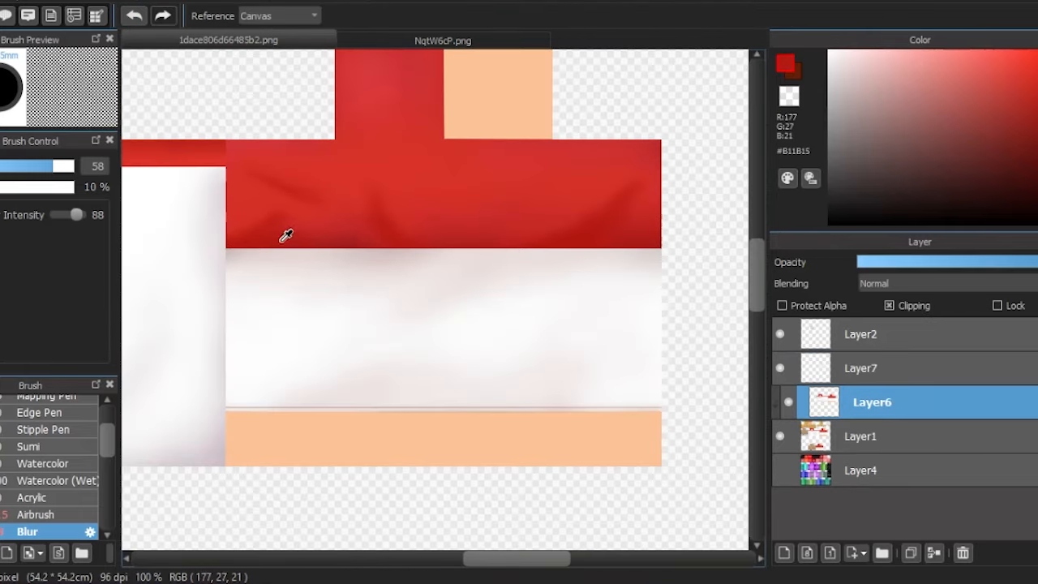
scroll(324, 242, "down", 3)
scroll(146, 206, "up", 2)
left_click(145, 205)
key("b")
scroll(48, 463, "up", 5)
left_click(34, 404)
key("[")
- Try to draw a curved hem line along the red sleeve's lower edge at Pencil size 7.1, first on Layer6 and then Layer2
scroll(531, 283, "up", 4)
left_click(171, 275, "shift")
scroll(349, 299, "down", 4)
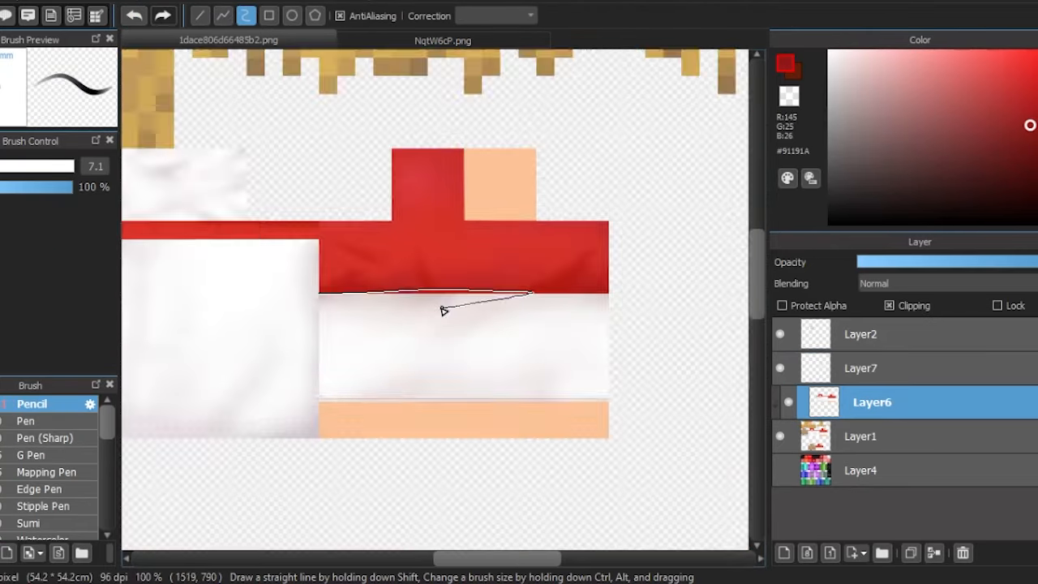
scroll(259, 250, "up", 2)
left_click(852, 334)
scroll(254, 278, "up", 4)
scroll(186, 302, "down", 3)
left_click_drag(204, 299, 625, 309)
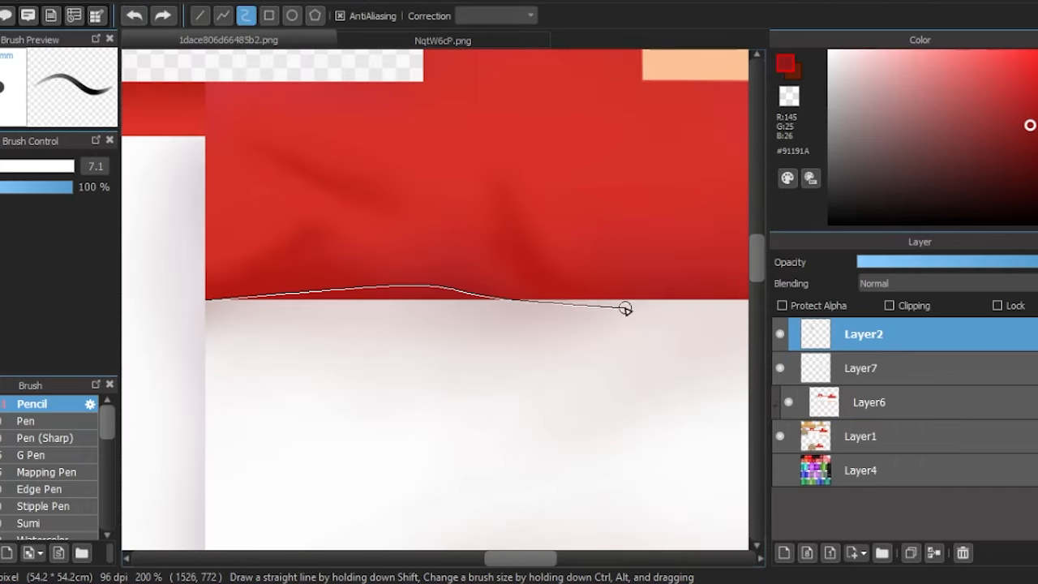
key("ctrl+z")
- Try a wavy hem curve along the red sleeve's lower edge on Layer2 with the Pencil at size 3.6
key("[")
key("[")
key("[")
key("[")
key("[")
scroll(188, 291, "up", 5)
key("]")
key("]")
key("]")
left_click(287, 343)
scroll(198, 344, "down", 5)
scroll(205, 344, "up", 3)
left_click(267, 365)
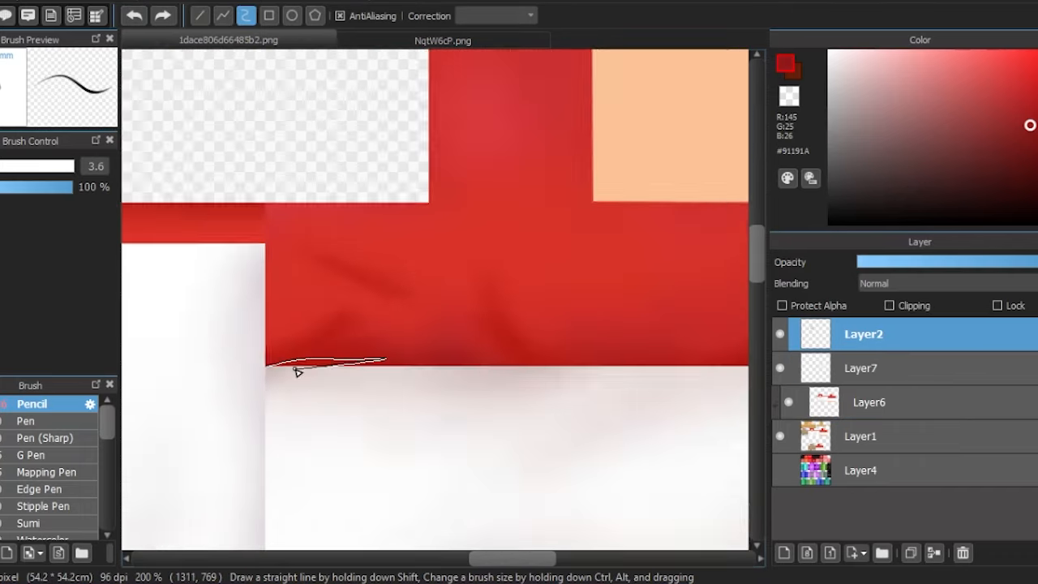
left_click(403, 371)
scroll(478, 373, "up", 3)
left_click(454, 362)
scroll(560, 341, "up", 2)
double_click(582, 336)
scroll(605, 334, "down", 4)
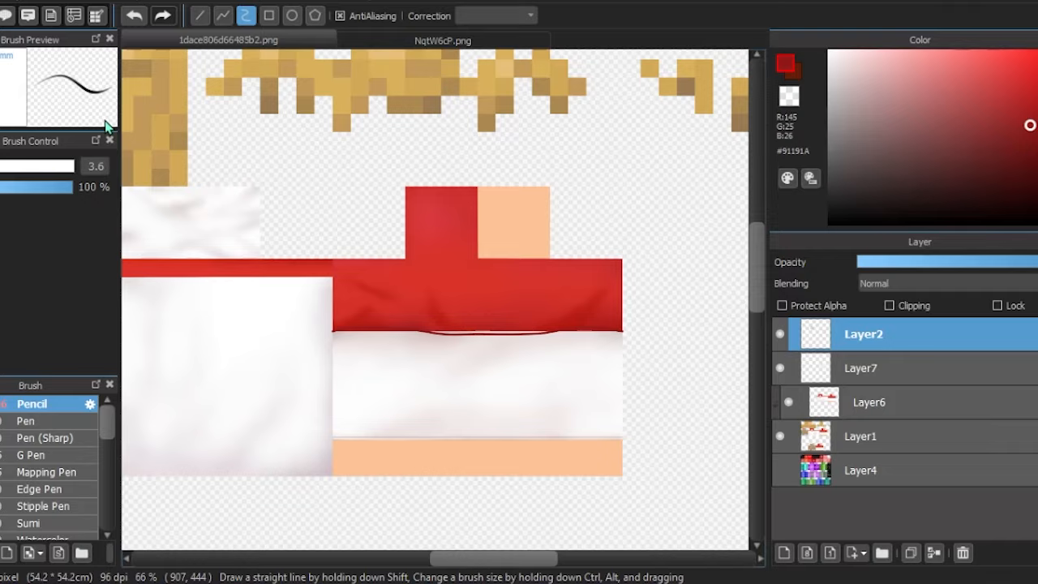
- Draw one gentle #91191A hem curve across the full width of the red sleeve's lower edge on Layer2 at Pencil size 3.6
scroll(657, 283, "up", 2)
scroll(187, 286, "up", 2)
double_click(212, 284)
scroll(234, 315, "down", 2)
key("e")
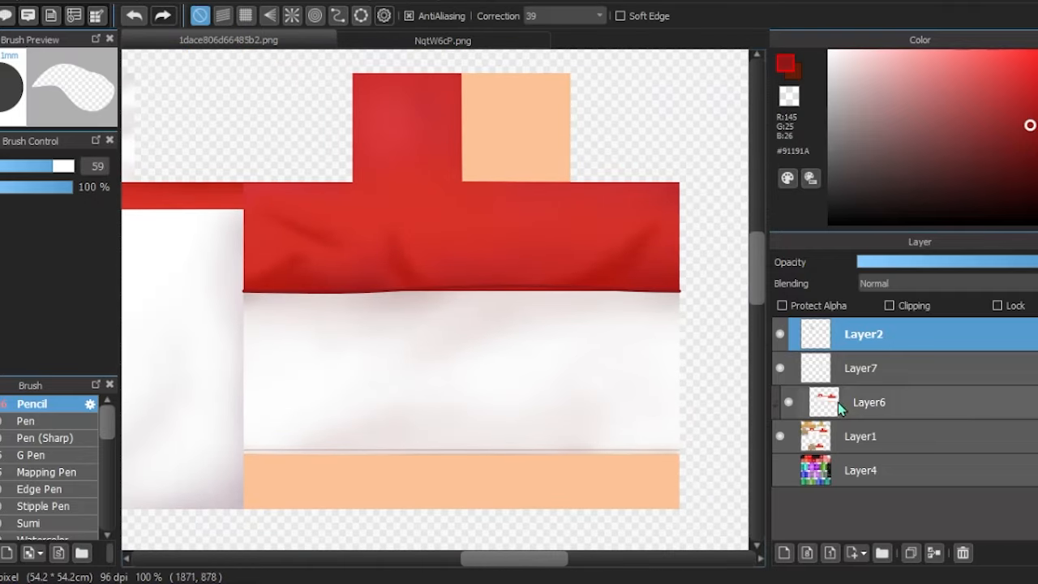
- Cover the red sleeve band above the hem line with a flat #DD332A rectangle on Layer6
left_click(840, 406)
scroll(547, 308, "up", 2)
scroll(489, 335, "down", 2)
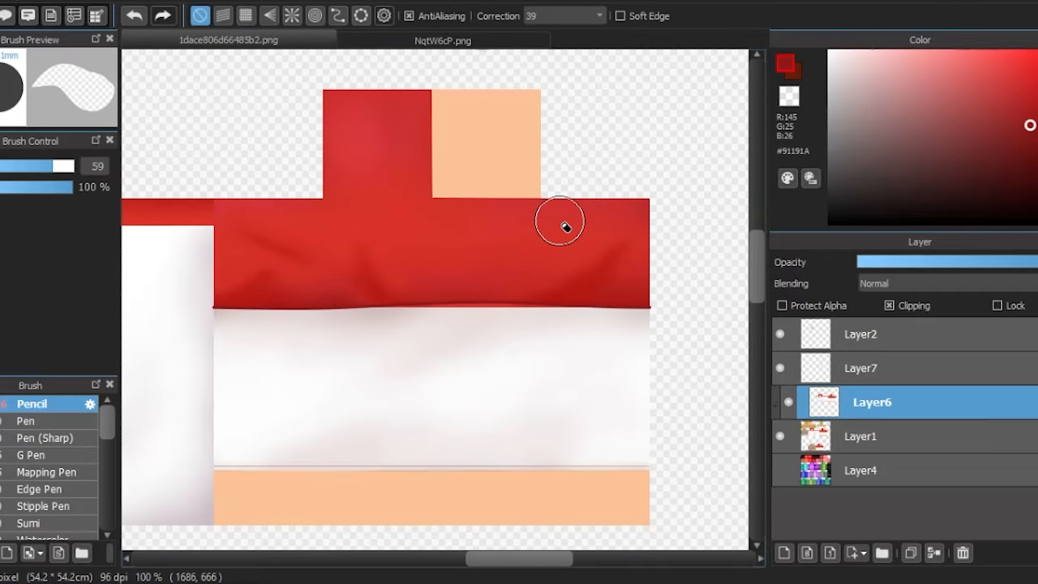
scroll(519, 268, "down", 3)
left_click(298, 180, "alt")
left_click(406, 211, "alt")
scroll(533, 218, "up", 9)
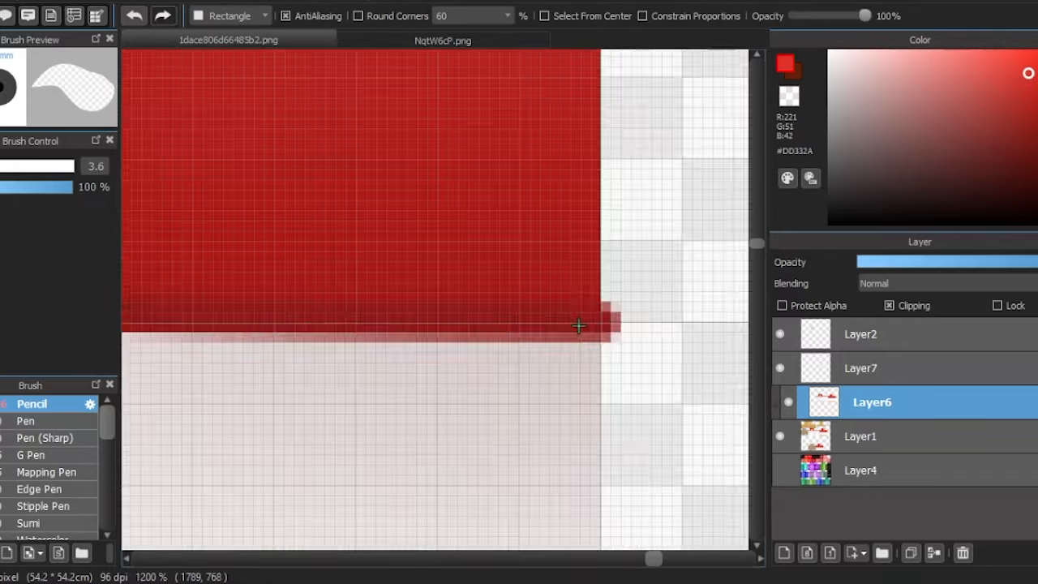
mouse_move(466, 224)
left_mouse_down()
mouse_move(397, 192)
mouse_move(253, 207)
left_mouse_up()
scroll(397, 193, "down", 9)
scroll(253, 162, "up", 5)
scroll(591, 341, "down", 3)
scroll(697, 373, "up", 3)
- Select the flat red band above the hem line and trim the selection where it meets the collar band
key("e")
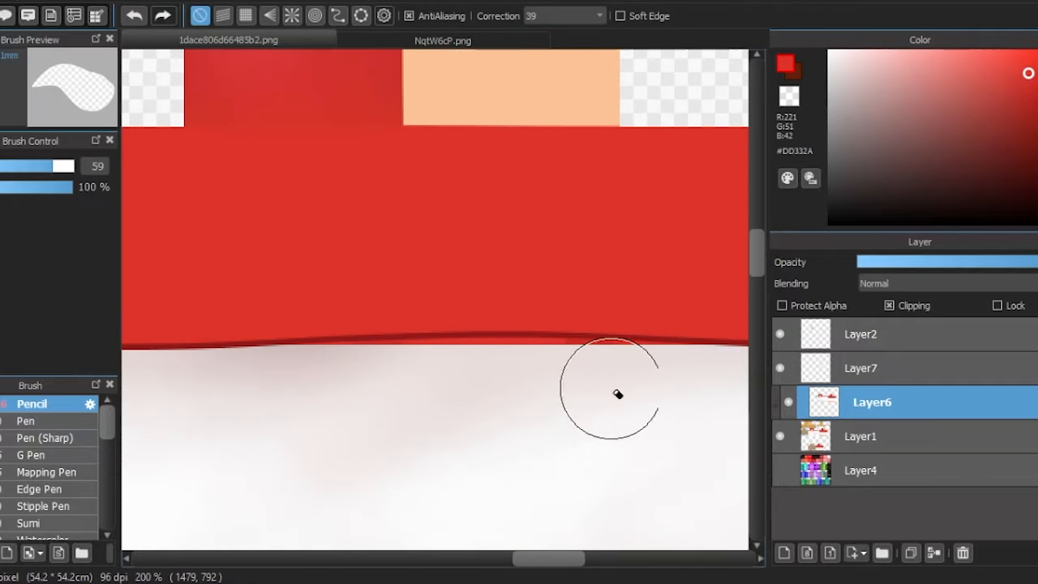
scroll(465, 347, "down", 2)
key("w")
left_click(357, 301)
key("b")
scroll(266, 275, "up", 2)
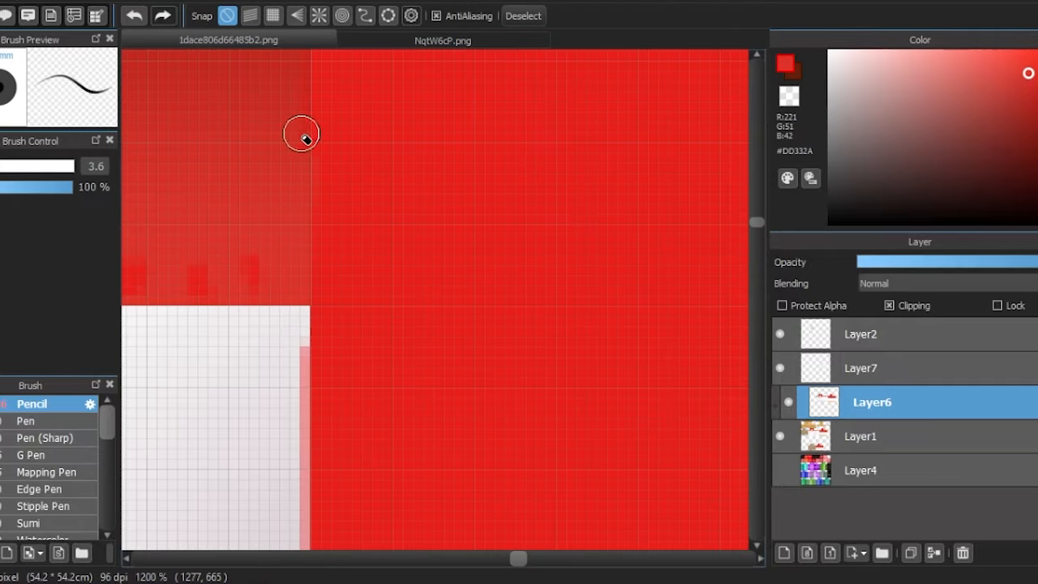
scroll(359, 269, "down", 2)
- Airbrush fold shadows on the red band in #C2231B at size 48 and soften them with #DC3229 at size 56
key("b")
scroll(257, 273, "down", 5)
left_click(254, 253, "alt")
scroll(247, 250, "up", 5)
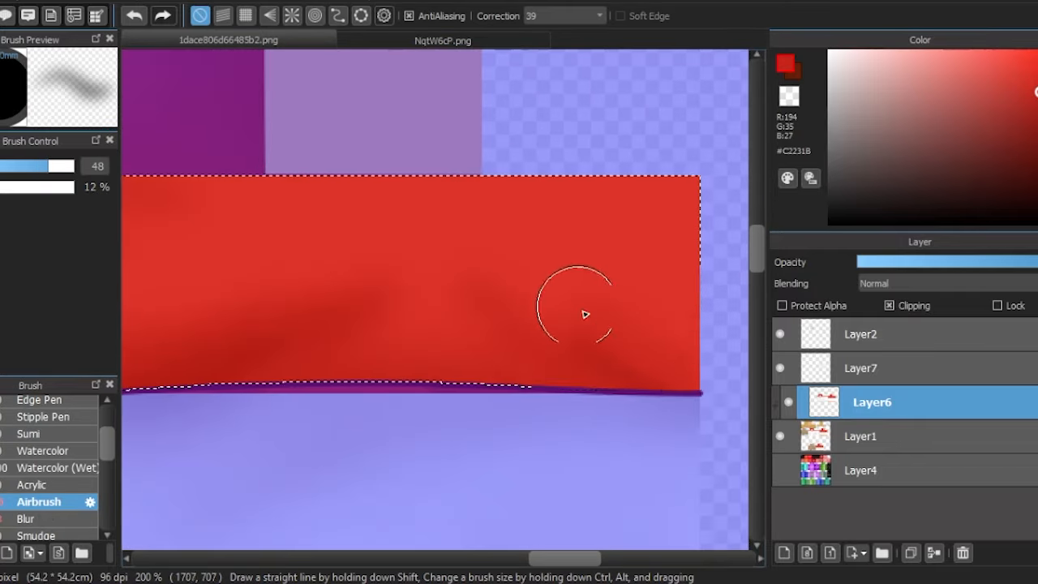
left_click_drag(243, 284, 414, 314)
left_click_drag(166, 274, 369, 271)
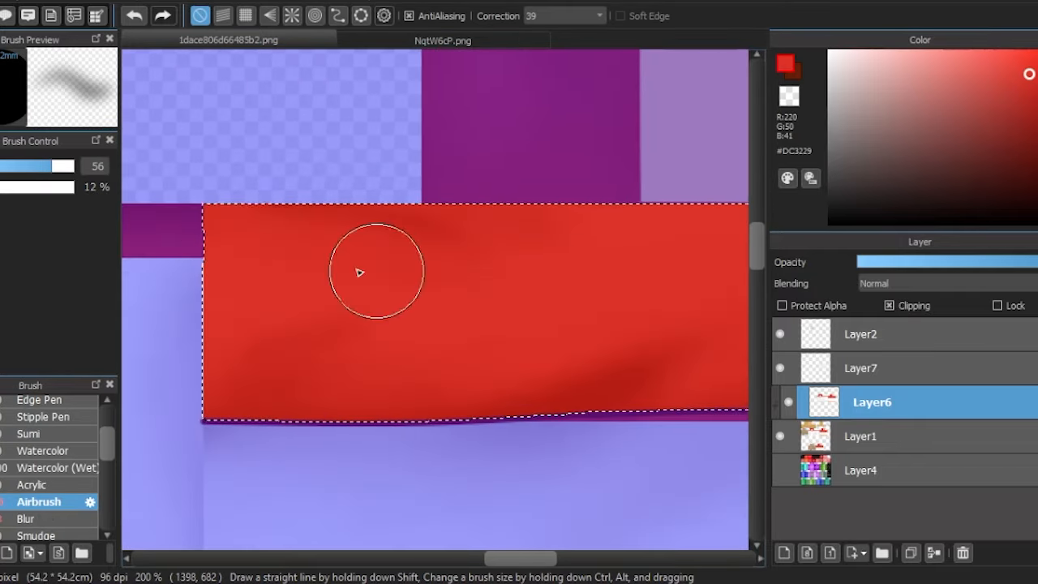
left_click_drag(730, 286, 519, 260)
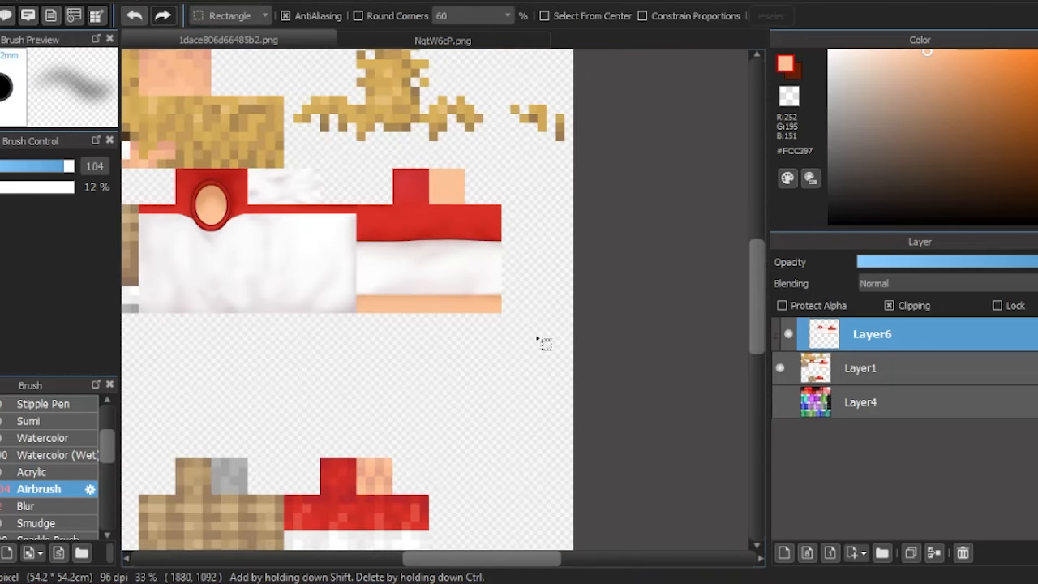
- Copy the finished arm texture with its red and skin end squares onto the new Layer7, ready to transform
scroll(450, 217, "up", 2)
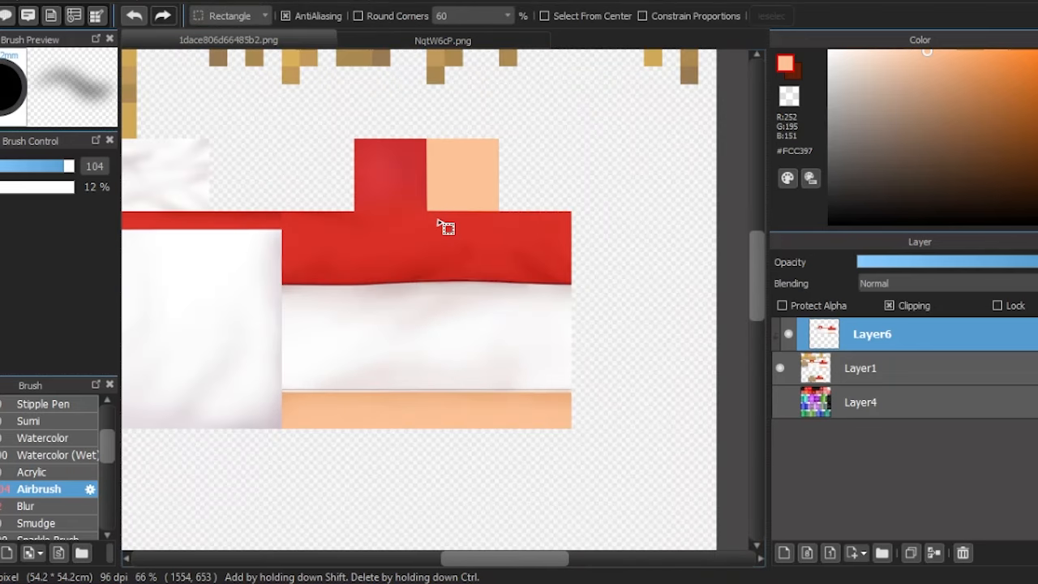
left_click_drag(605, 120, 285, 374)
scroll(284, 379, "up", 4)
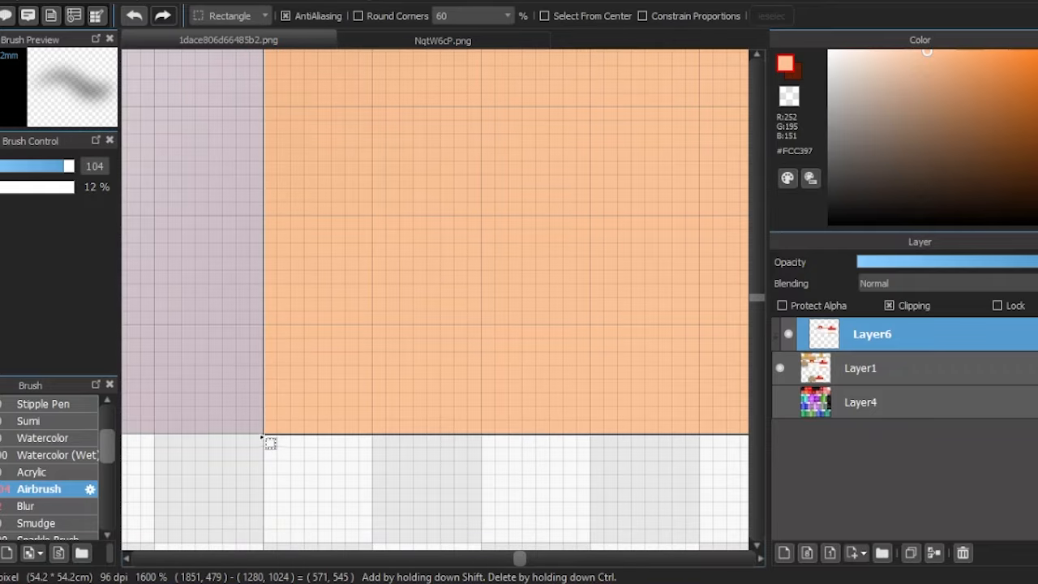
scroll(243, 449, "down", 2)
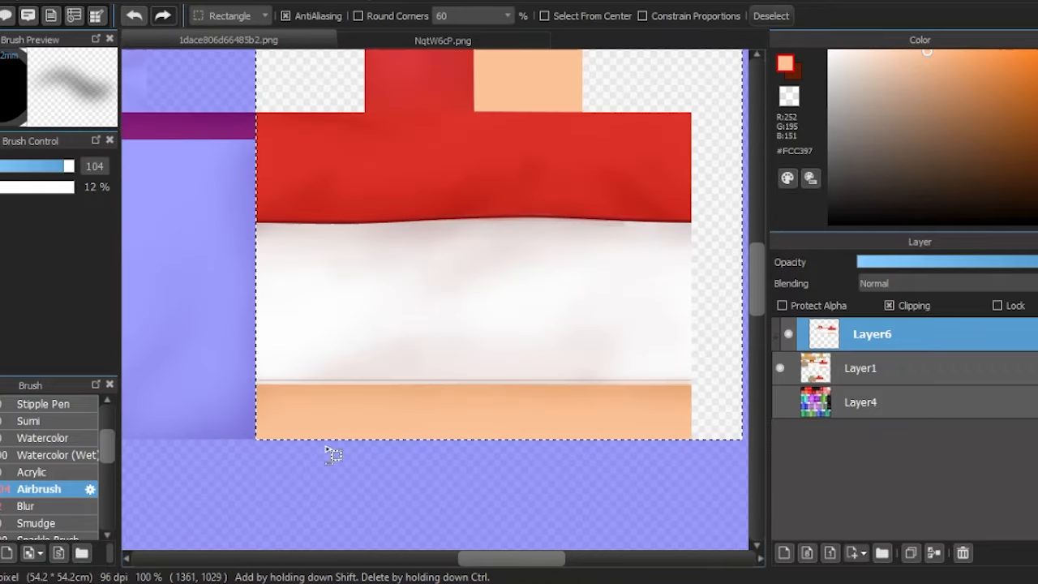
key("ctrl+d")
scroll(397, 340, "down", 3)
scroll(486, 316, "up", 2)
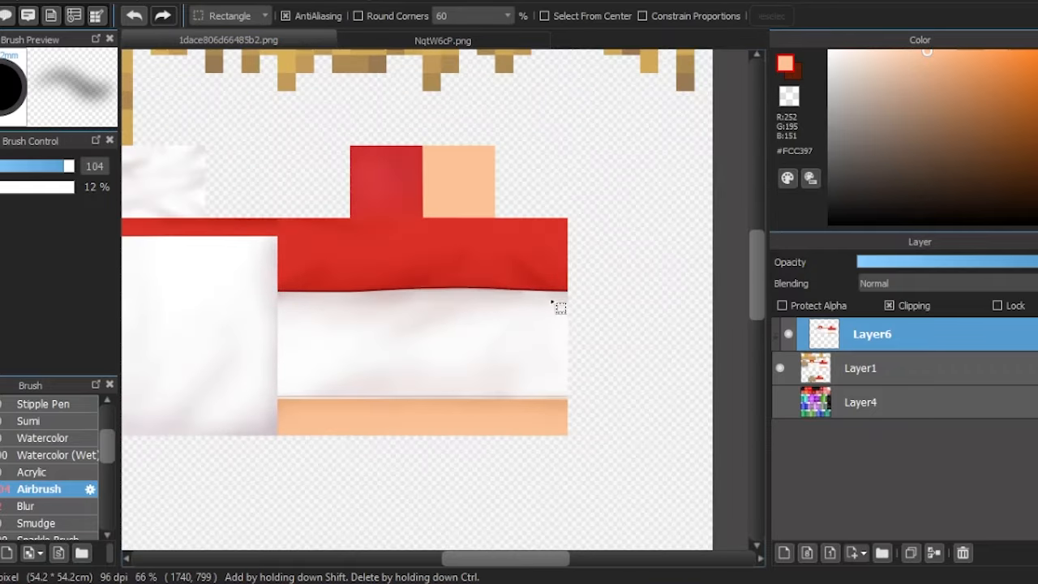
key("ctrl+shift+n")
key("ctrl+t")
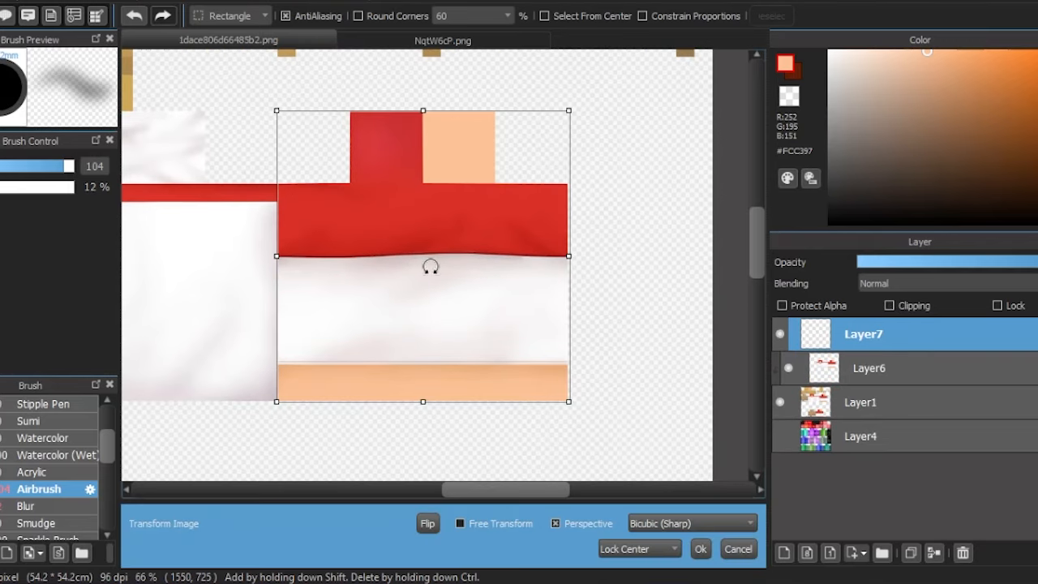
- Move the copied arm texture over the old pixelated arm at the canvas's lower edge, aligned exactly with its grid
left_click_drag(429, 269, 452, 287)
scroll(455, 267, "down", 3)
left_click_drag(456, 246, 425, 442)
scroll(425, 441, "down", 2)
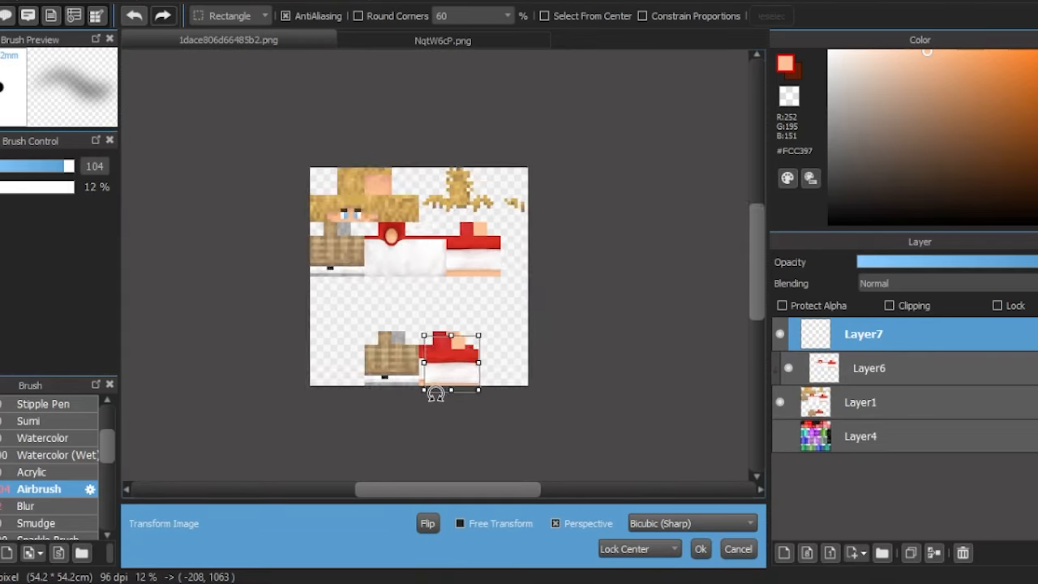
scroll(344, 270, "up", 15)
left_click_drag(431, 277, 429, 203)
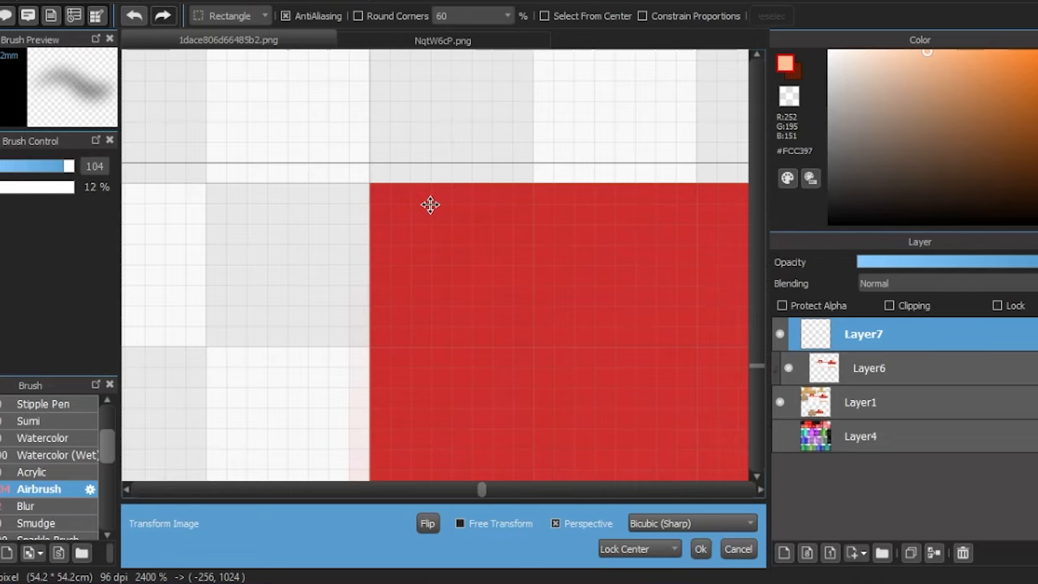
scroll(378, 230, "down", 7)
scroll(442, 319, "down", 1)
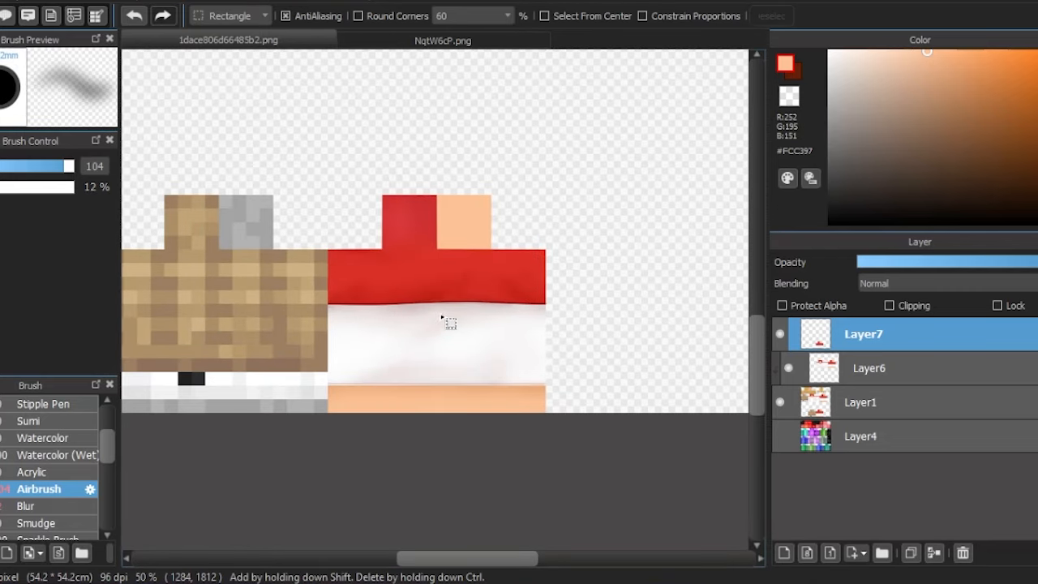
- Put the lower arm's side faces, without the end squares, on the new Layer8 and flip them horizontally in place
scroll(410, 407, "down", 2)
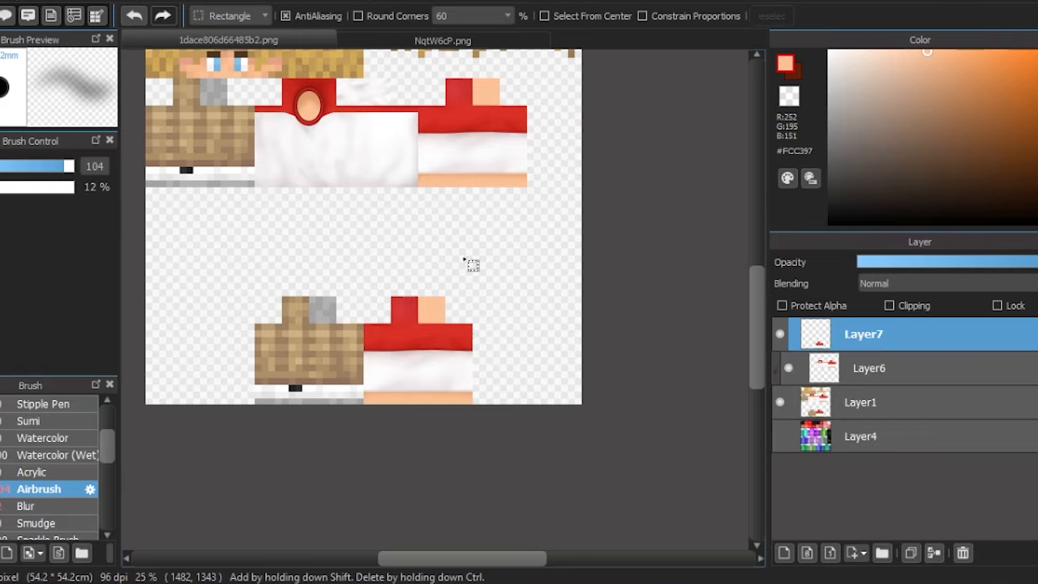
scroll(393, 376, "up", 2)
left_click_drag(603, 461, 397, 293)
scroll(314, 274, "up", 11)
scroll(361, 297, "down", 7)
scroll(362, 324, "down", 5)
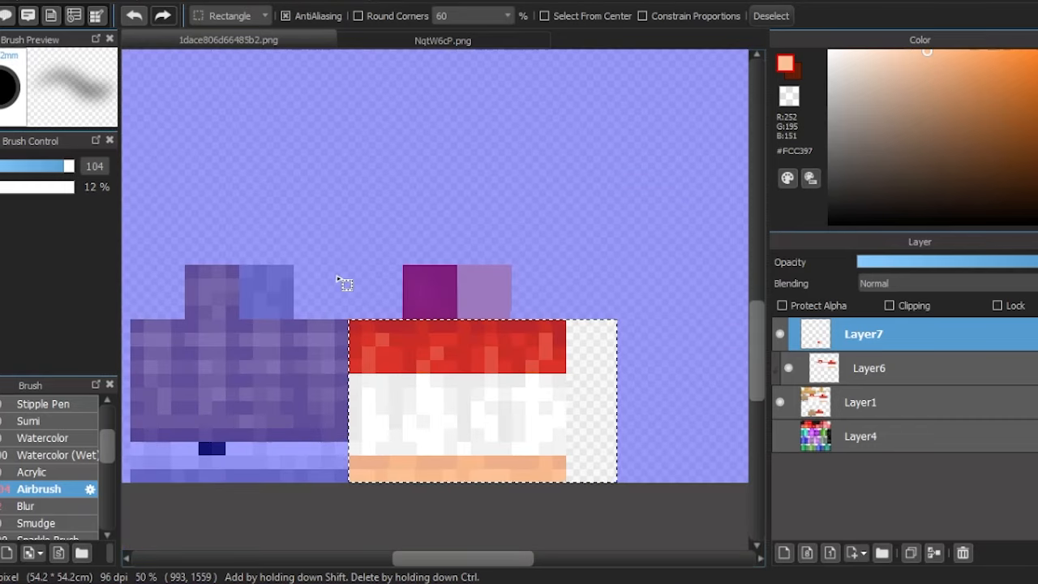
key("ctrl+c")
key("ctrl+v")
key("ctrl+t")
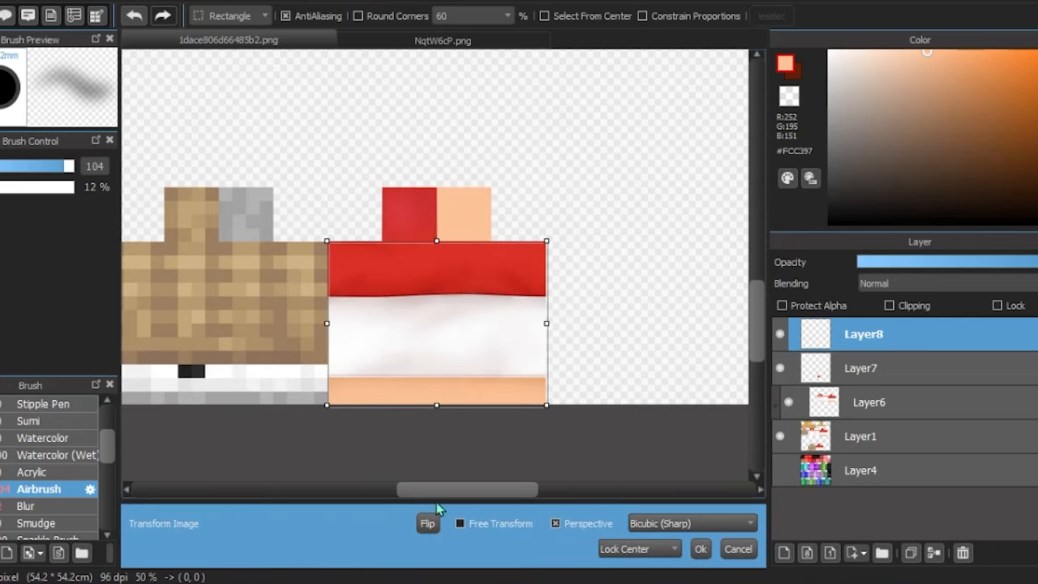
left_click(700, 549)
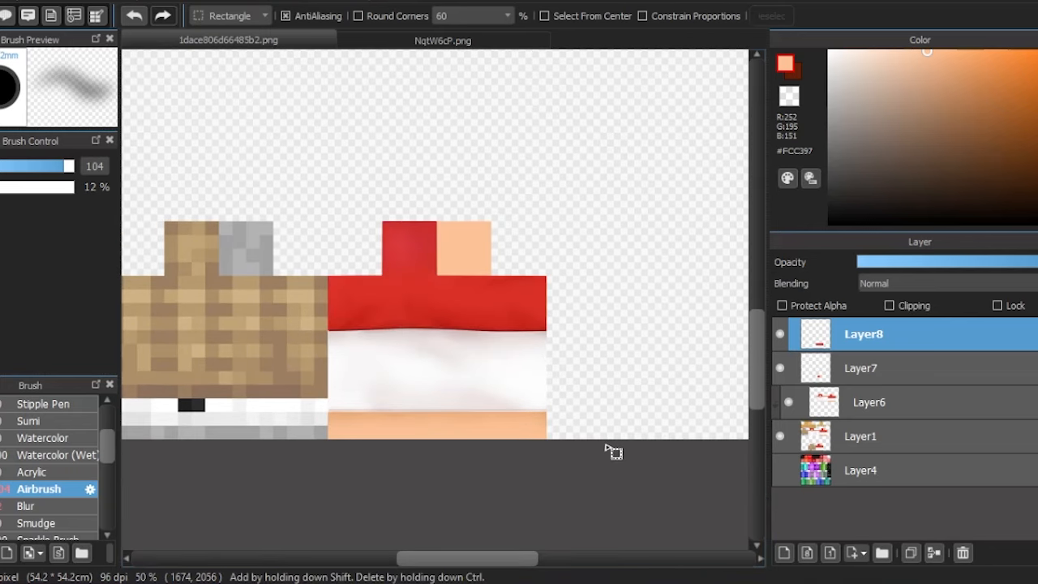
scroll(371, 322, "up", 8)
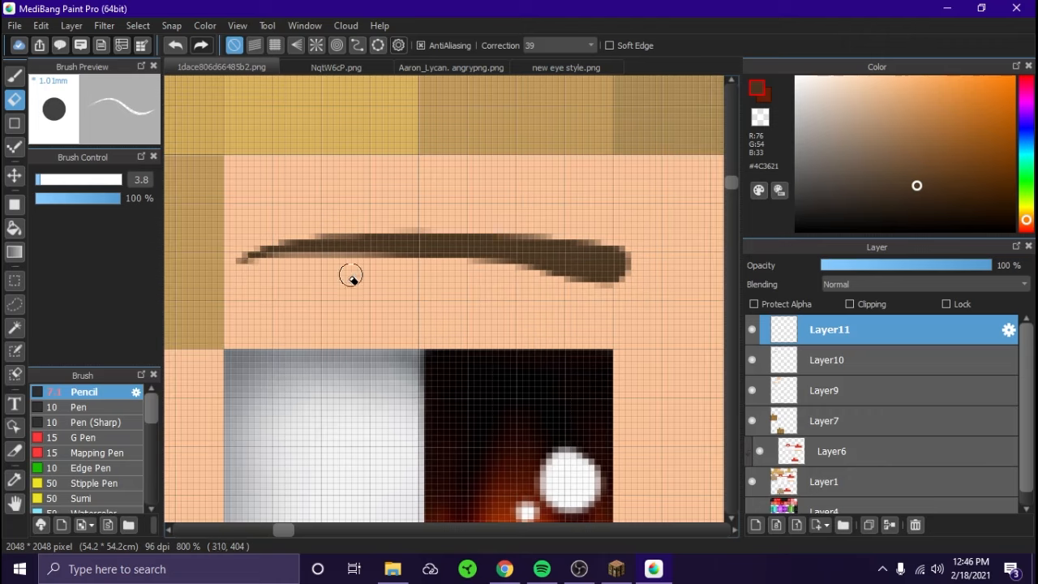
- Select the dark brown eyebrow on Layer11 and repaint it in blonde tones such as #F7DE88 and #B48A53, blending them softly
key("b")
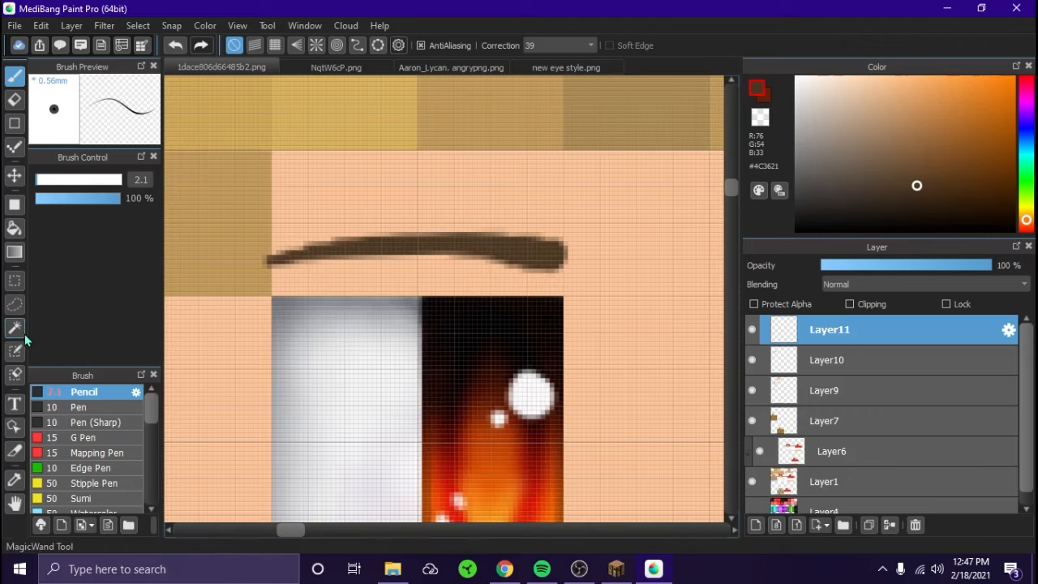
left_click(14, 328)
left_click(791, 337, "ctrl")
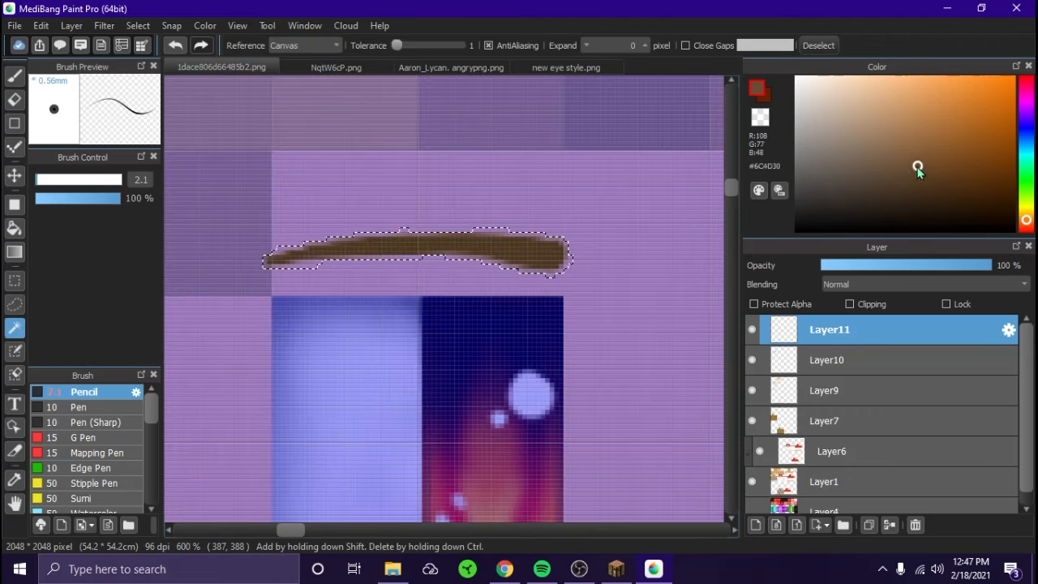
key("b")
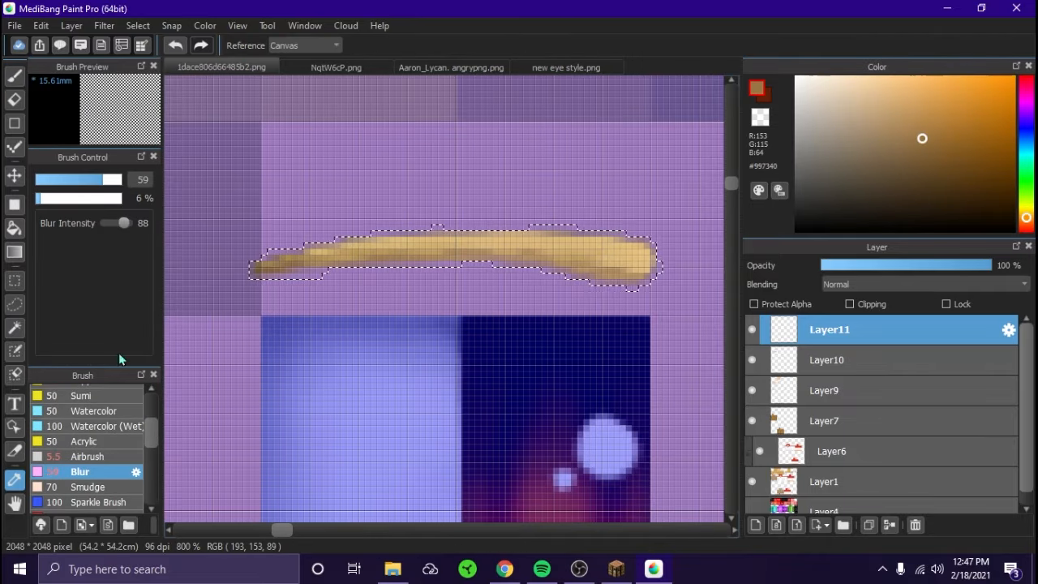
key("b")
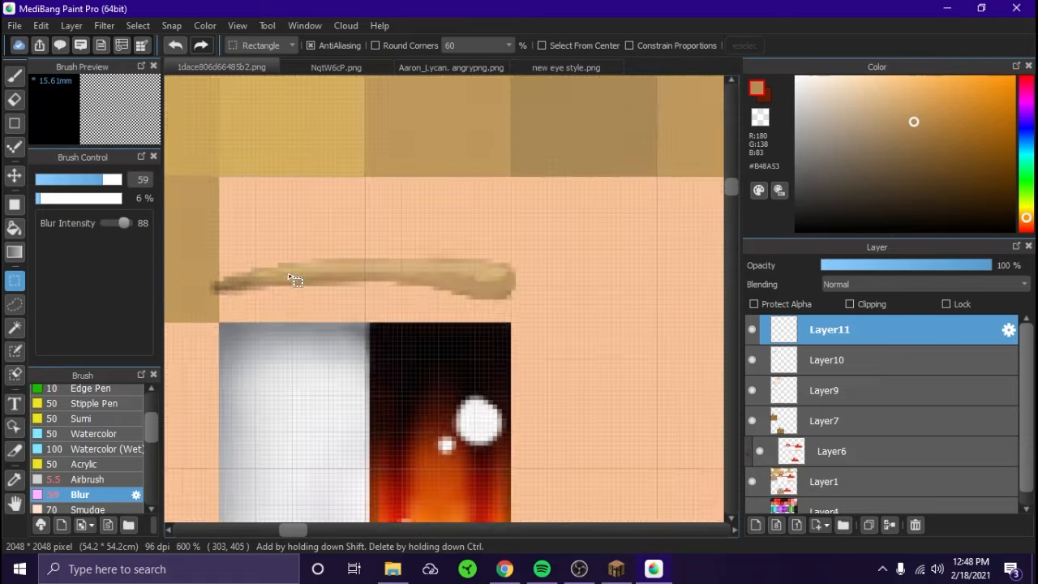
- Clean up the eyebrow's edges with the Eraser at size 3.8 and adjust its saturation to 160% and brightness to 85%
scroll(246, 260, "up", 1)
left_click(17, 102)
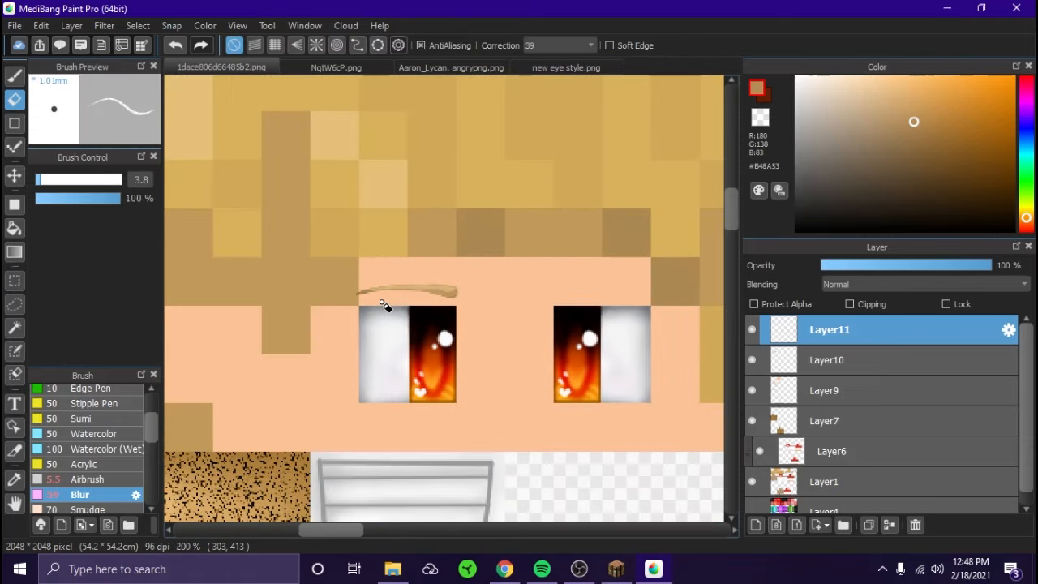
left_click_drag(665, 163, 682, 164)
left_click_drag(614, 184, 608, 185)
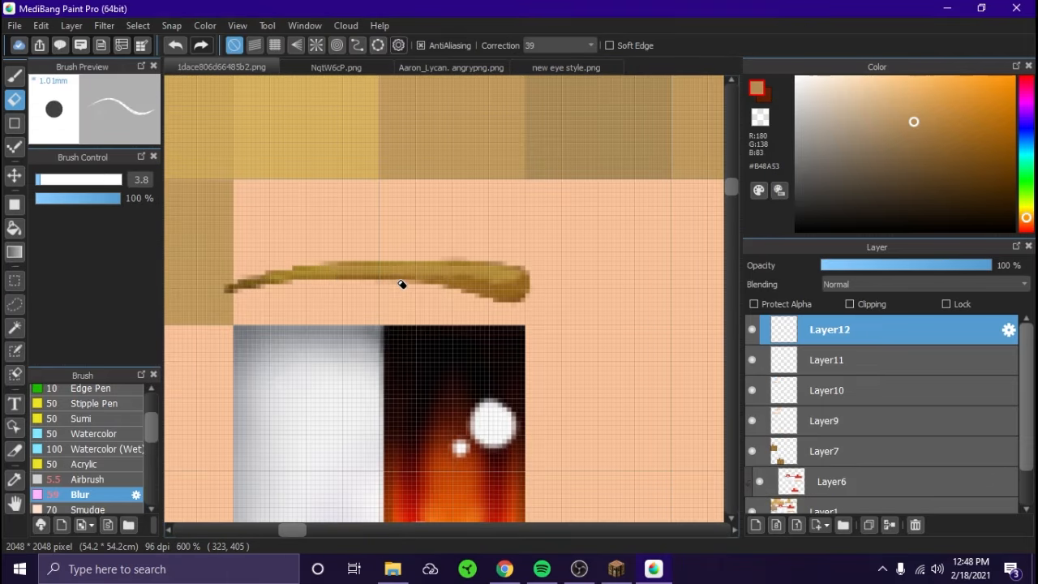
- Place a mirrored copy of the eyebrow on Layer12 above the other eye, lined up with its iris
key("ctrl+t")
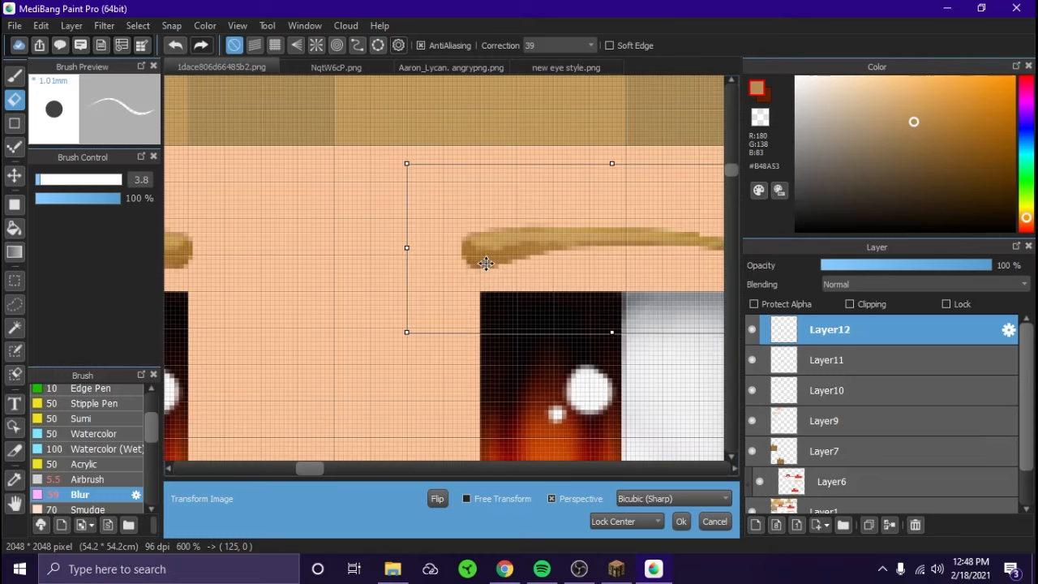
scroll(486, 264, "down", 2)
left_click_drag(486, 264, 496, 266)
key("Return")
scroll(375, 294, "down", 4)
scroll(399, 316, "up", 3)
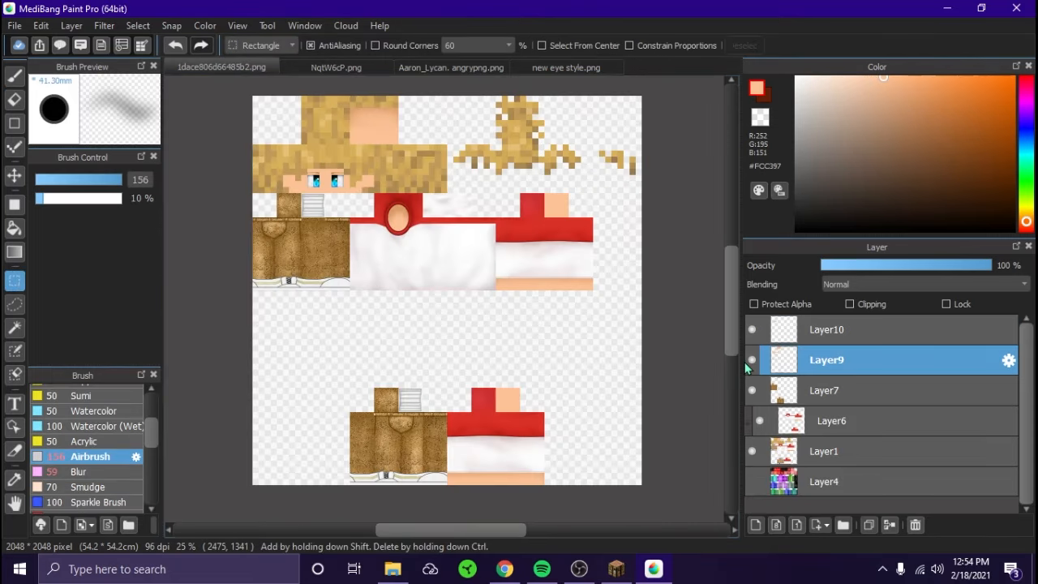
- Check the upper layers by toggling their visibility and merge Layer10 and Layer9 down into Layer7
left_click(753, 362)
left_click(754, 363)
left_click(753, 331)
left_click(798, 335)
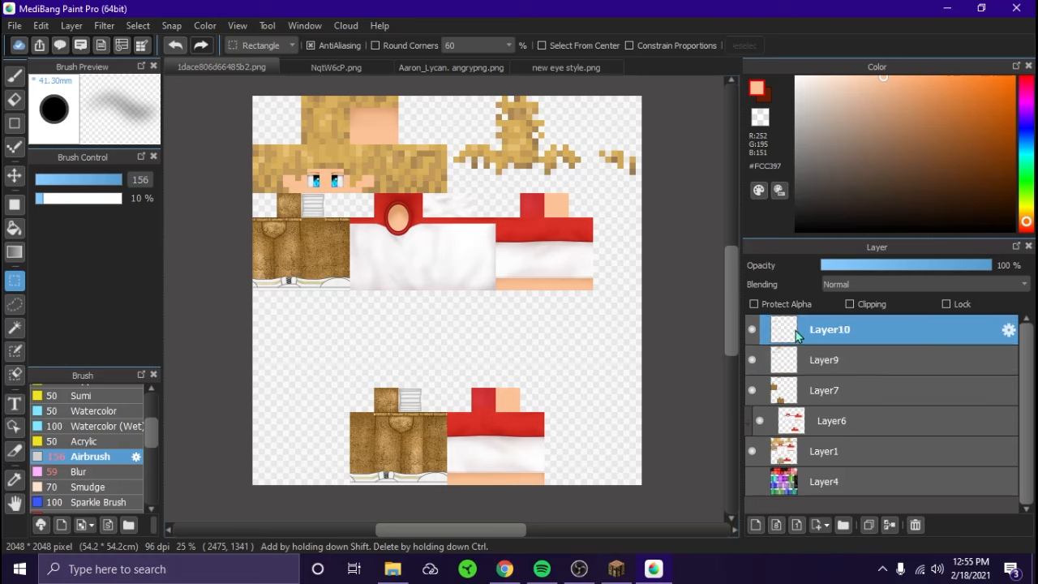
key("ctrl+e")
left_click(754, 331)
left_click(754, 332)
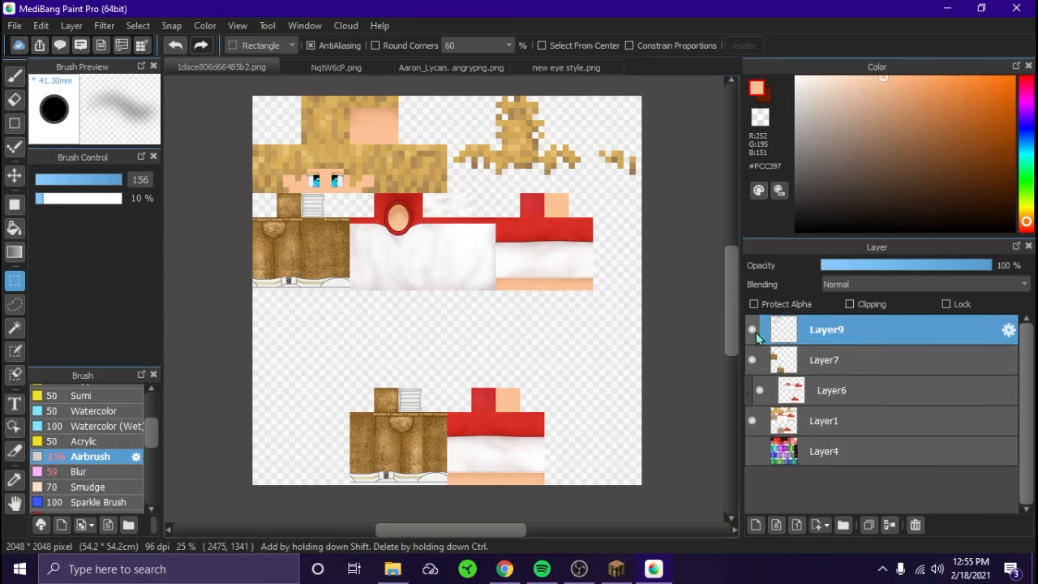
key("ctrl+e")
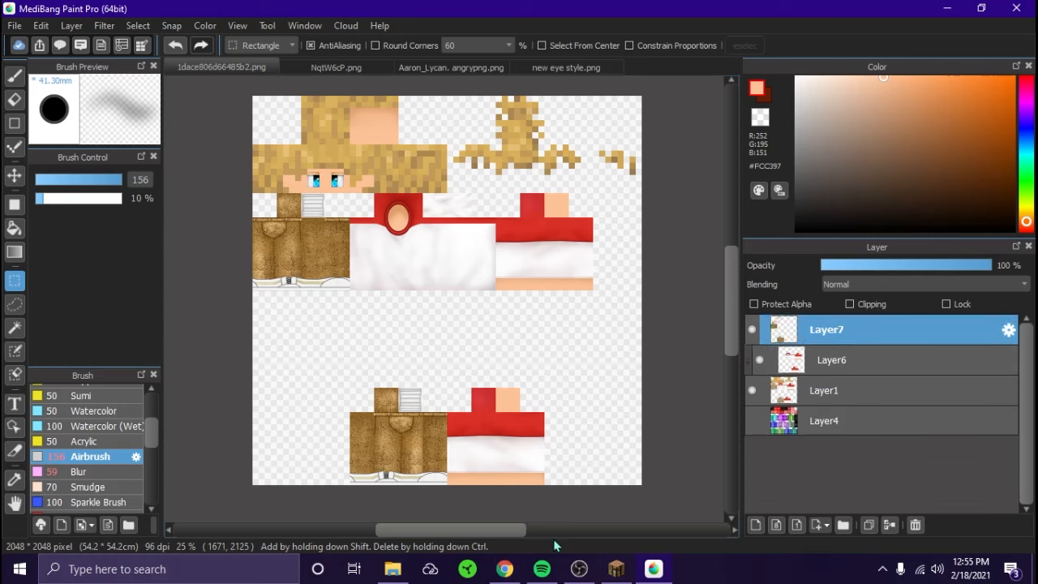
- Switch to Chrome to review the "The Fall" animatic and the "tommyinnit sadist" image results, and return to MediBang Paint Pro
left_click(504, 569)
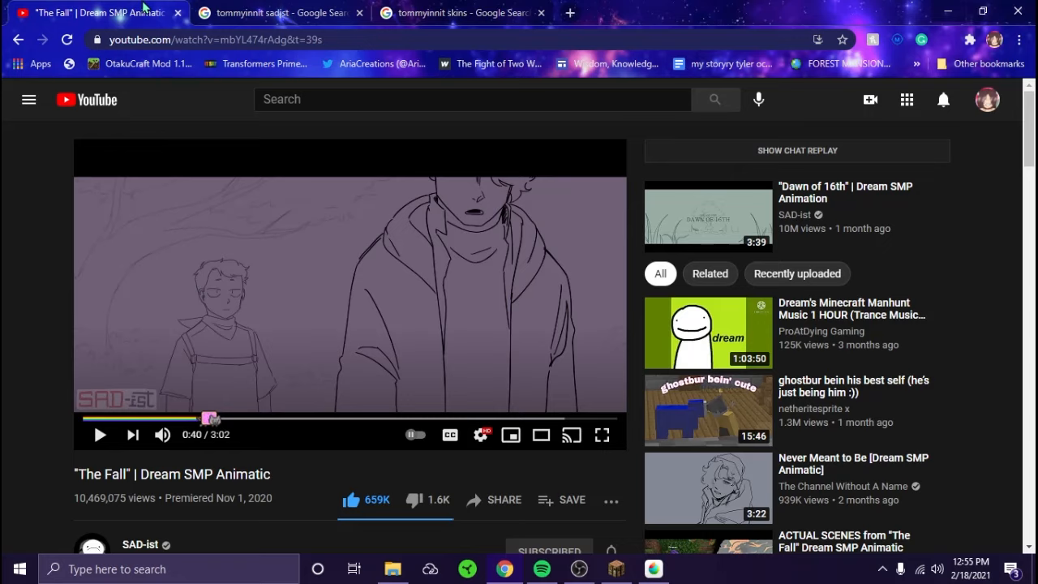
left_click(276, 12)
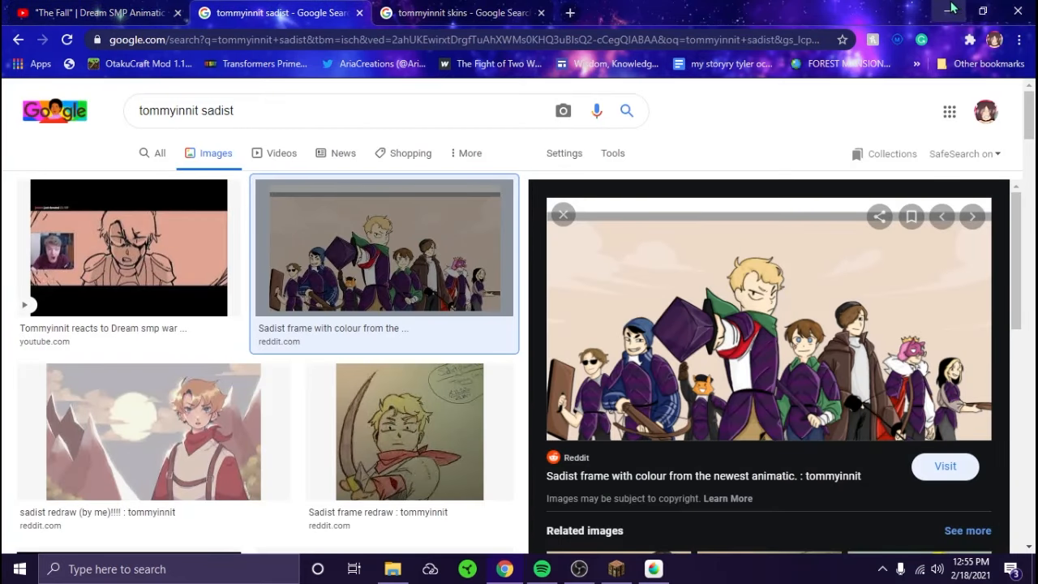
left_click(951, 10)
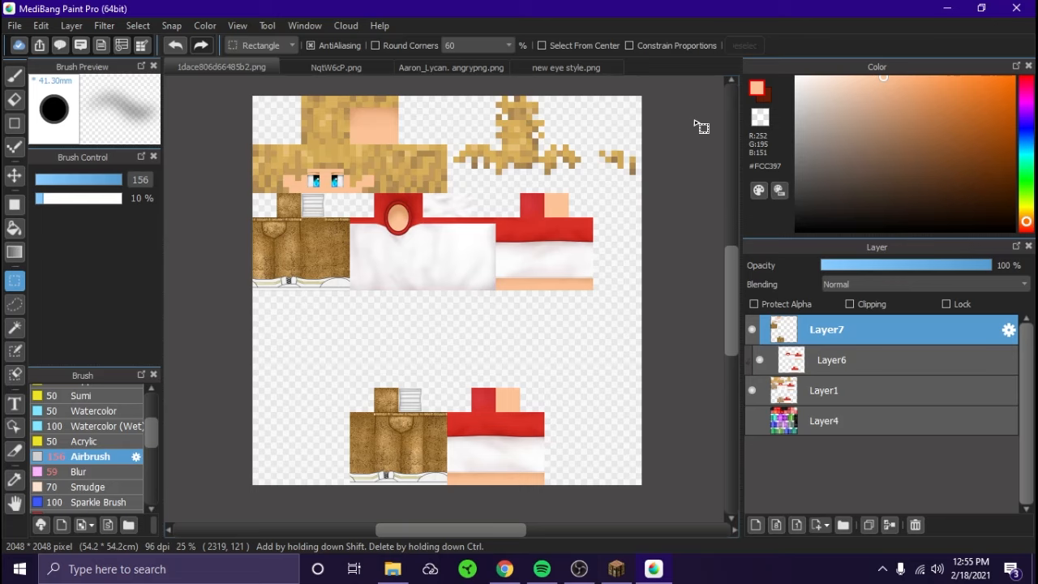
- Delete the hidden multicoloured template layer, Layer4
left_click(794, 425)
left_click(915, 525)
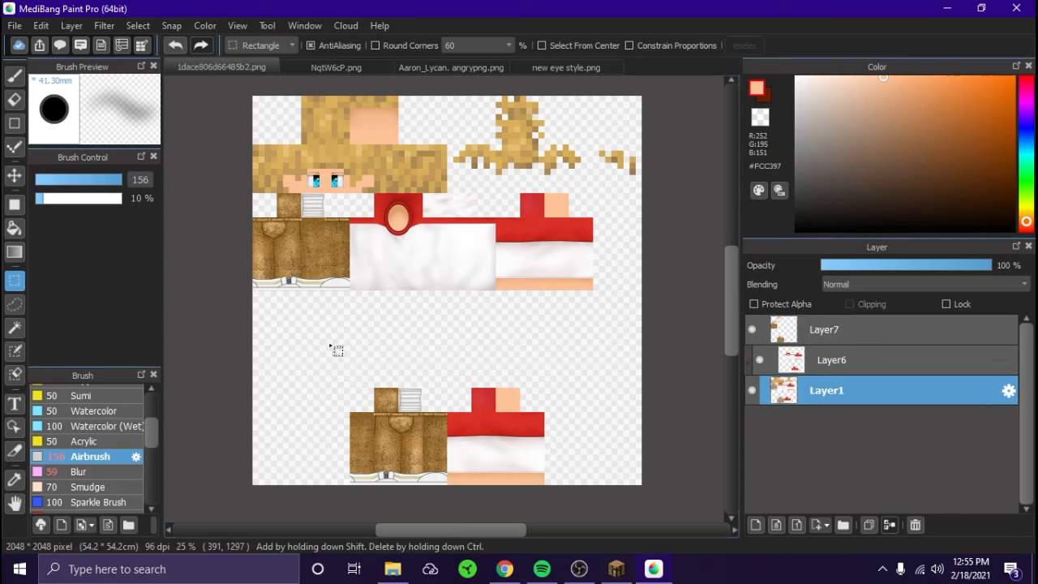
- Save the skin as Tommy_innit.png in PNG format with the Transparent PNG setting, accepting the loss of layers
left_click(15, 26)
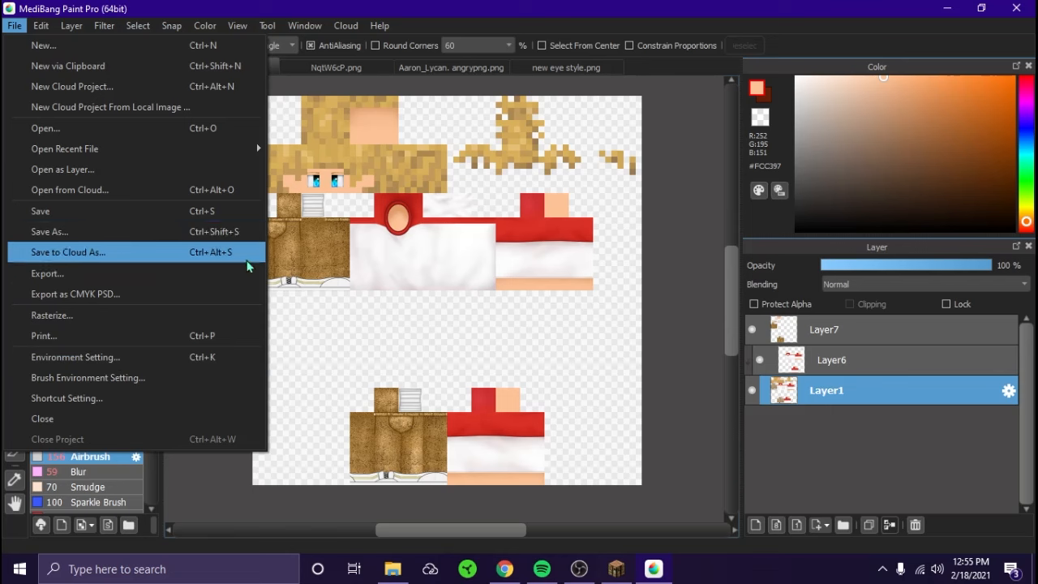
left_click(333, 335)
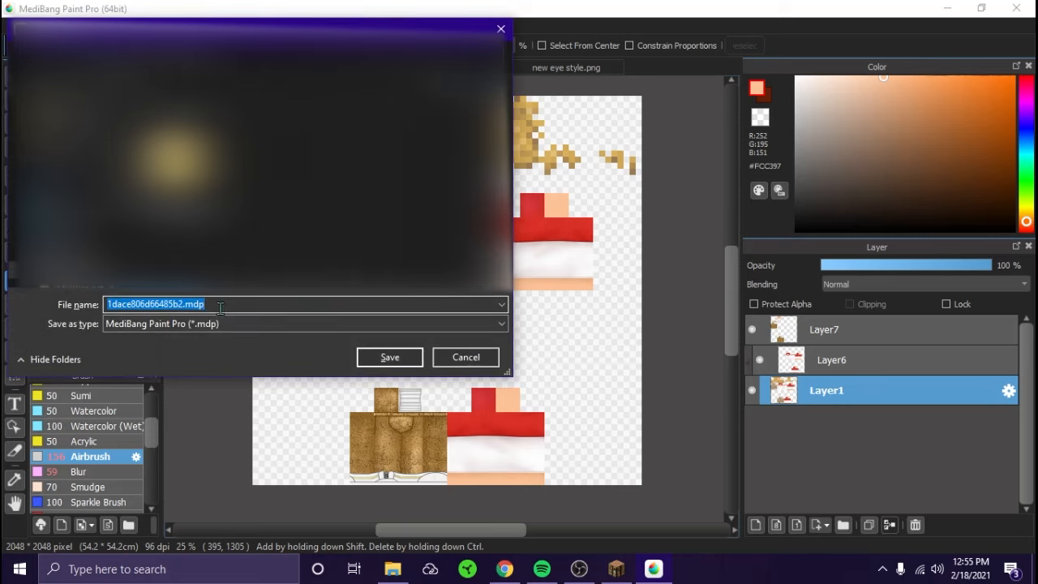
key("BackSpace")
type("Tommy_innit")
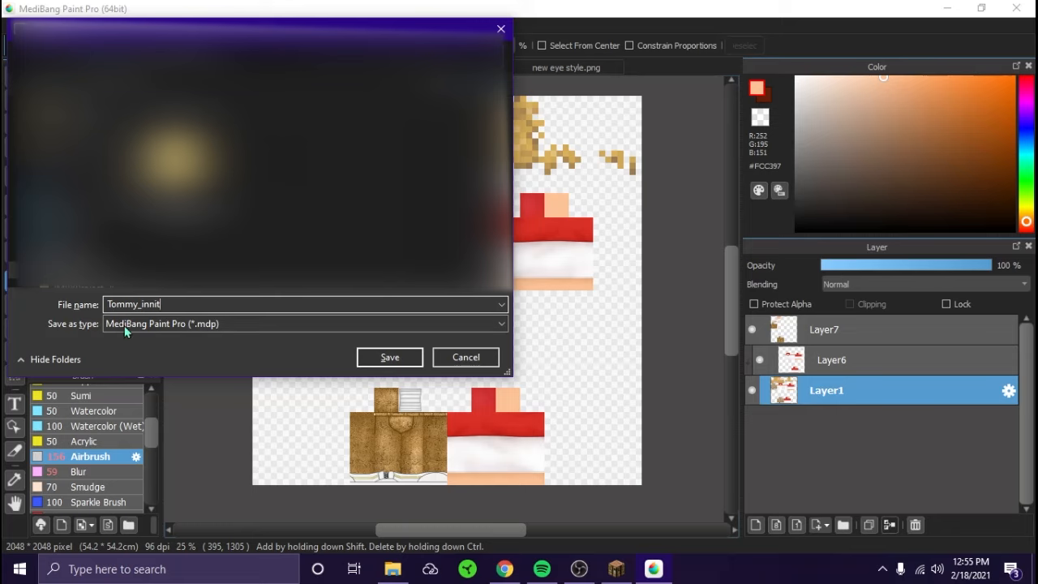
left_click(235, 331)
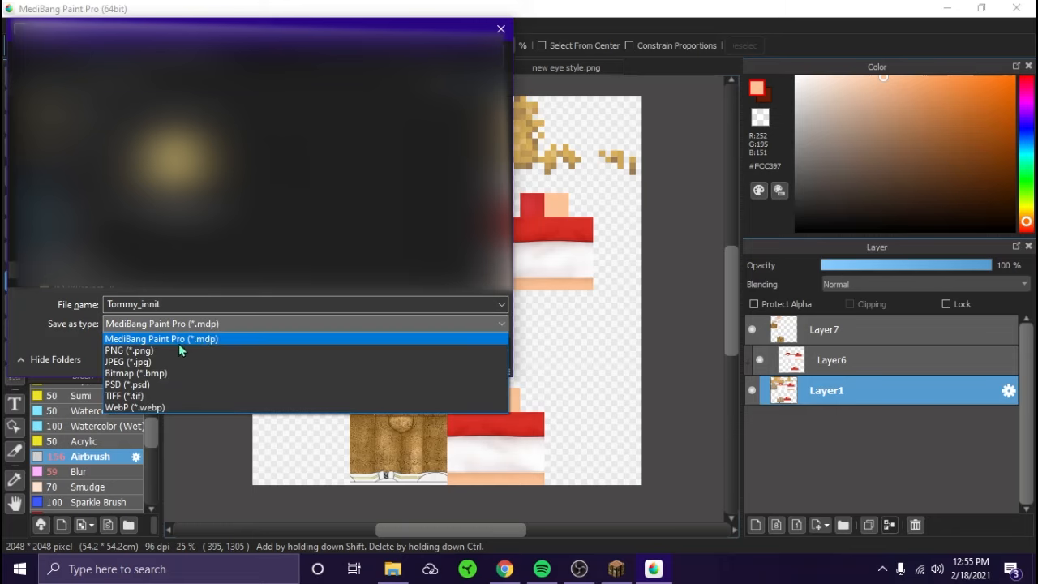
left_click(156, 351)
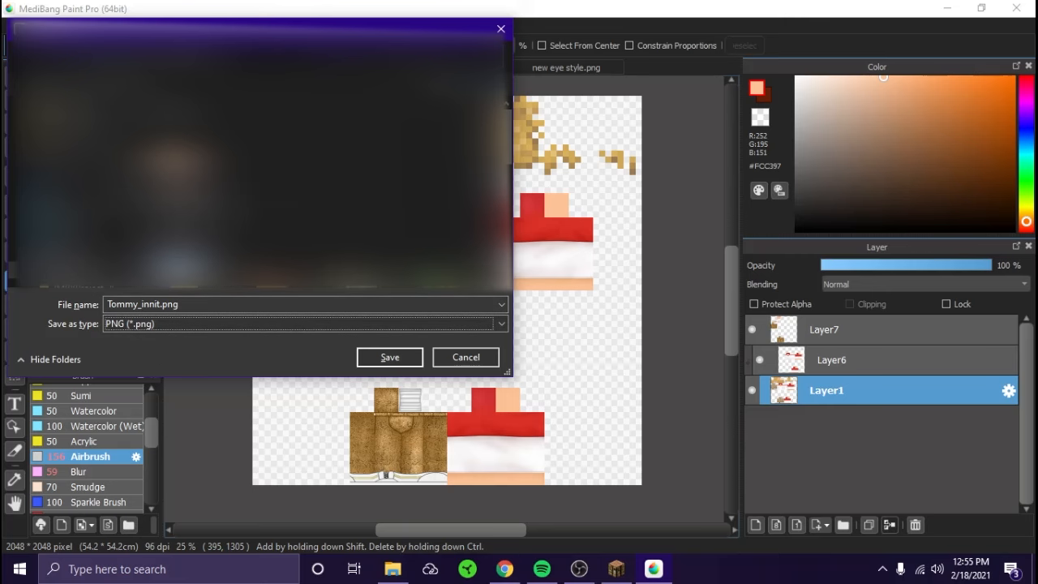
left_click(388, 358)
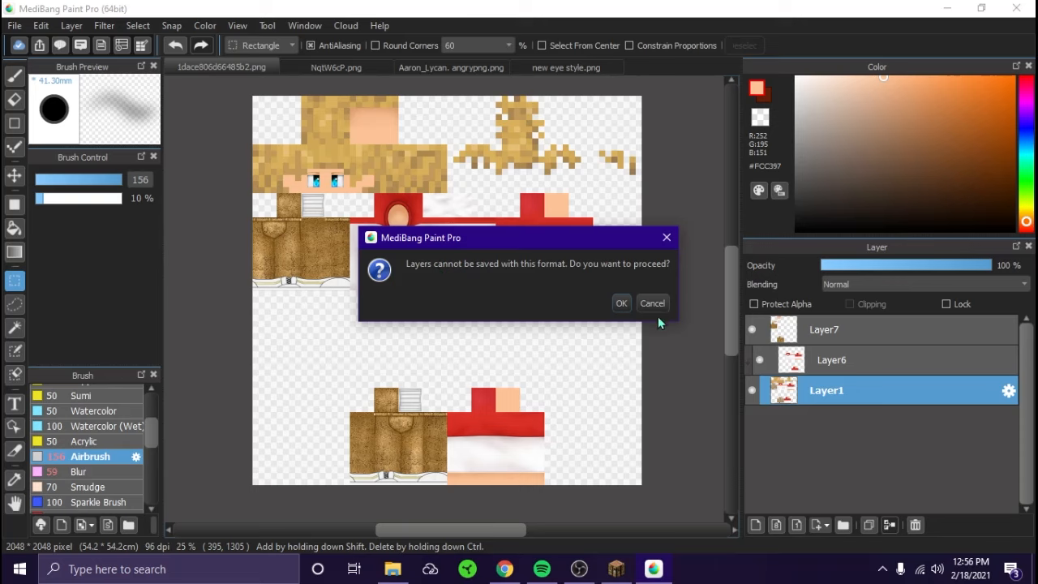
left_click(618, 303)
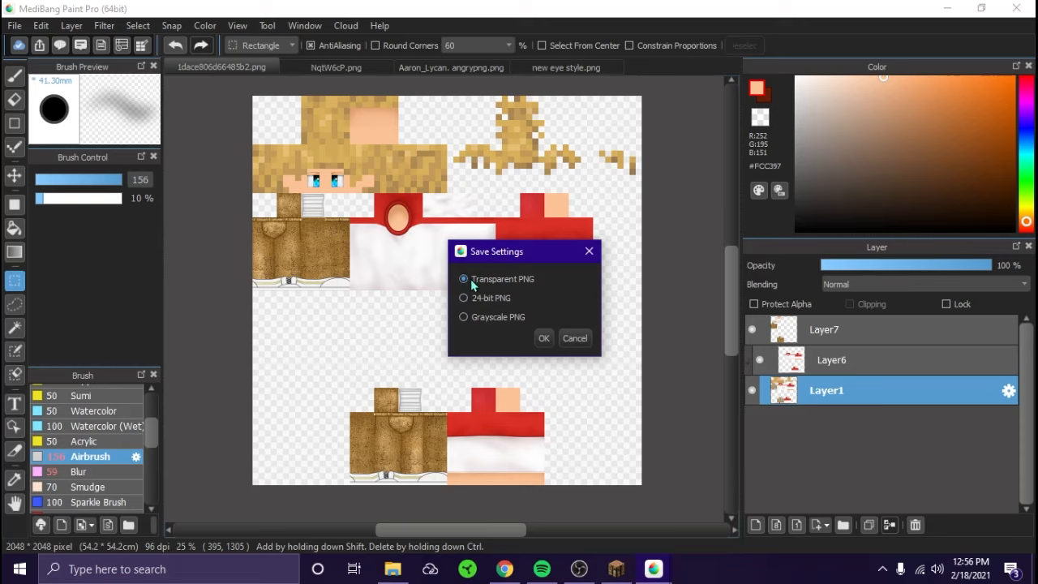
left_click(544, 339)
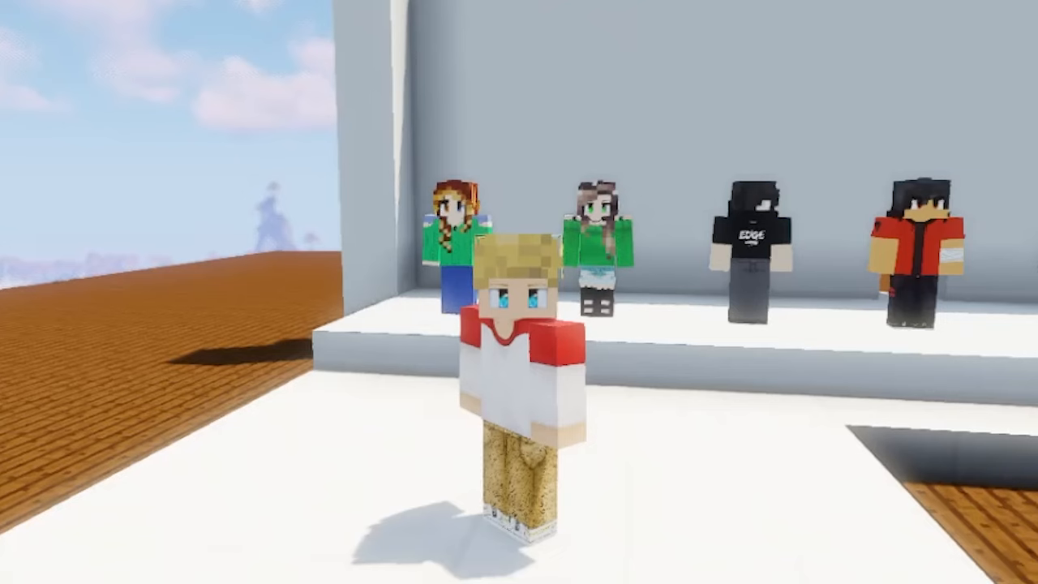
- Switch to Minecraft and open the in-game skin list with the character preview
key("F12")
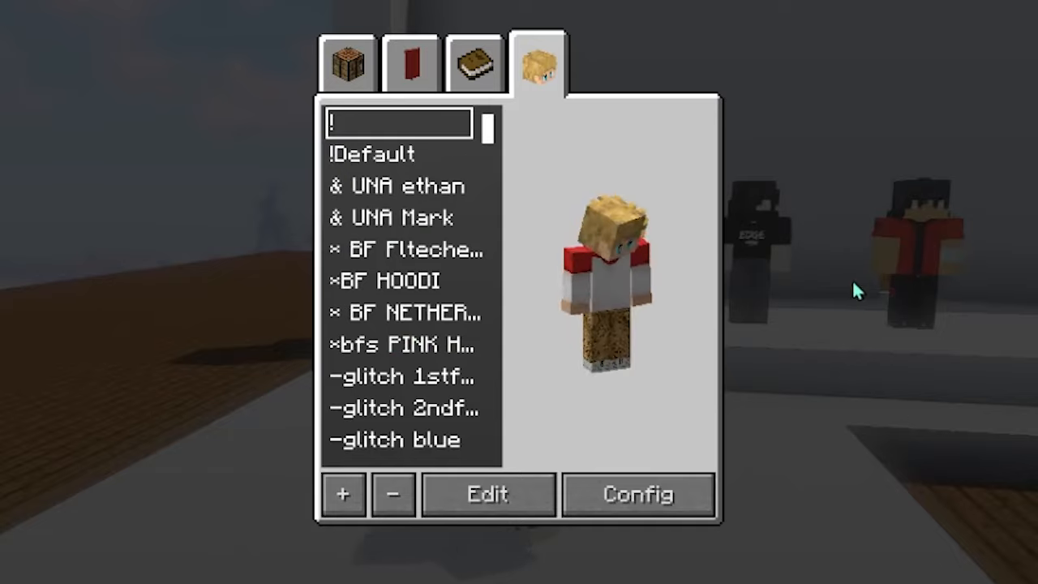